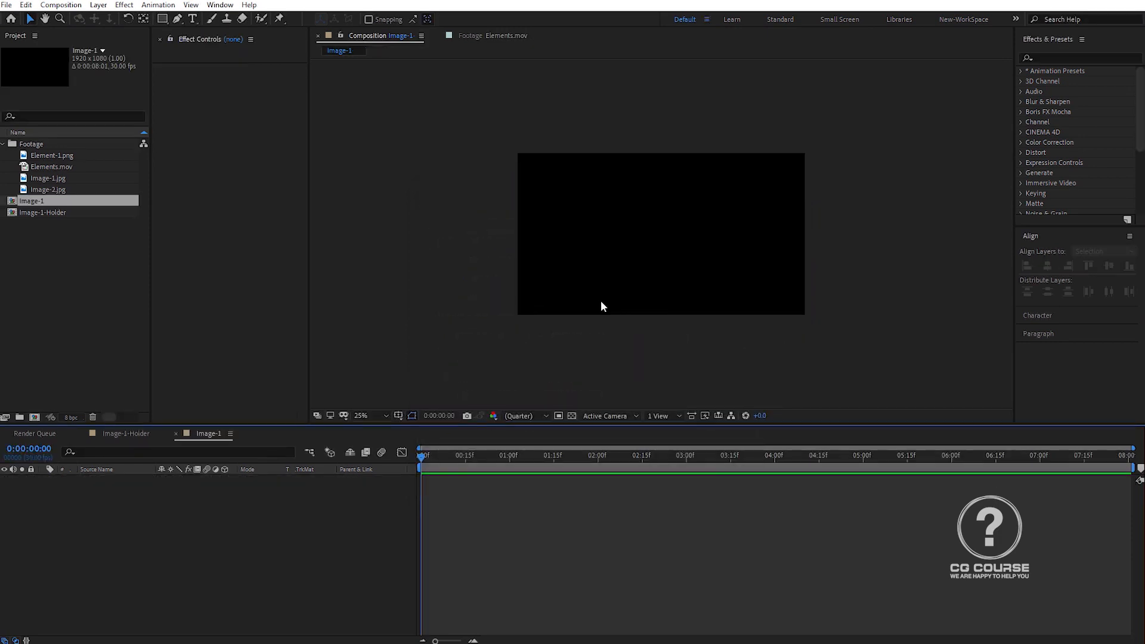
# Add Image-1-Holder to the Image-1 timeline, keyframe its scale from 100% at the start to 120% at the end, and preview it
pyautogui.moveTo(59, 214); pyautogui.dragTo(87, 485)
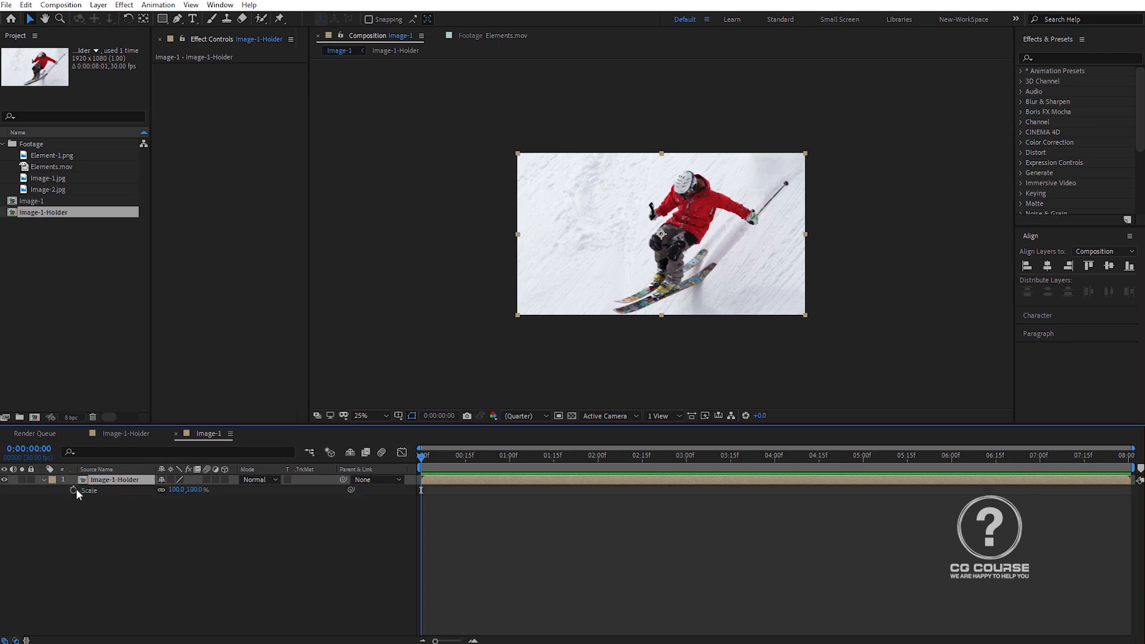
pyautogui.click(73, 490)
pyautogui.press('End')
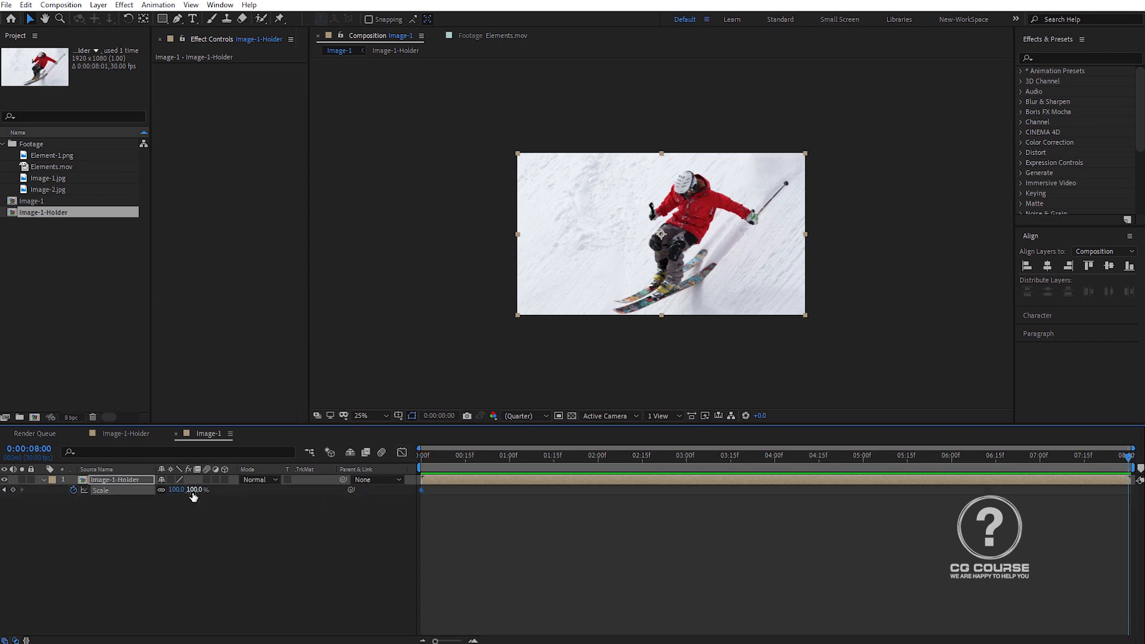
pyautogui.click(194, 490)
pyautogui.write('120')
pyautogui.press('Return')
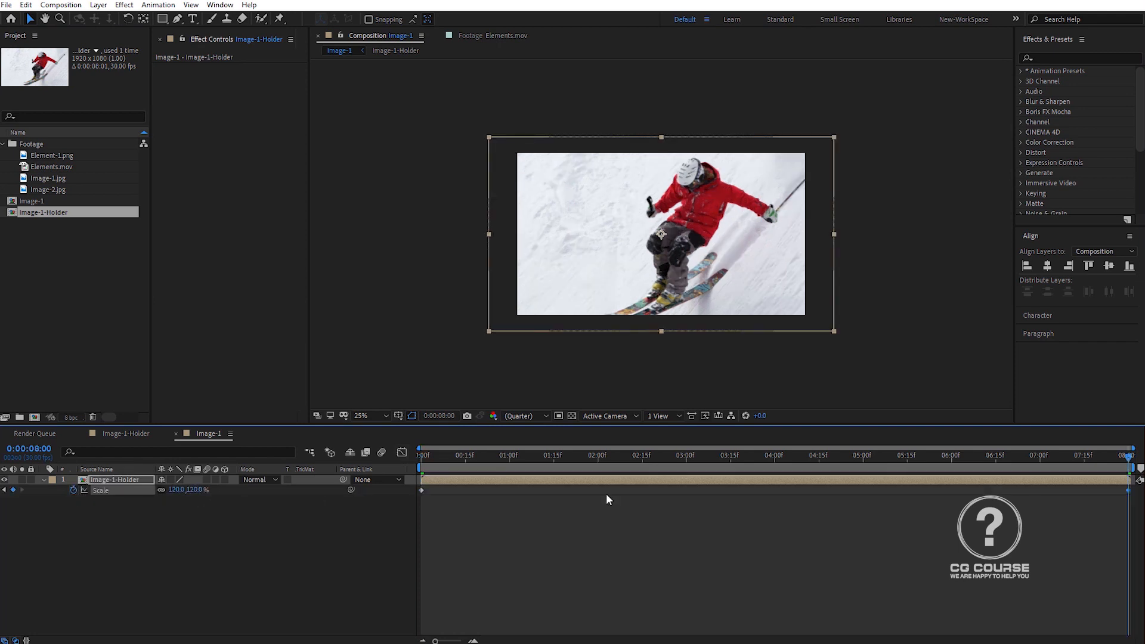
pyautogui.moveTo(587, 467); pyautogui.dragTo(424, 498)
pyautogui.press('space')
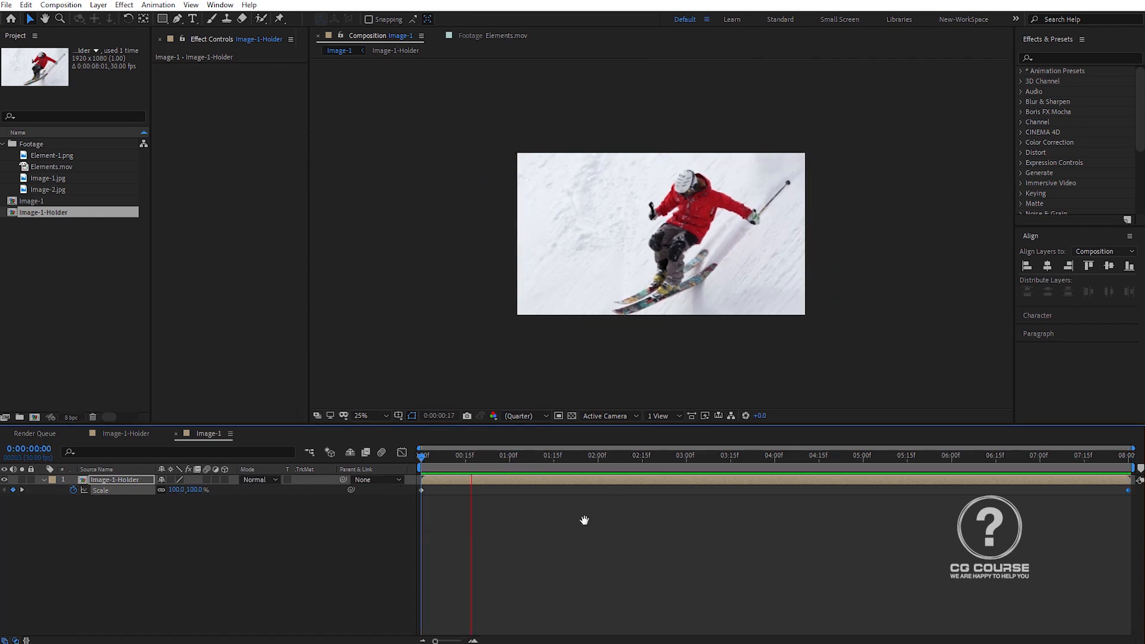
pyautogui.press('space')
# Create a 1920 x 1080 solid named Matte above the Image-1-Holder layer
pyautogui.click(365, 416)
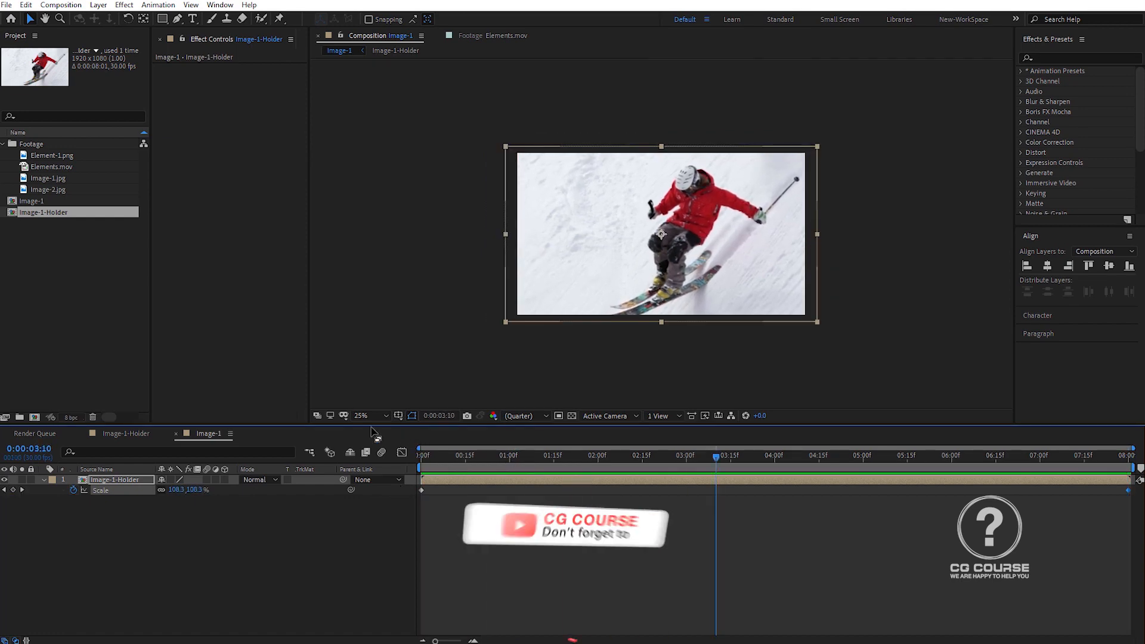
pyautogui.click(373, 428)
pyautogui.click(276, 555)
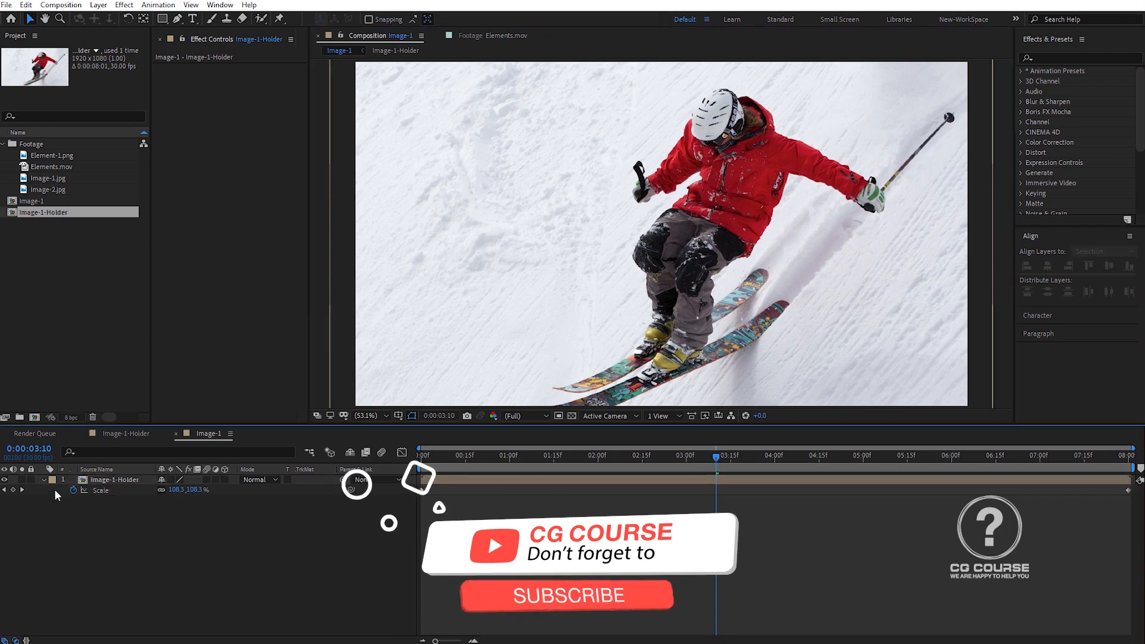
pyautogui.rightClick(266, 525)
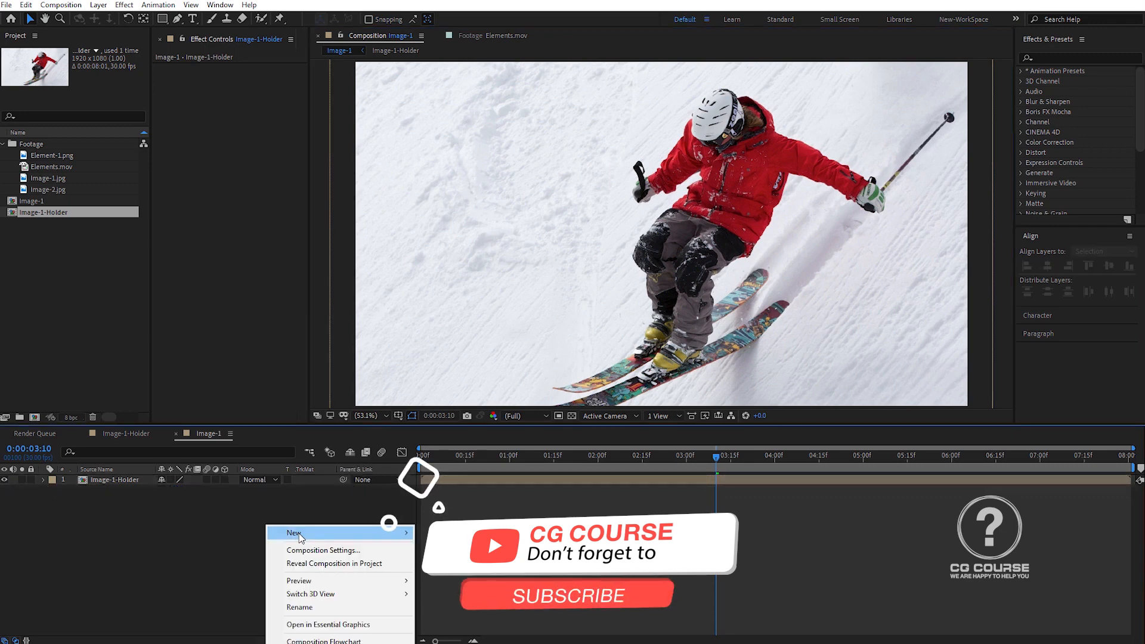
pyautogui.moveTo(299, 533)
pyautogui.click(464, 561)
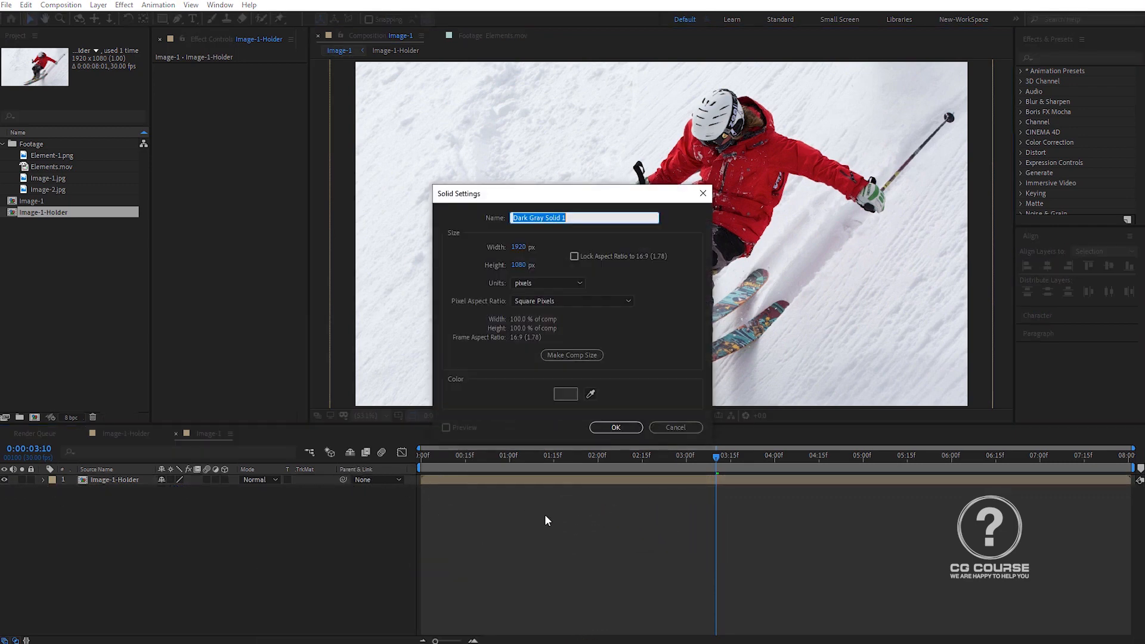
pyautogui.write('Matte')
pyautogui.press('Return')
# Keyframe the Matte's position at 960, 540 at one second and just outside the frame's right edge at 2900, 540 at the start
pyautogui.press('p')
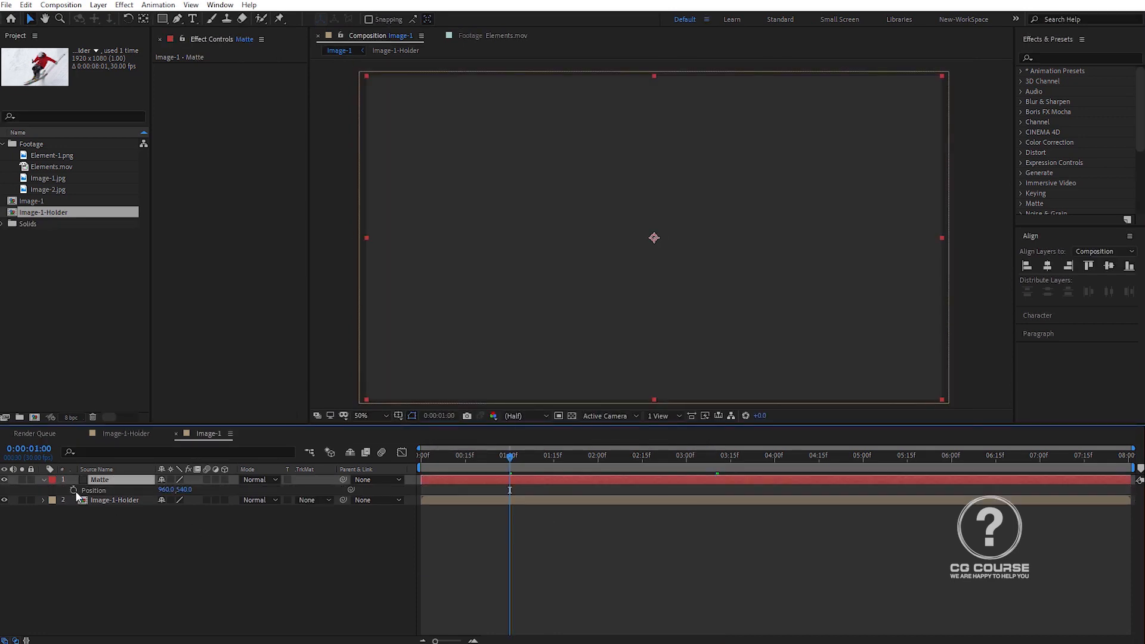
pyautogui.click(74, 490)
pyautogui.scroll(-1, 530, 358)
pyautogui.moveTo(501, 458); pyautogui.dragTo(433, 467)
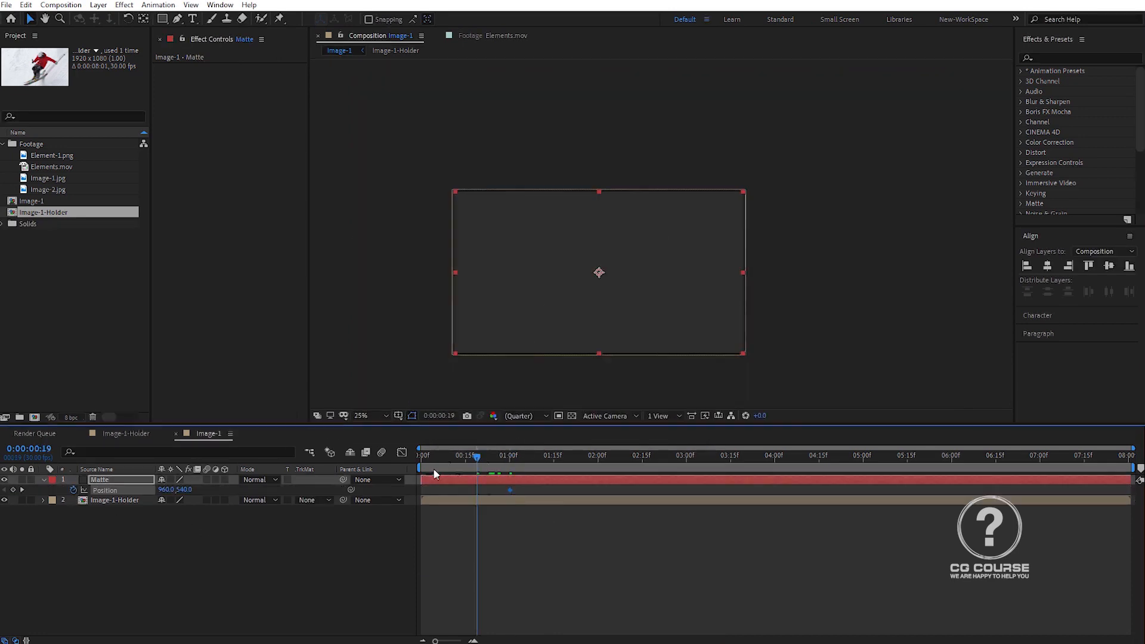
pyautogui.moveTo(496, 296); pyautogui.dragTo(789, 305)
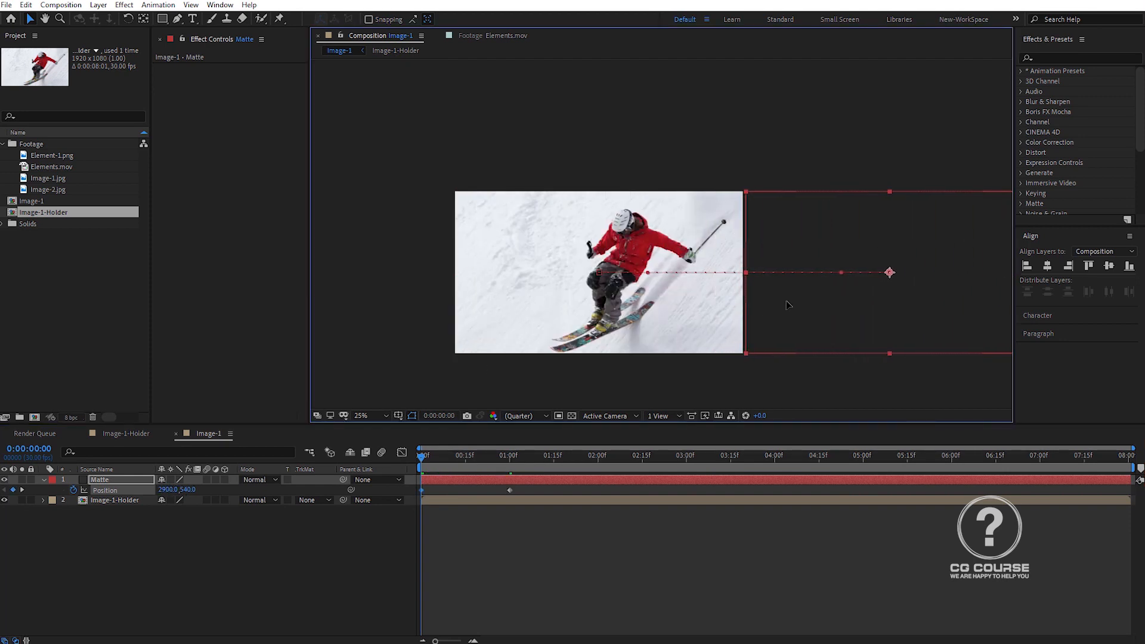
# Apply Easy Ease to both position keyframes of the Matte layer
pyautogui.moveTo(528, 487); pyautogui.dragTo(420, 490)
pyautogui.rightClick(420, 489)
pyautogui.moveTo(515, 639)
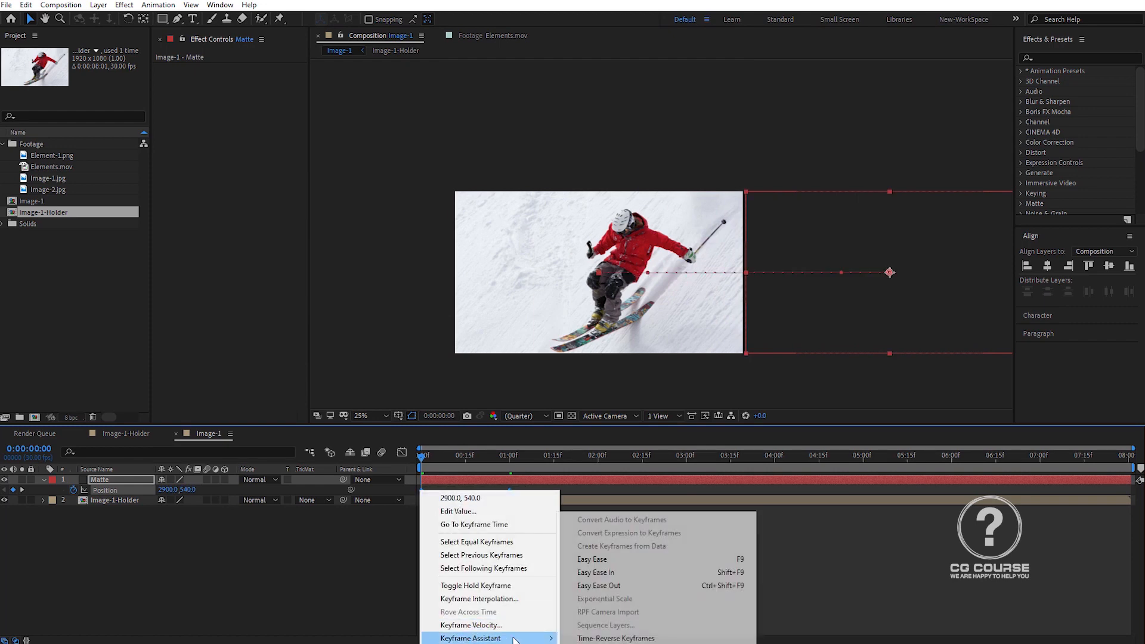
pyautogui.click(593, 560)
# Lengthen the last keyframe's ease in the Matte's position speed graph for an early peak and slow finish, then preview the motion
pyautogui.click(535, 489)
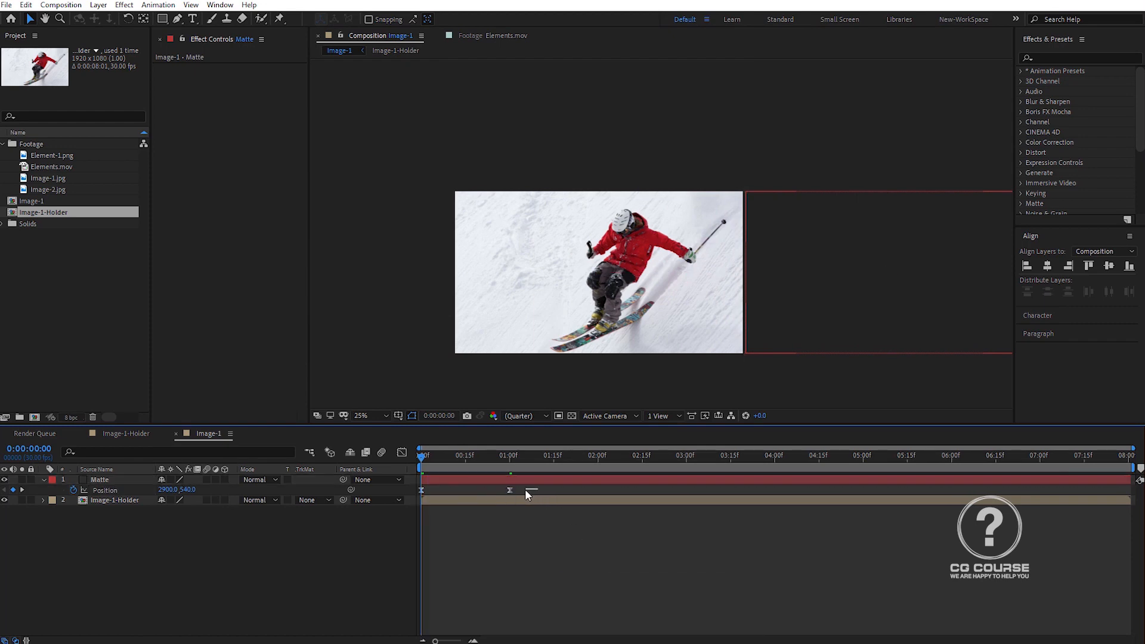
pyautogui.moveTo(525, 489); pyautogui.dragTo(460, 494)
pyautogui.click(403, 452)
pyautogui.rightClick(553, 527)
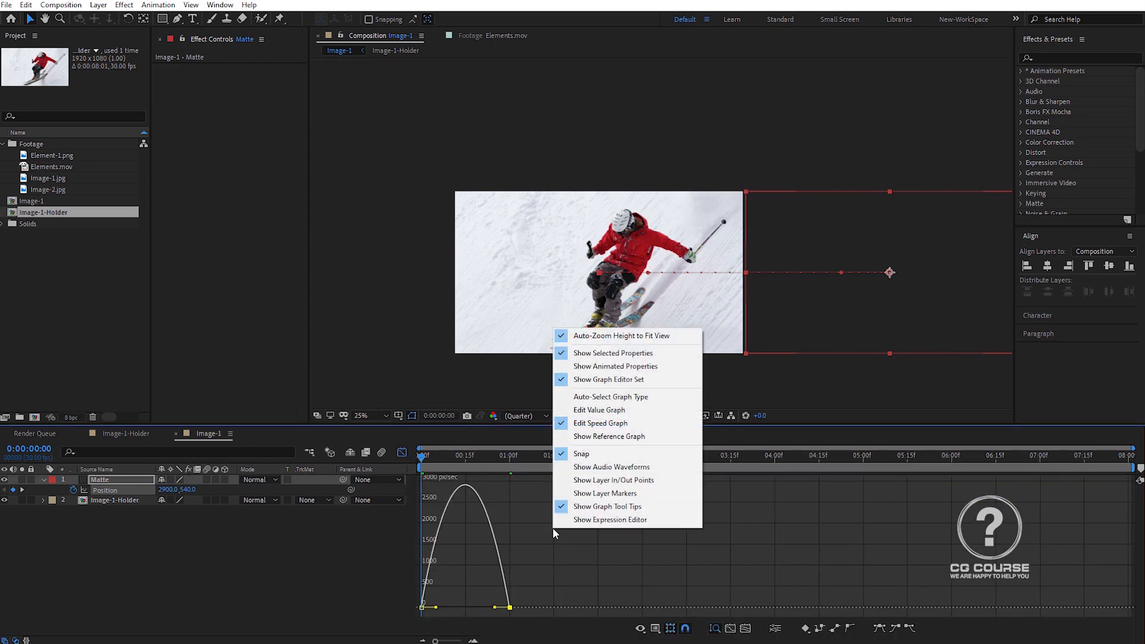
pyautogui.click(522, 604)
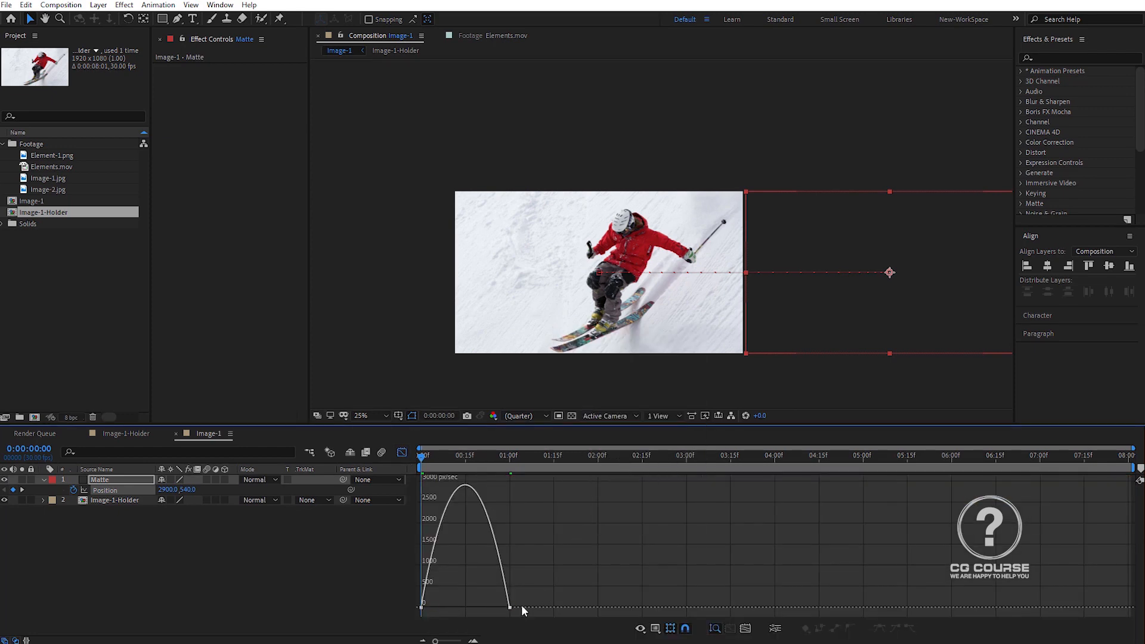
pyautogui.moveTo(521, 604); pyautogui.dragTo(417, 599)
pyautogui.moveTo(490, 608); pyautogui.dragTo(459, 608)
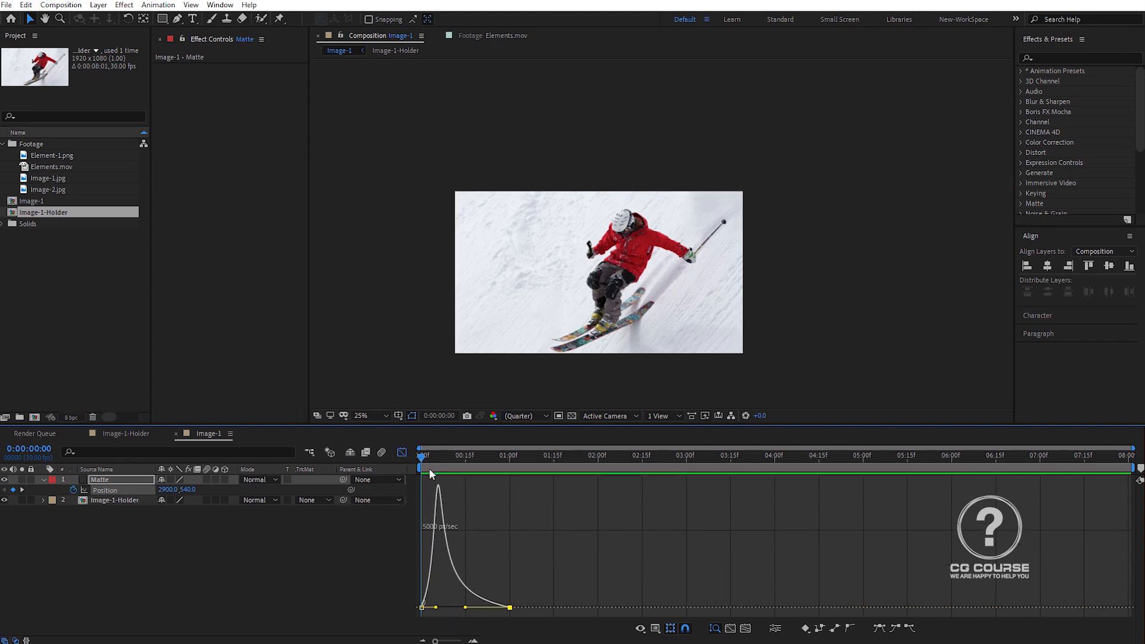
pyautogui.press('space')
pyautogui.click(404, 452)
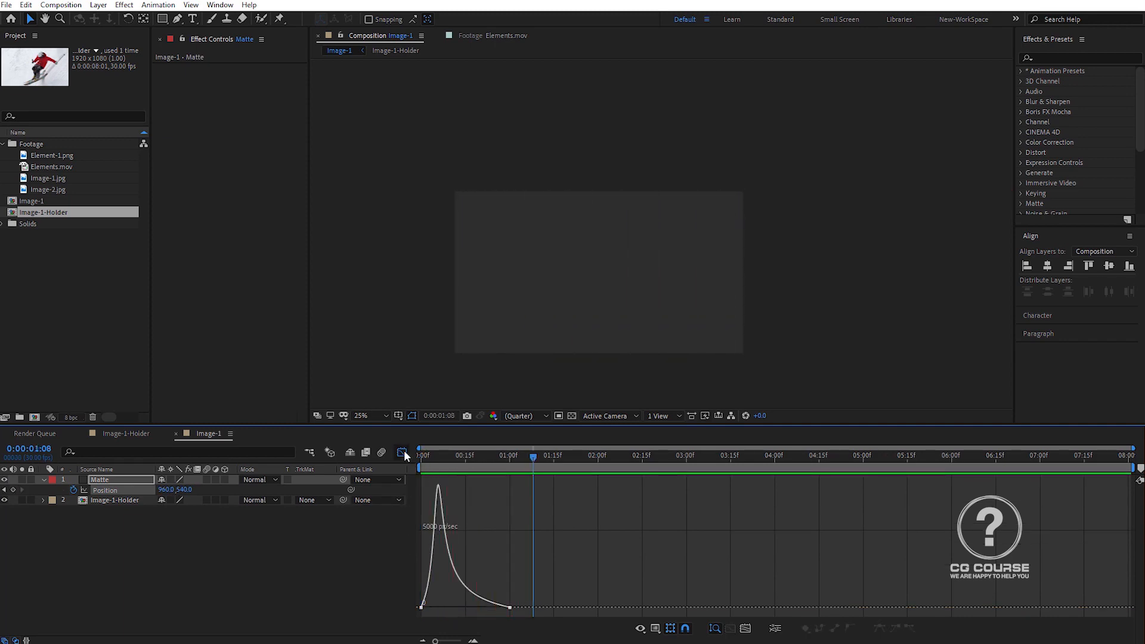
# Set the Image-1-Holder layer's track matte to Alpha Matte "Matte" and scrub through the reveal
pyautogui.click(309, 500)
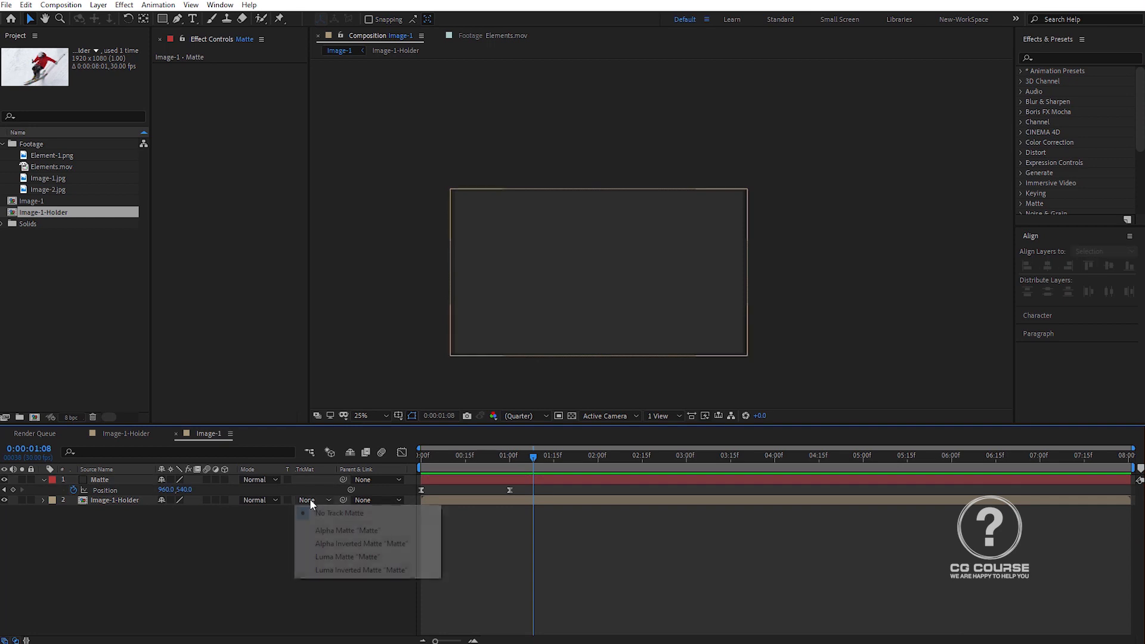
pyautogui.click(346, 530)
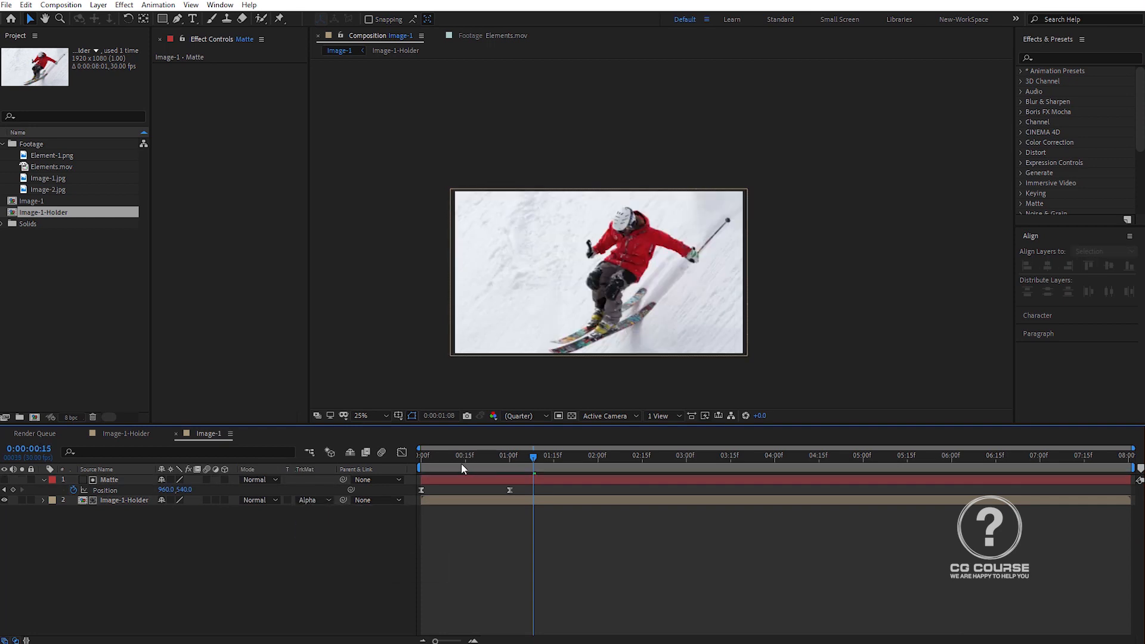
pyautogui.moveTo(461, 468); pyautogui.dragTo(513, 479)
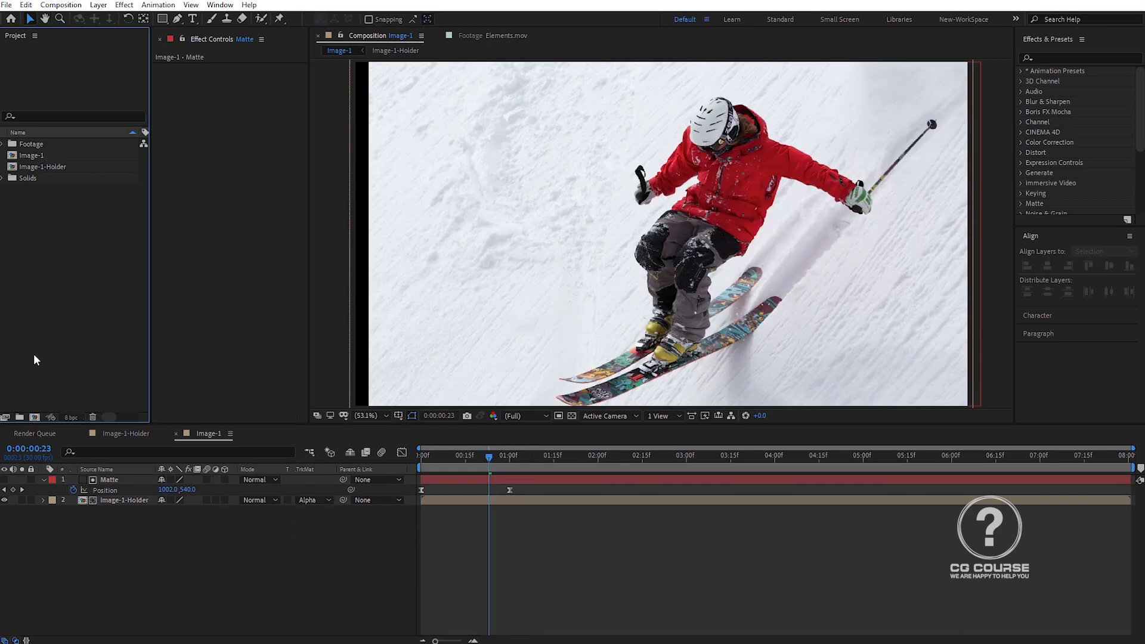
# Duplicate the Image-1 composition in the project and rename the copy Image-1-1
pyautogui.click(37, 158)
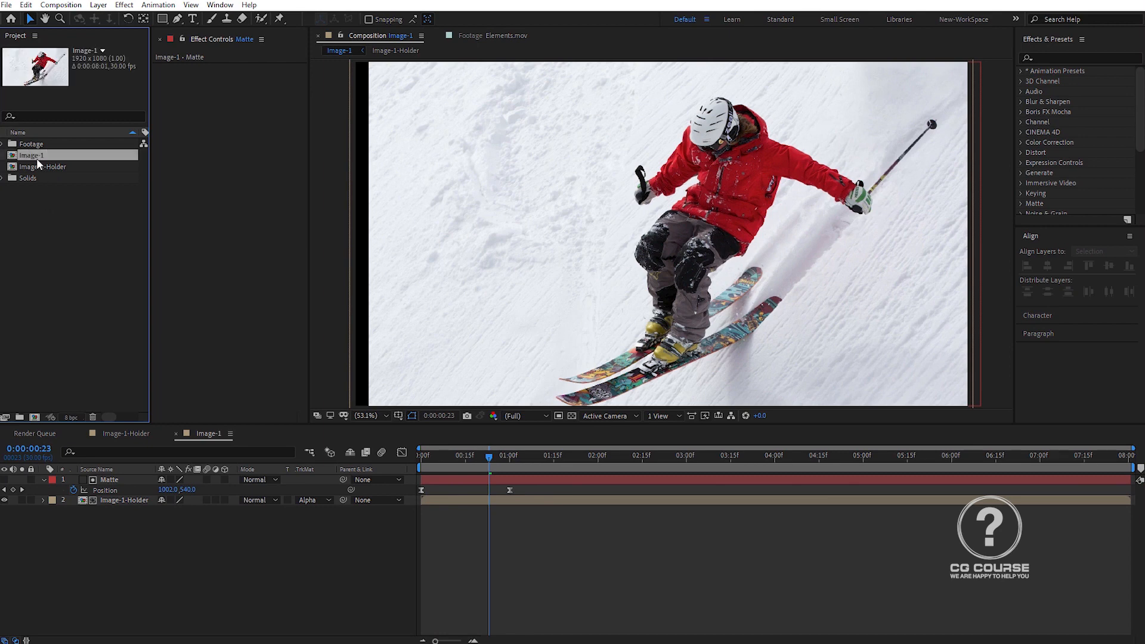
pyautogui.hotkey('ctrl', 'd')
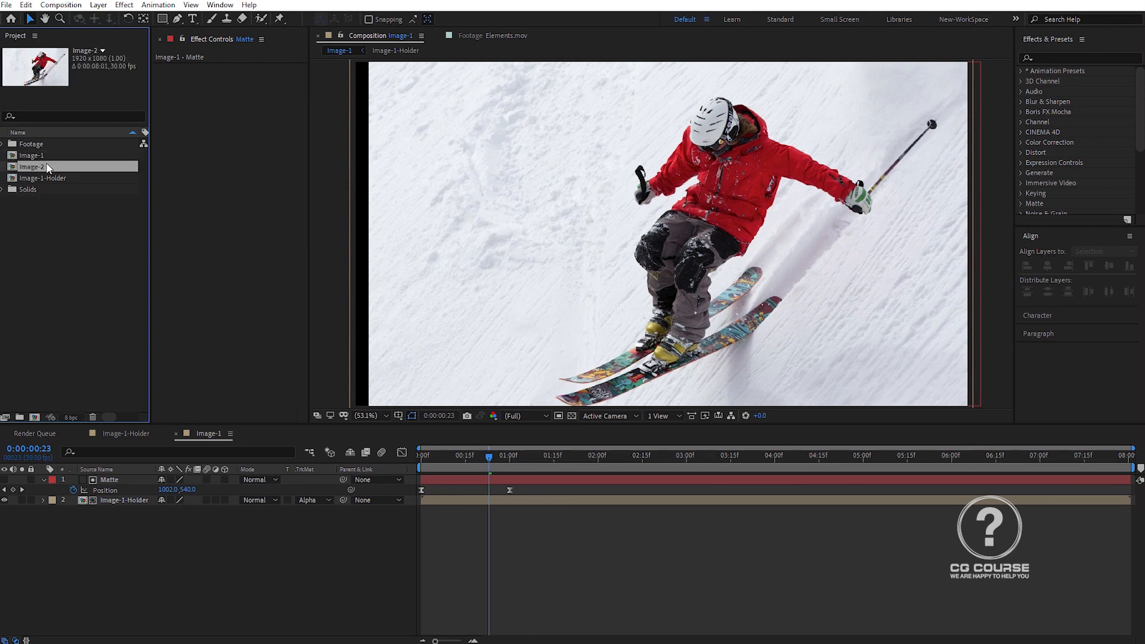
pyautogui.press('Return')
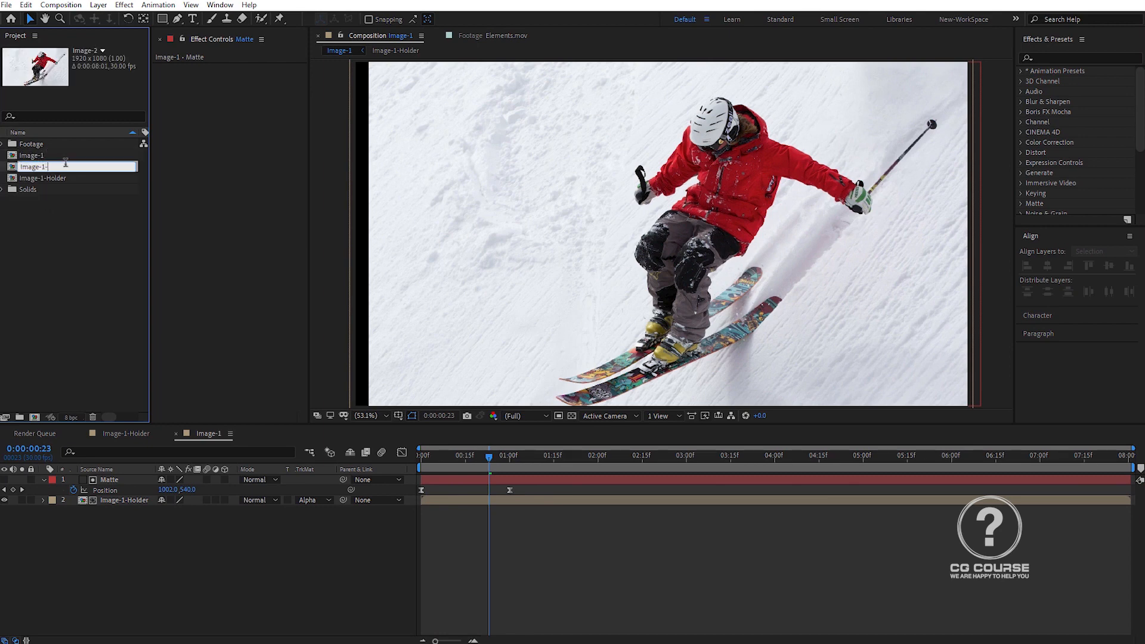
pyautogui.press('Return')
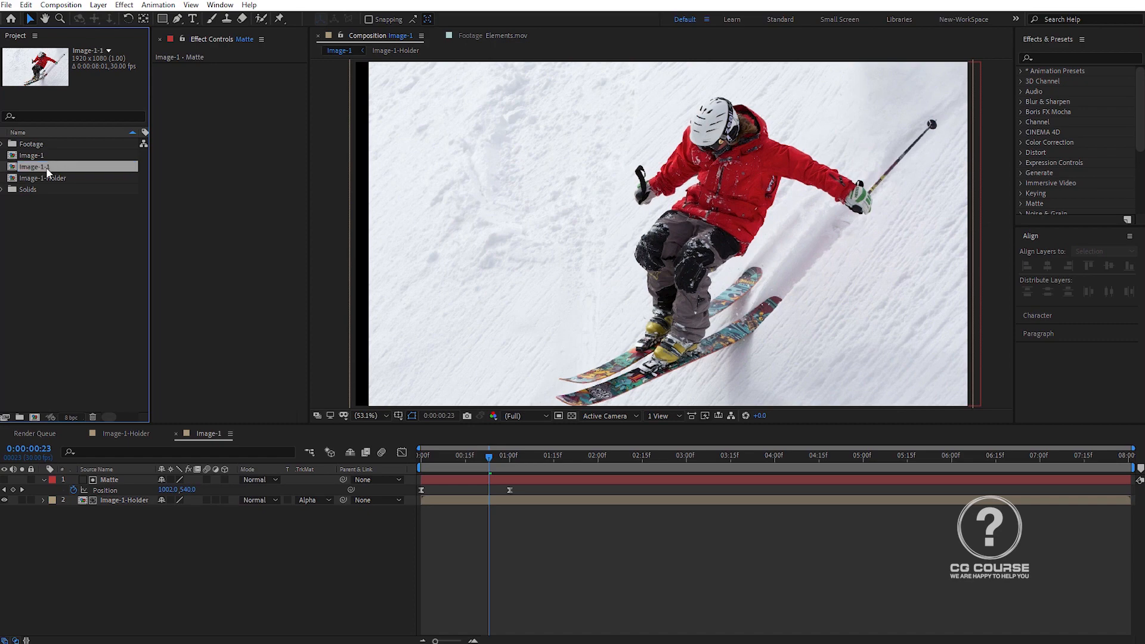
# Open the Image-1-1 composition and set its size to 300 px wide by 600 px high
pyautogui.doubleClick(48, 169)
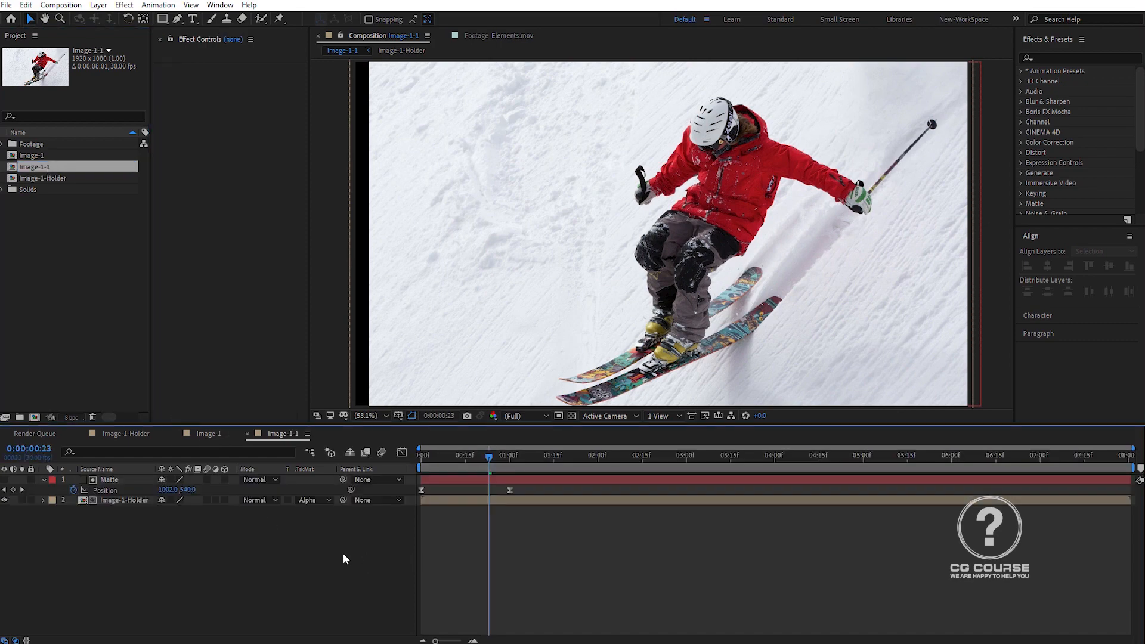
pyautogui.hotkey('ctrl', 'k')
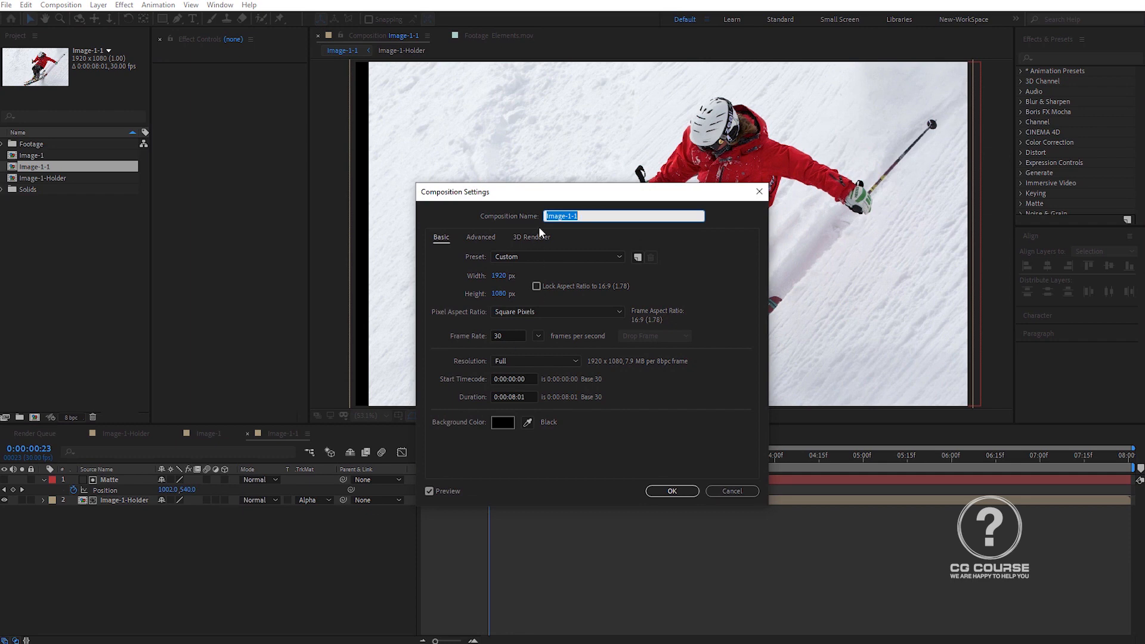
pyautogui.moveTo(549, 198); pyautogui.dragTo(252, 238)
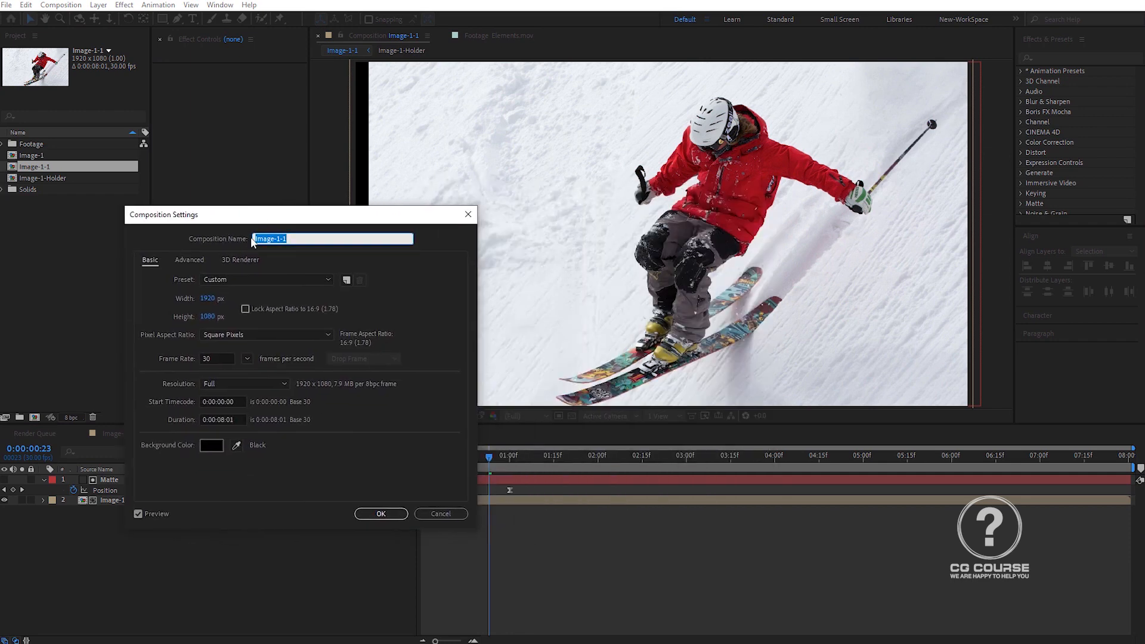
pyautogui.click(207, 299)
pyautogui.write('4')
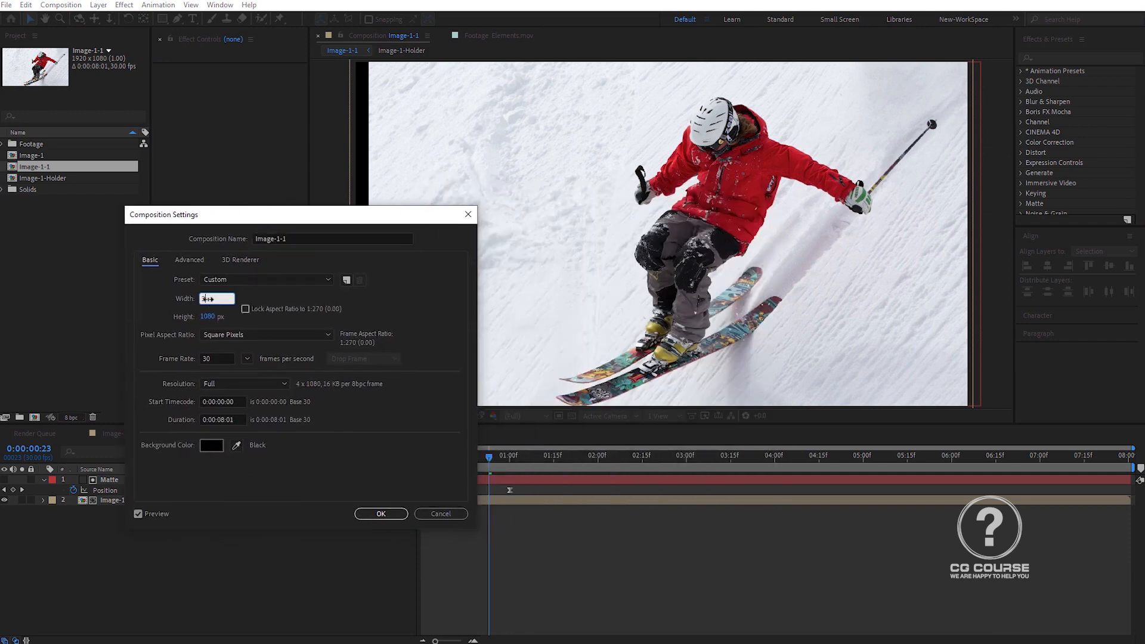
pyautogui.write('00')
pyautogui.click(207, 318)
pyautogui.write('600')
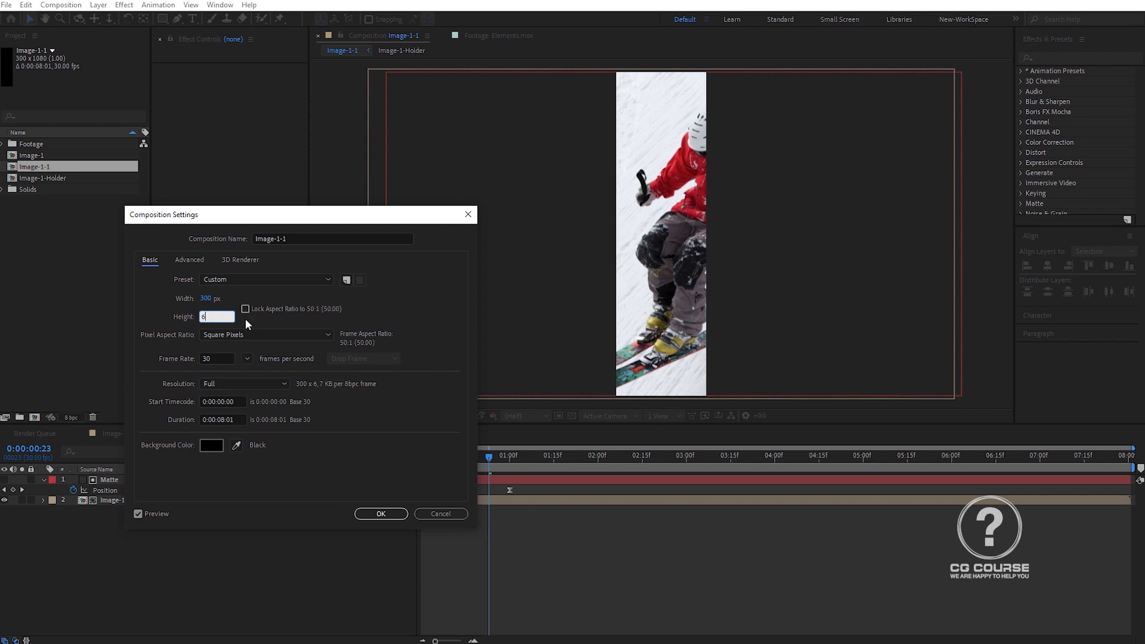
pyautogui.click(381, 514)
# Move the Matte's position at the first keyframe in Image-1-1 horizontally so it starts just outside the narrow frame's right edge
pyautogui.click(504, 457)
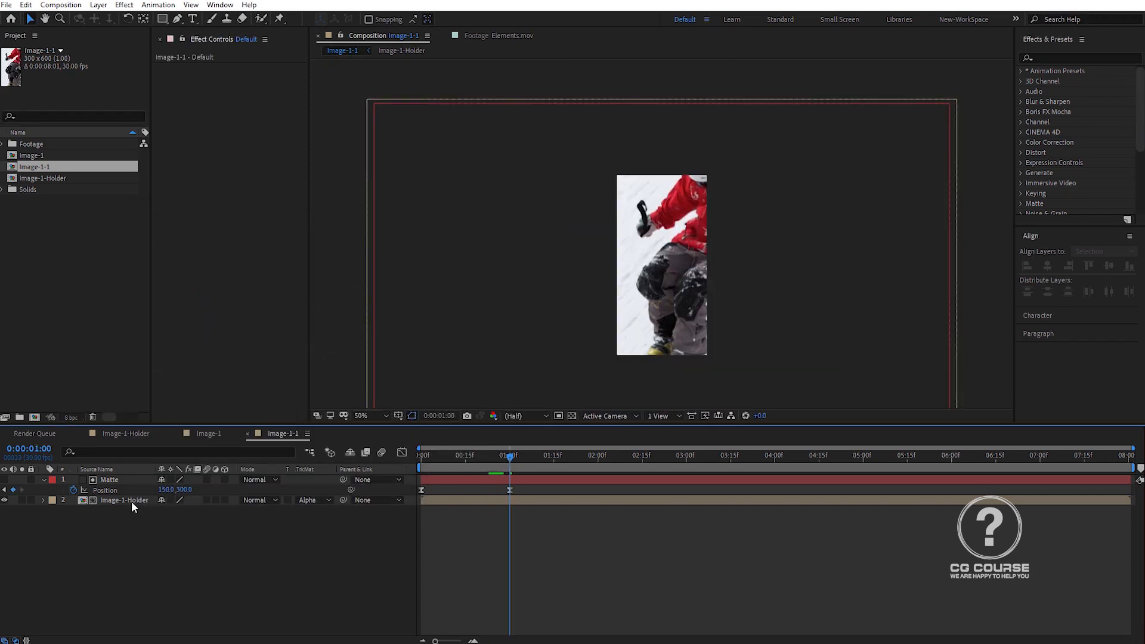
pyautogui.click(108, 491)
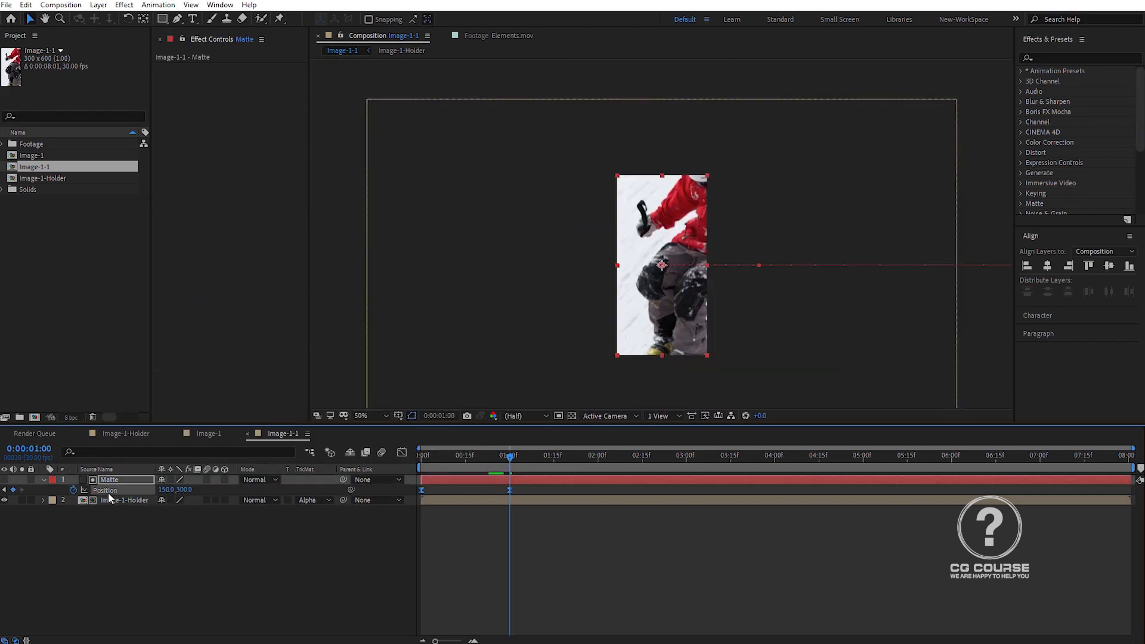
pyautogui.click(478, 489)
pyautogui.moveTo(478, 462); pyautogui.dragTo(420, 468)
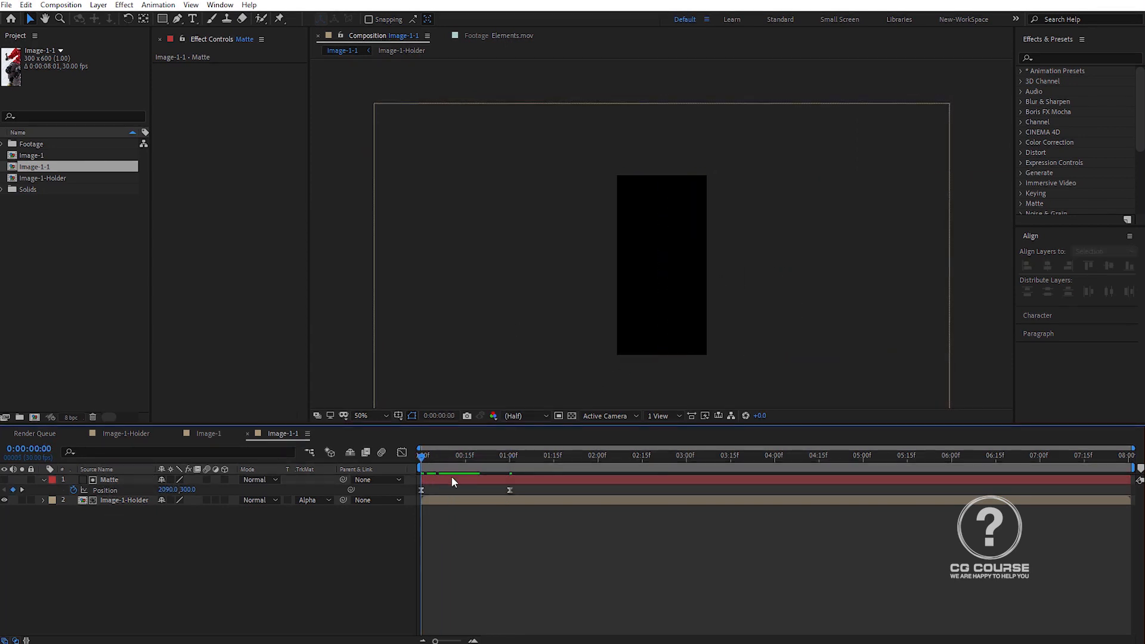
pyautogui.click(452, 480)
pyautogui.scroll(-2, 677, 268)
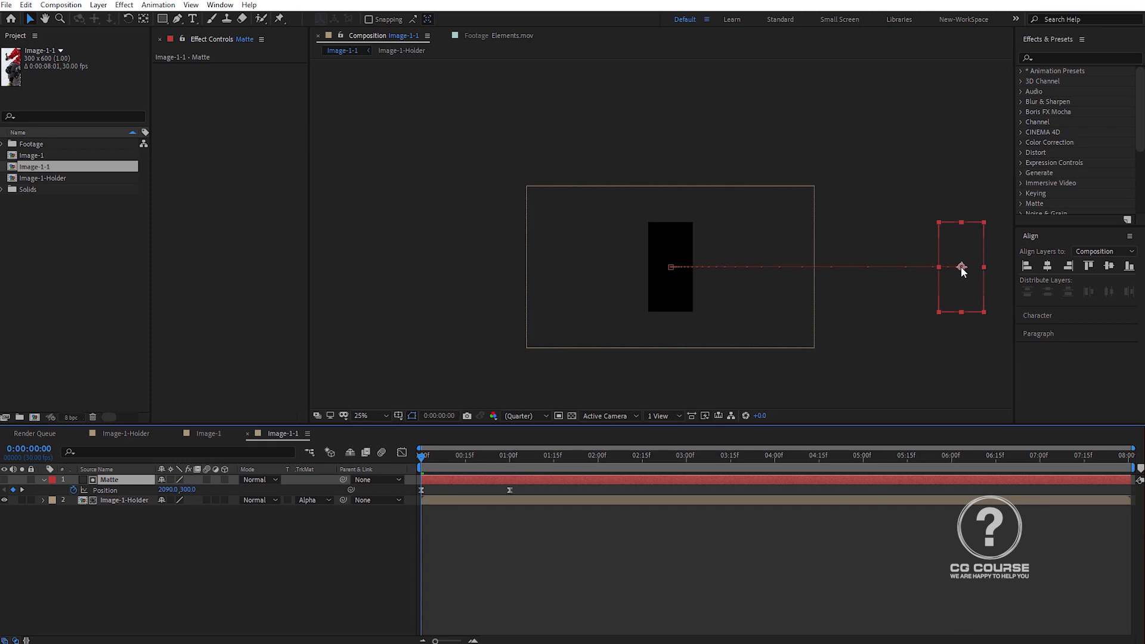
pyautogui.moveTo(962, 267); pyautogui.dragTo(719, 268)
pyautogui.hotkey('shift', '/')
# Reposition the Image-1-Holder layer at one second so the skier's head and torso fill the narrow frame, and preview the reveal
pyautogui.moveTo(440, 458); pyautogui.dragTo(510, 458)
pyautogui.click(526, 500)
pyautogui.scroll(-1, 740, 227)
pyautogui.moveTo(699, 236); pyautogui.dragTo(681, 255)
pyautogui.press('space')
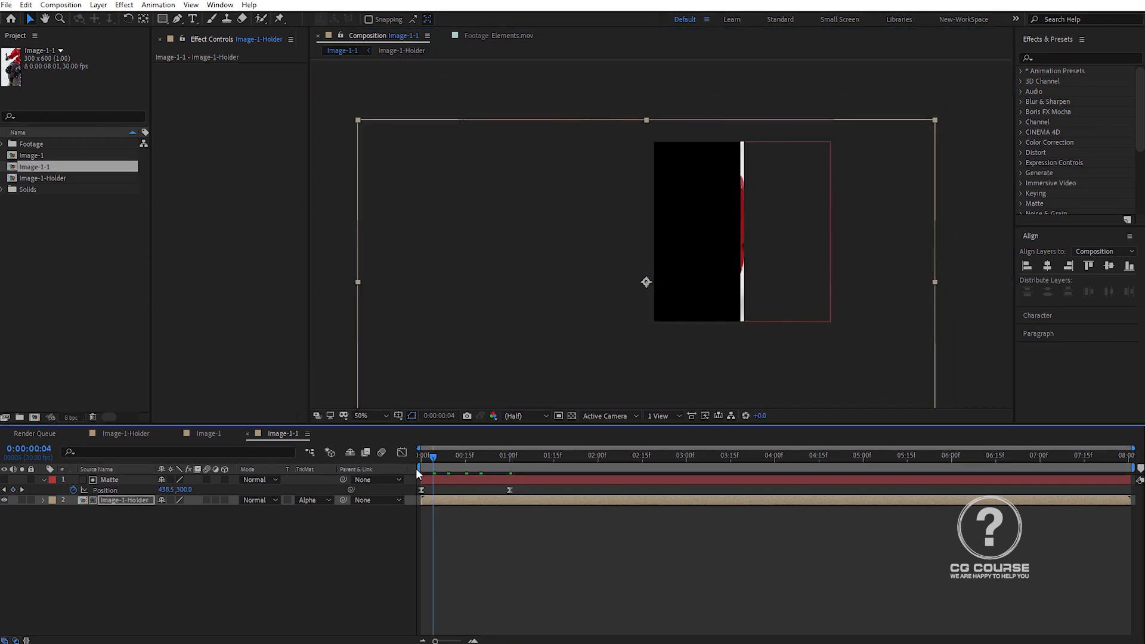
# Close the Render Queue and clear the layer and project item selections
pyautogui.click(6, 434)
pyautogui.click(138, 555)
pyautogui.click(64, 282)
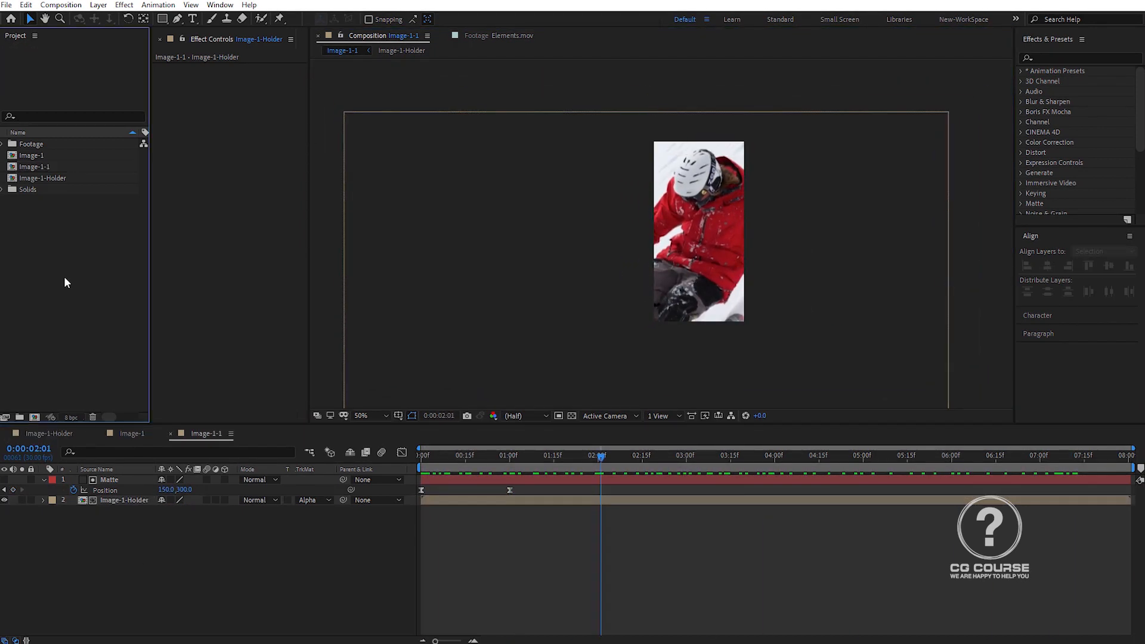
# Create a project folder named SC-1-Precomps and move Image-1, Image-1-1 and Image-1-Holder into it
pyautogui.click(20, 418)
pyautogui.write('SC-2')
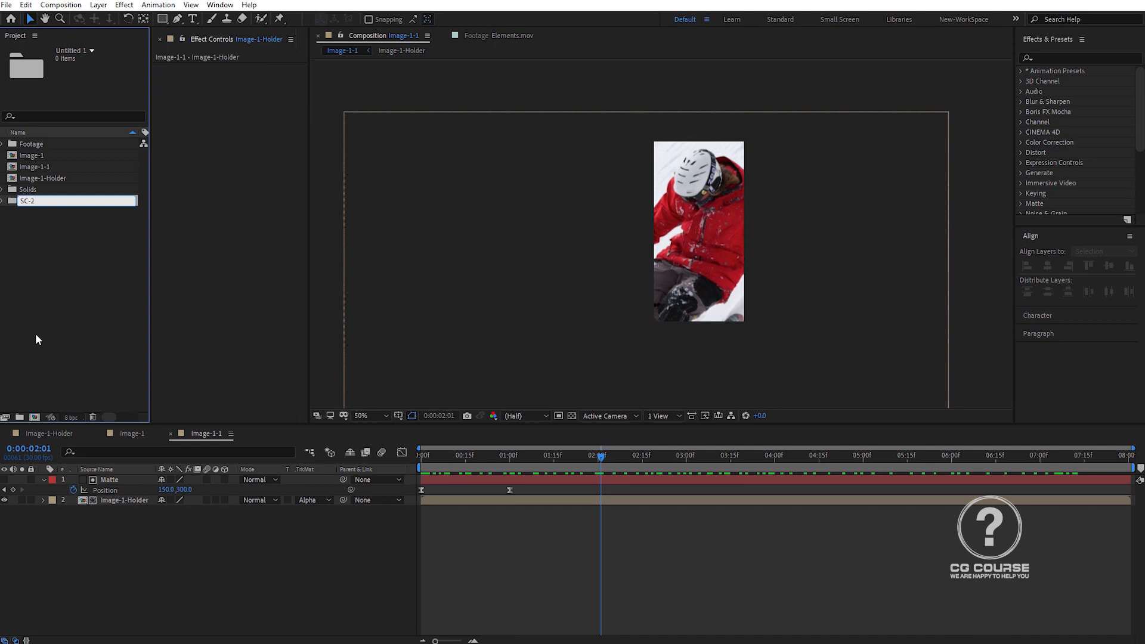
pyautogui.press('BackSpace')
pyautogui.write('1-Precomp')
pyautogui.write('s')
pyautogui.press('Return')
pyautogui.click(36, 178)
pyautogui.keyDown('shift'); pyautogui.click(27, 155); pyautogui.keyUp('shift')
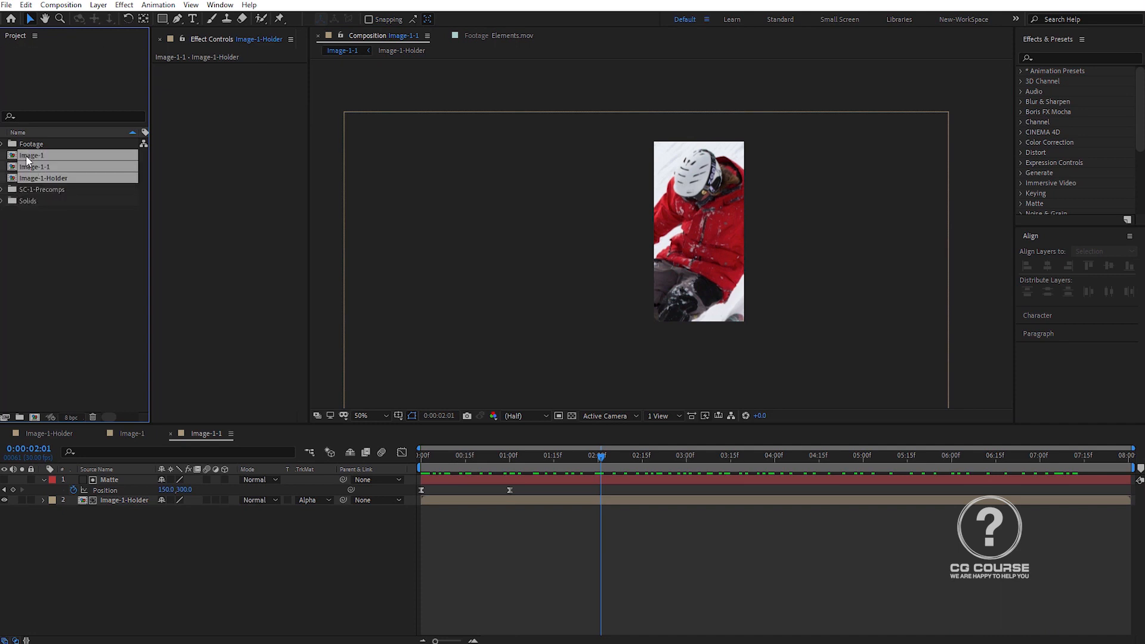
pyautogui.moveTo(26, 155); pyautogui.dragTo(31, 190)
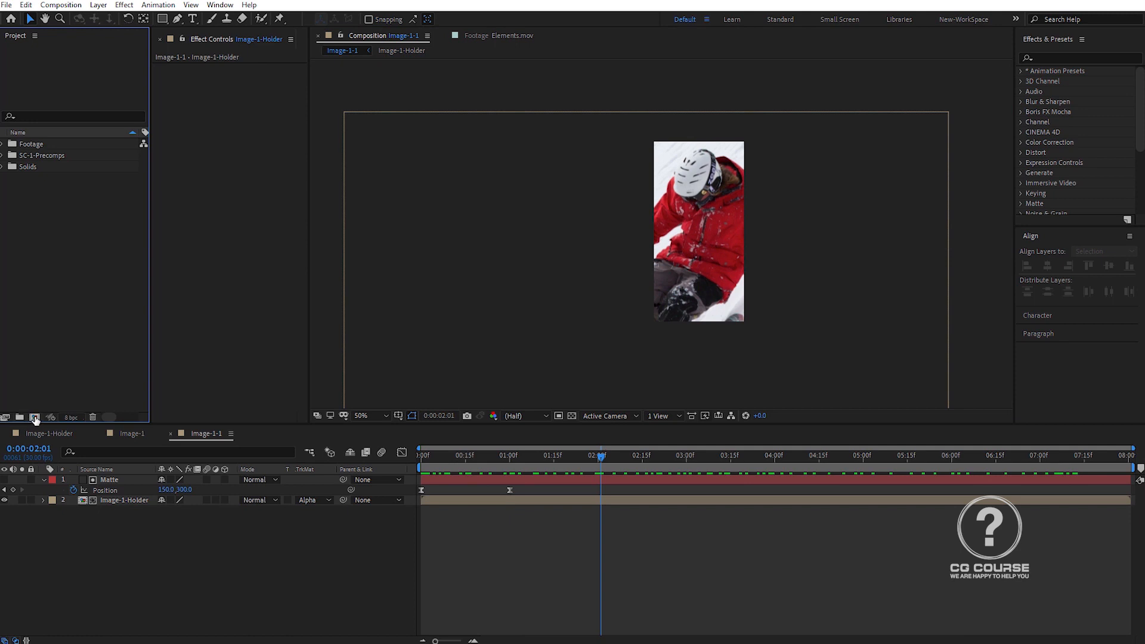
# Create a new composition named SC-01 with a size of 1920 px wide by 1080 px high
pyautogui.click(34, 417)
pyautogui.write('SC-0')
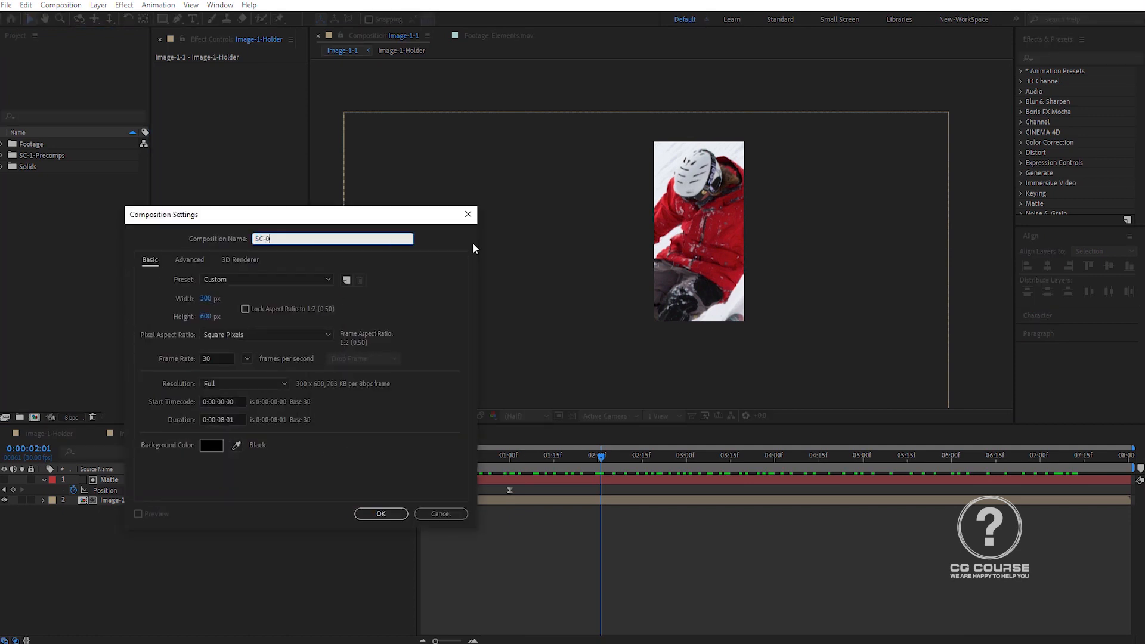
pyautogui.write('1')
pyautogui.click(266, 279)
pyautogui.click(266, 279)
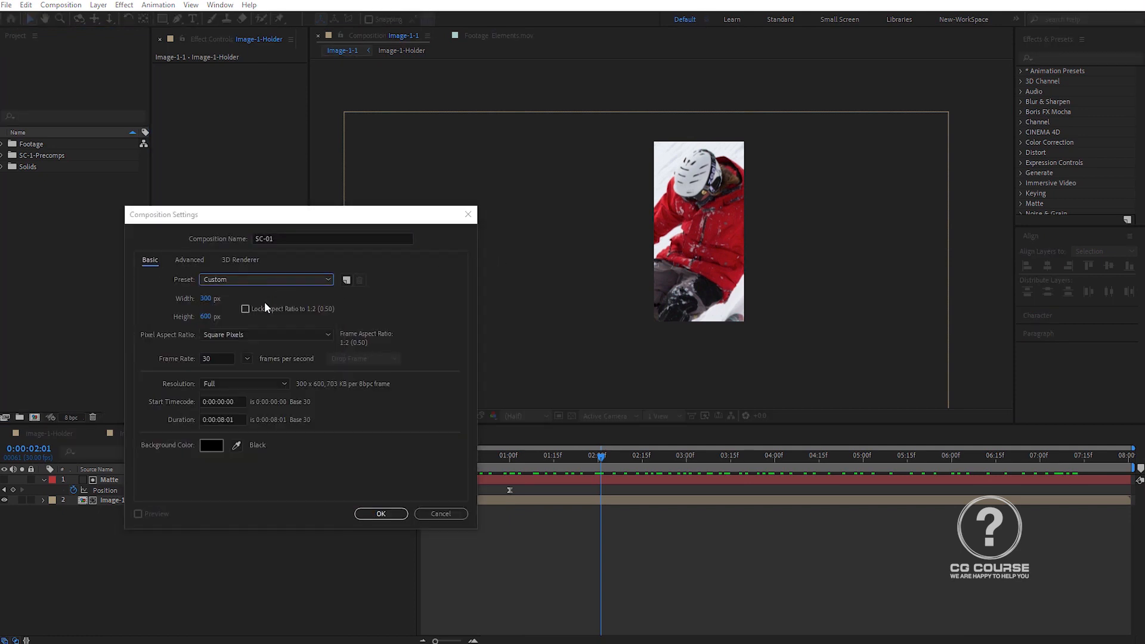
pyautogui.click(206, 299)
pyautogui.write('1920')
pyautogui.click(206, 316)
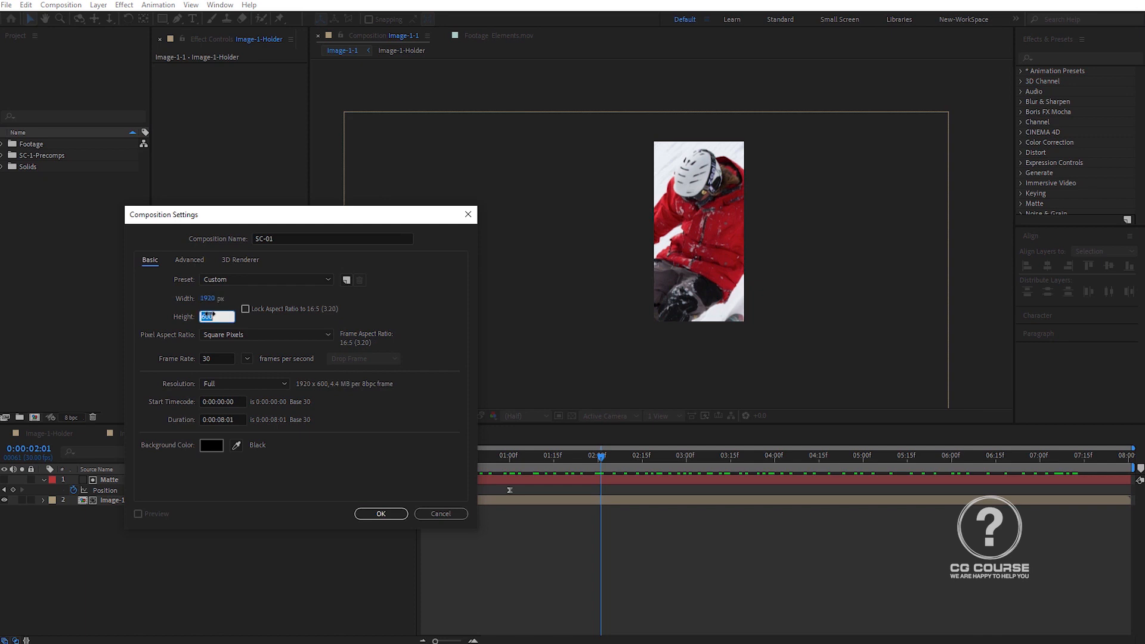
pyautogui.write('108')
pyautogui.click(381, 514)
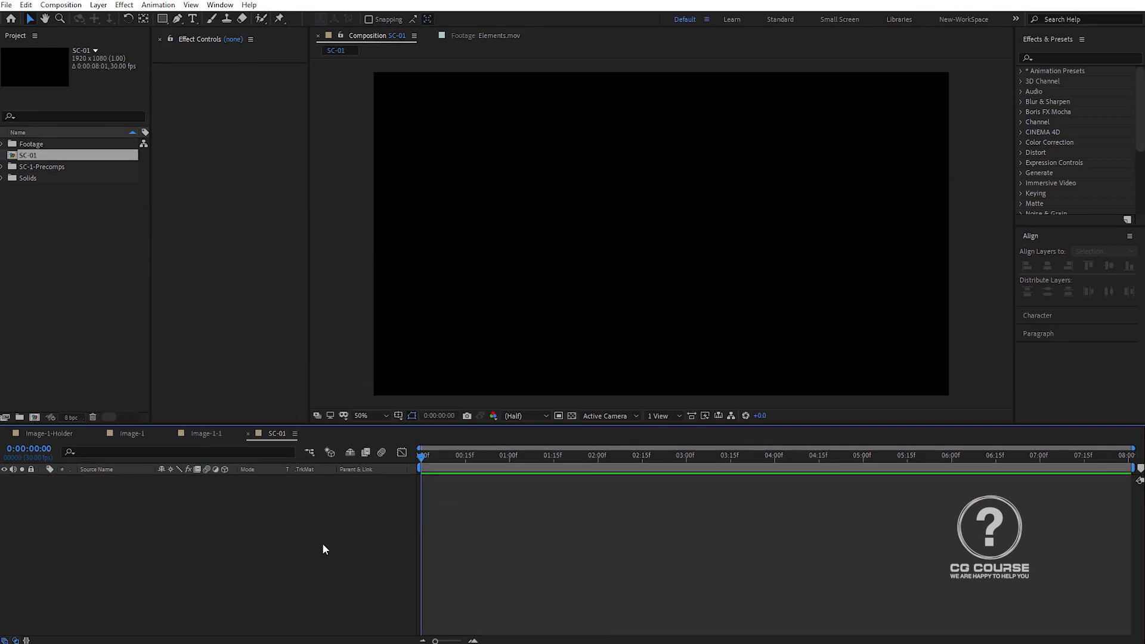
# Add a full-size solid layer named BG to the SC-01 composition
pyautogui.rightClick(322, 544)
pyautogui.moveTo(431, 415)
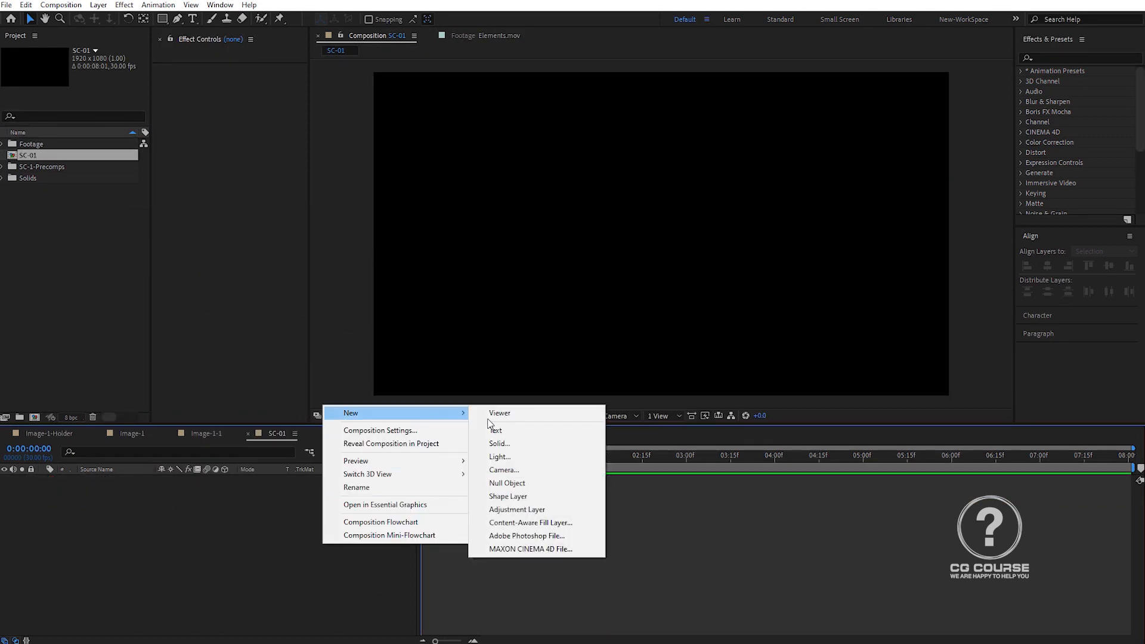
pyautogui.click(500, 443)
pyautogui.write('BG')
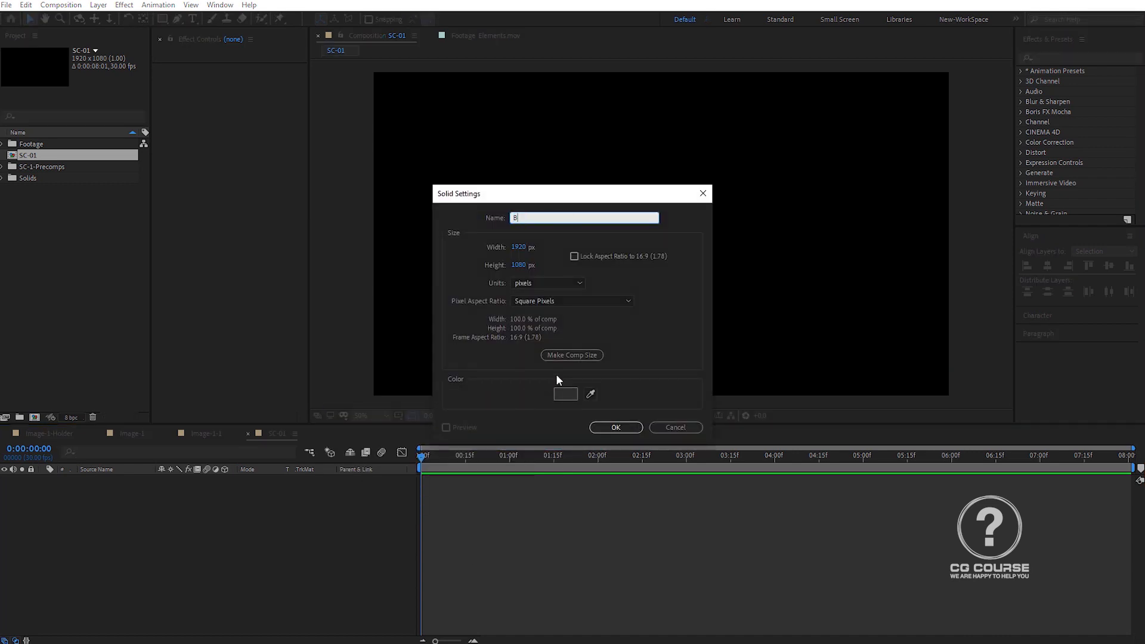
pyautogui.click(610, 429)
# Find the Fill effect and apply it to the BG layer to colour it dark blue
pyautogui.click(1055, 57)
pyautogui.write('fill')
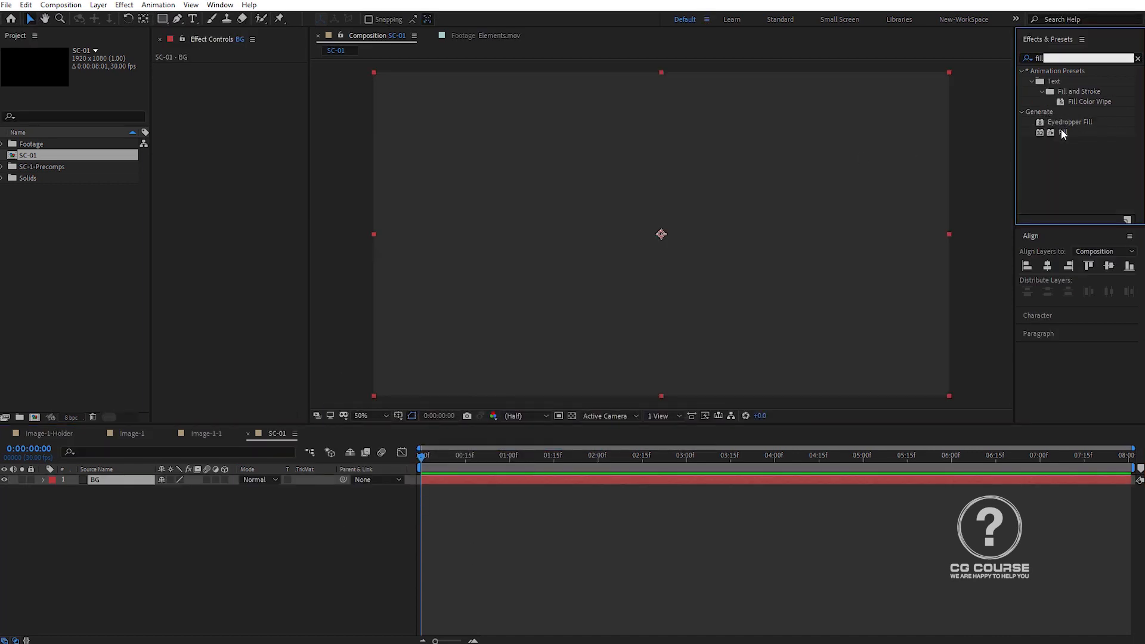
pyautogui.doubleClick(1063, 132)
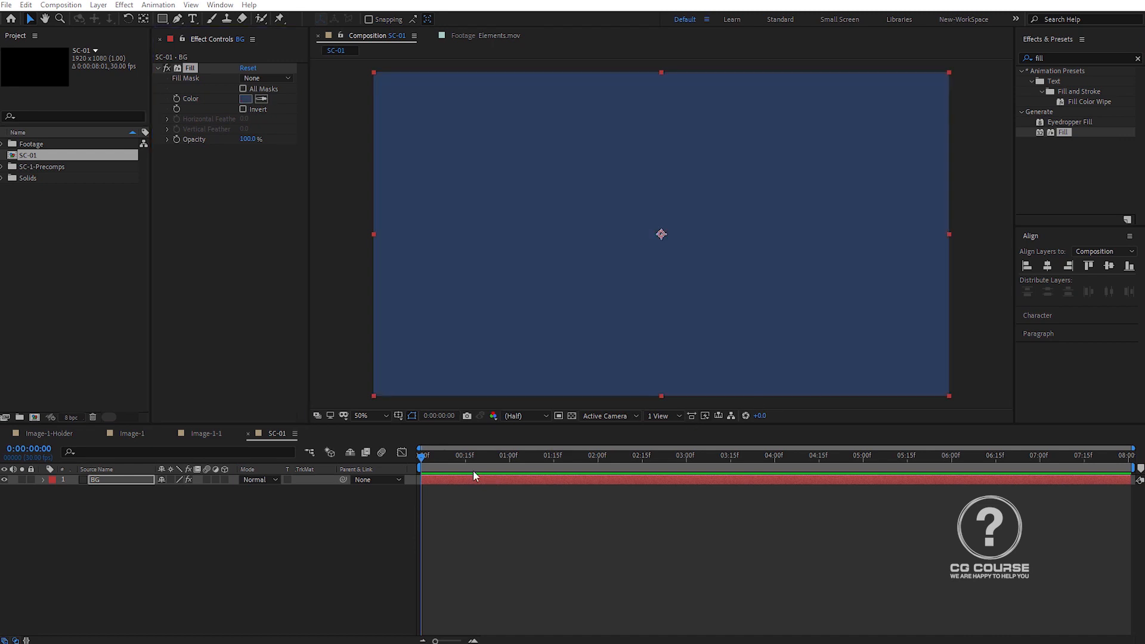
pyautogui.click(300, 476)
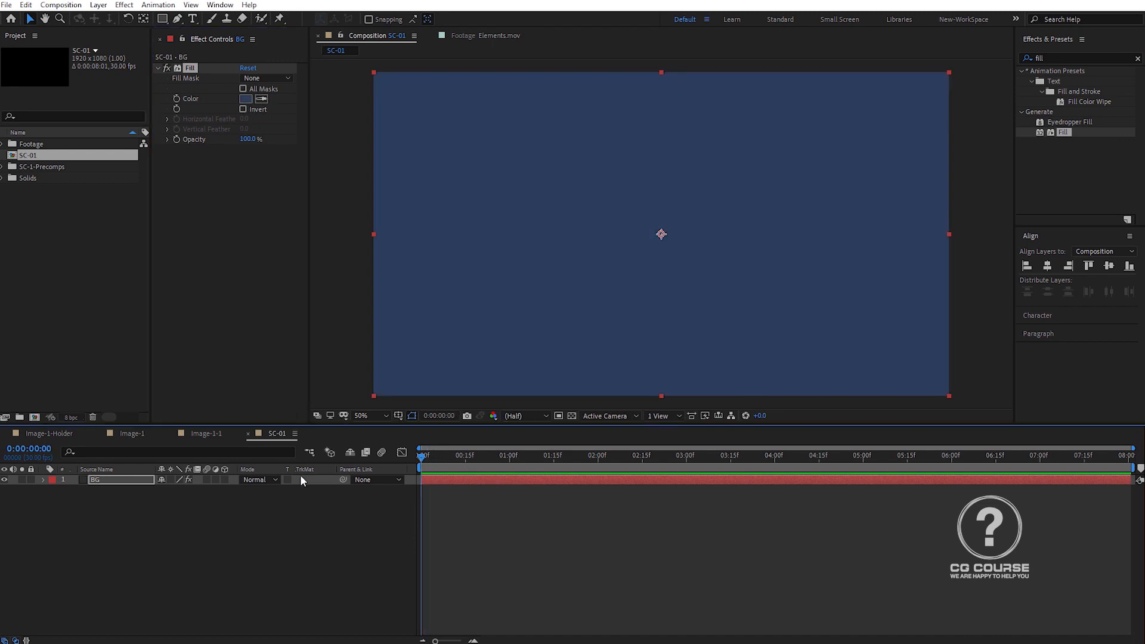
# Place the Image-1 composition from SC-1-Precomps above BG in SC-01 and view it at 0:00:01:21
pyautogui.click(3, 167)
pyautogui.click(52, 190)
pyautogui.moveTo(48, 179); pyautogui.dragTo(134, 479)
pyautogui.moveTo(436, 470); pyautogui.dragTo(571, 459)
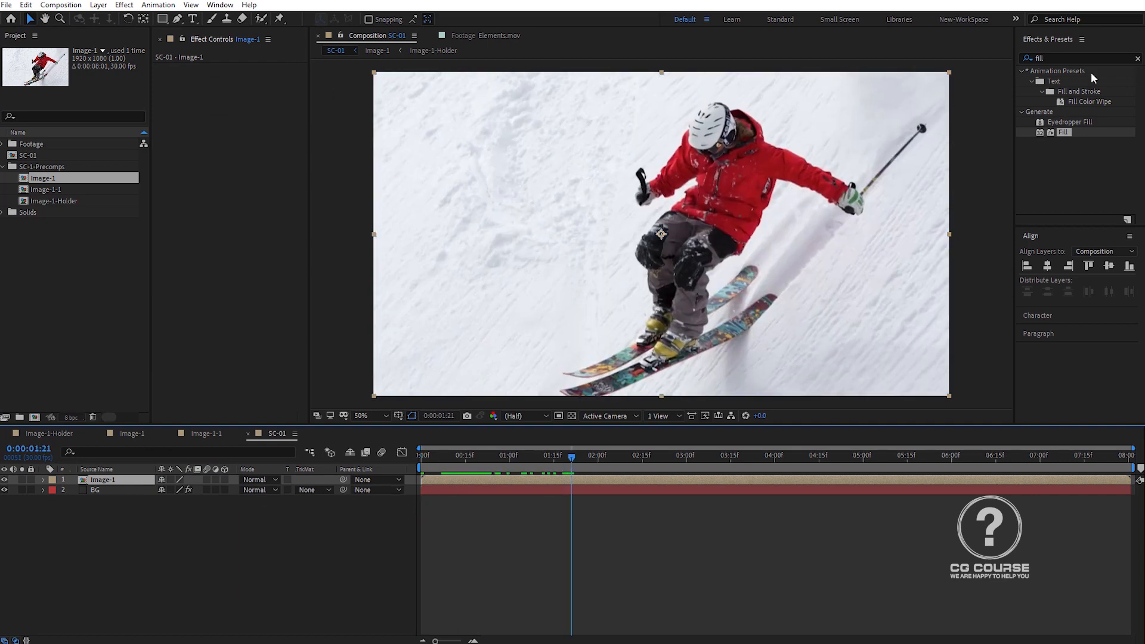
# Apply the CC Image Wipe effect to the Image-1 layer and set its Completion to 88%
pyautogui.click(1137, 58)
pyautogui.click(1095, 59)
pyautogui.write('cc im')
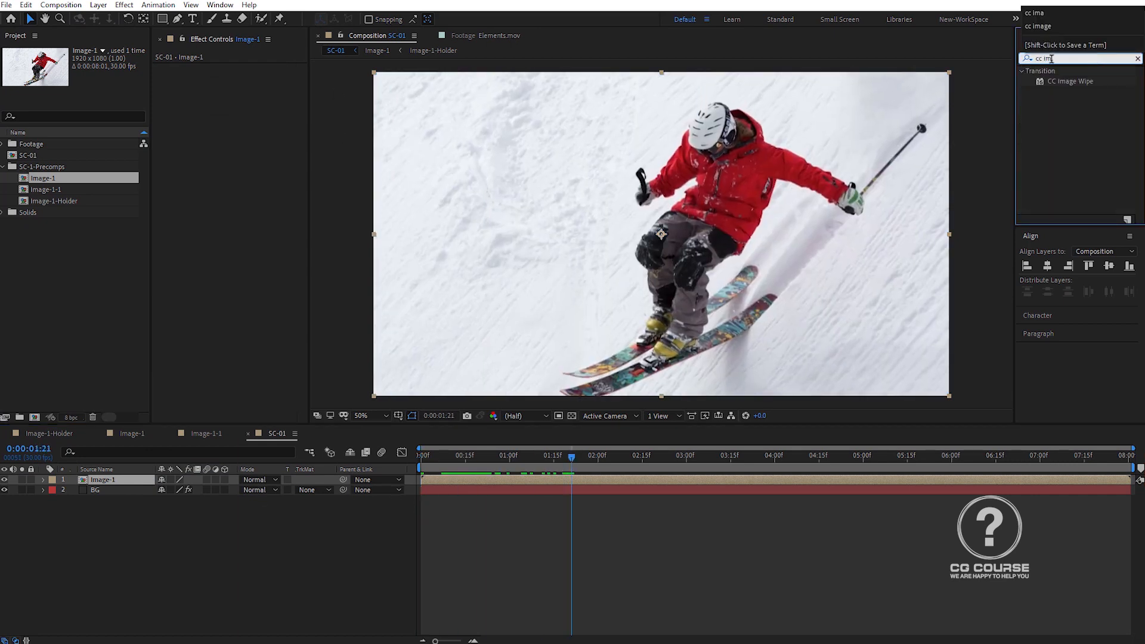
pyautogui.doubleClick(1071, 81)
pyautogui.moveTo(247, 78); pyautogui.dragTo(301, 81)
# Duplicate the Image-1 layer and delete CC Image Wipe from the upper copy
pyautogui.hotkey('ctrl', 'd')
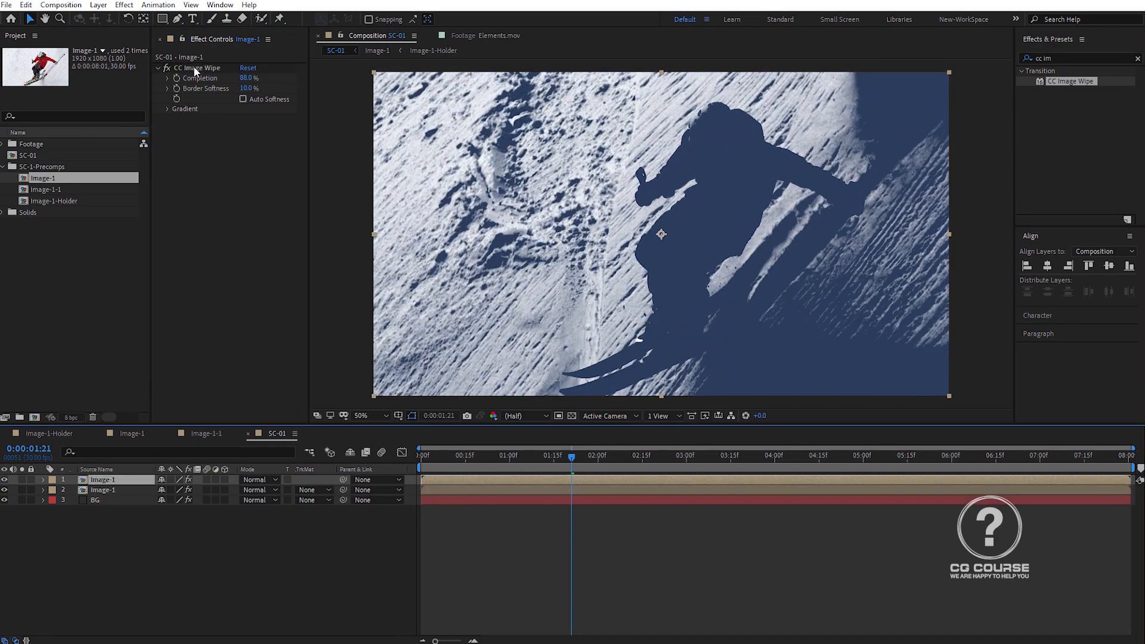
pyautogui.click(195, 68)
pyautogui.press('Delete')
# Scale the upper Image-1 copy to 80% and set its opacity to 40%
pyautogui.press('s')
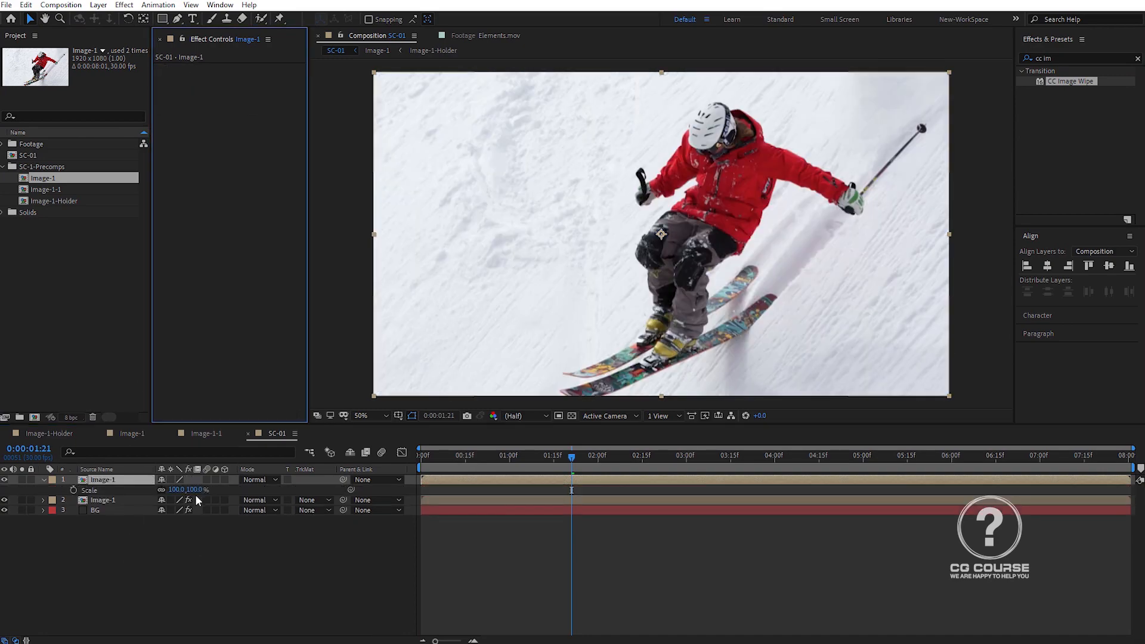
pyautogui.moveTo(178, 489); pyautogui.dragTo(134, 492)
pyautogui.click(130, 479)
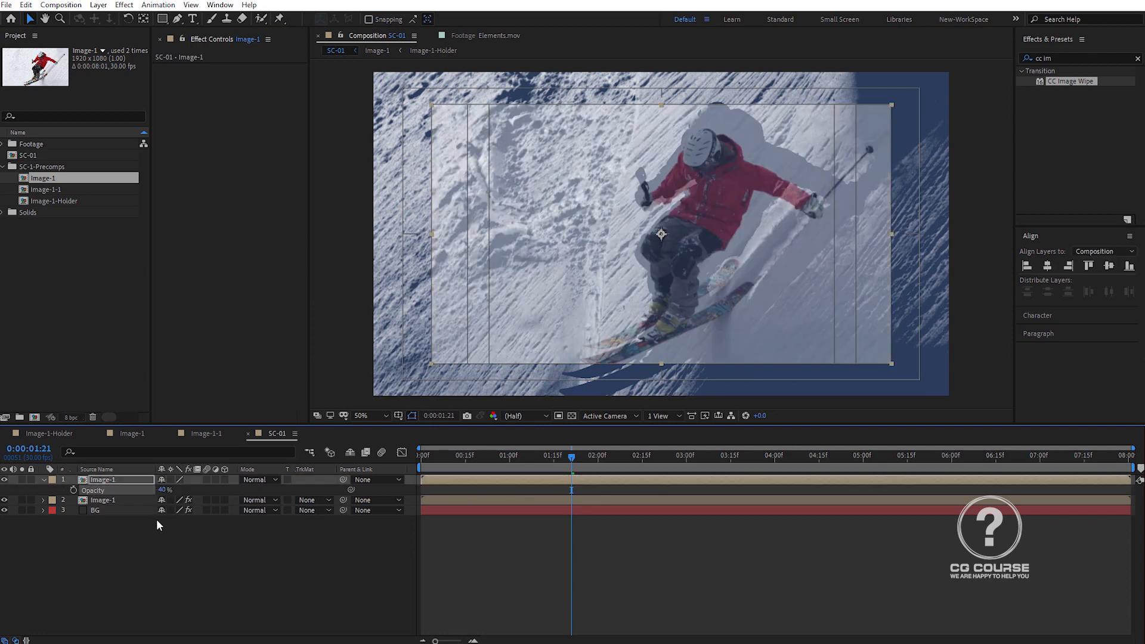
pyautogui.click(149, 515)
# Duplicate the semi-transparent Image-1 layer and set the new copy's opacity to 100%
pyautogui.click(126, 481)
pyautogui.hotkey('ctrl', 'd')
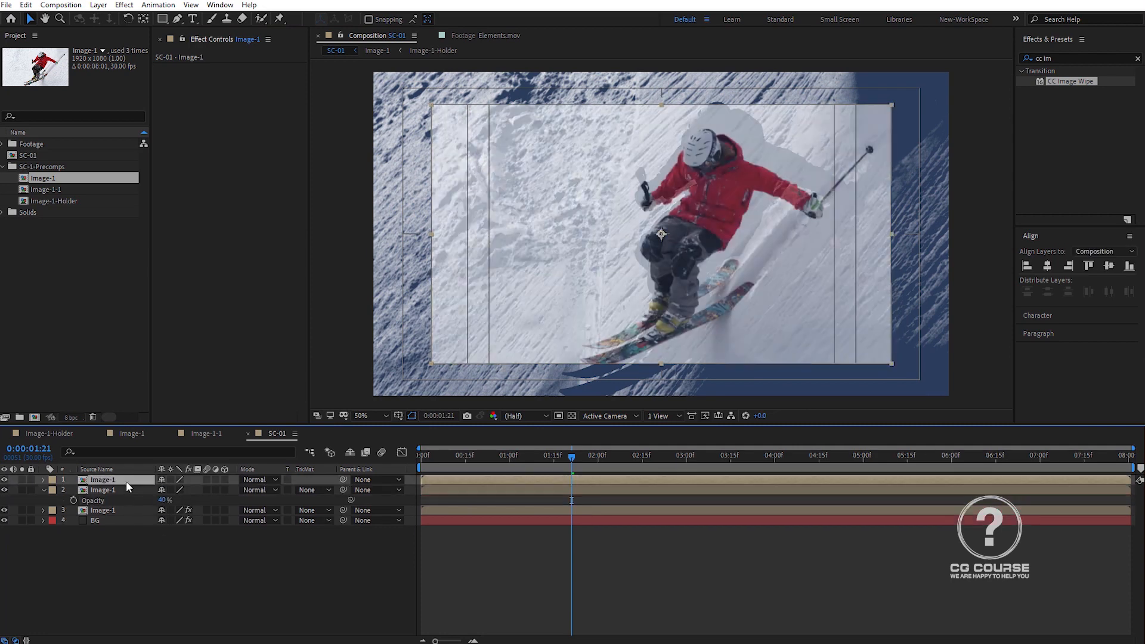
pyautogui.press('t')
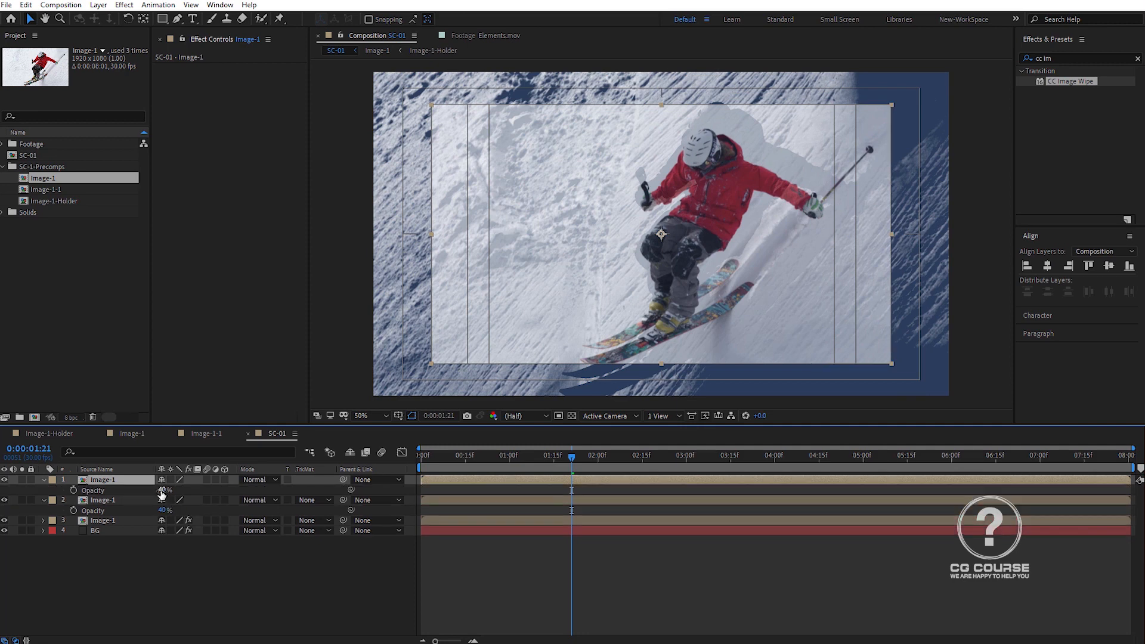
pyautogui.moveTo(163, 491); pyautogui.dragTo(409, 487)
# Scale the opaque Image-1 copy to 63% and shift it horizontally to the right of the frame's centre
pyautogui.press('s')
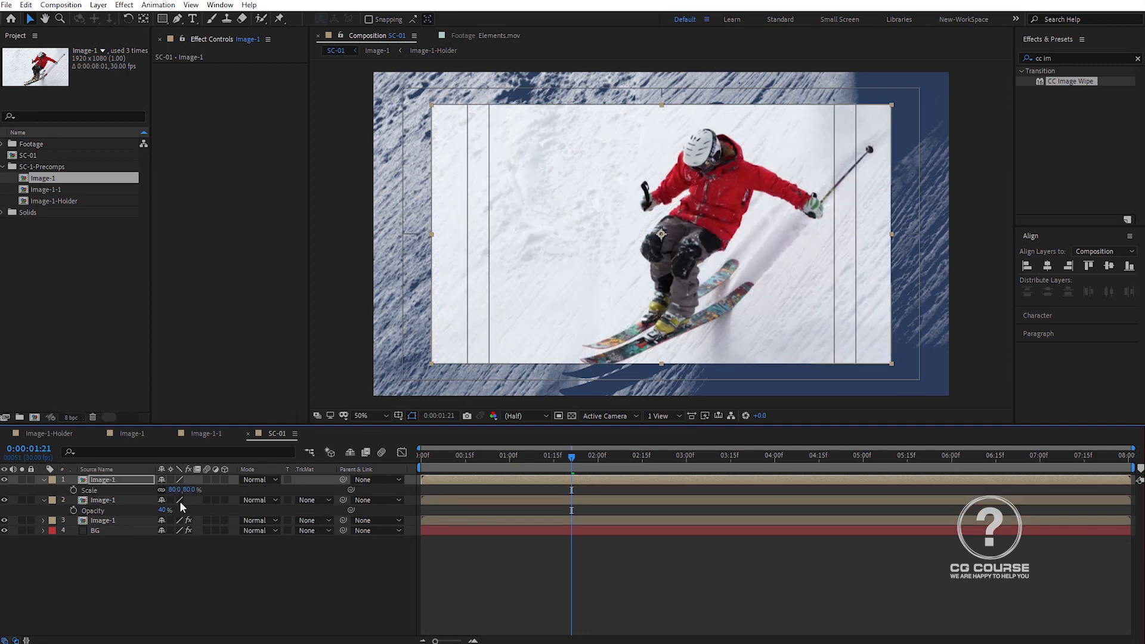
pyautogui.moveTo(176, 490); pyautogui.dragTo(165, 490)
pyautogui.moveTo(571, 238); pyautogui.dragTo(583, 242)
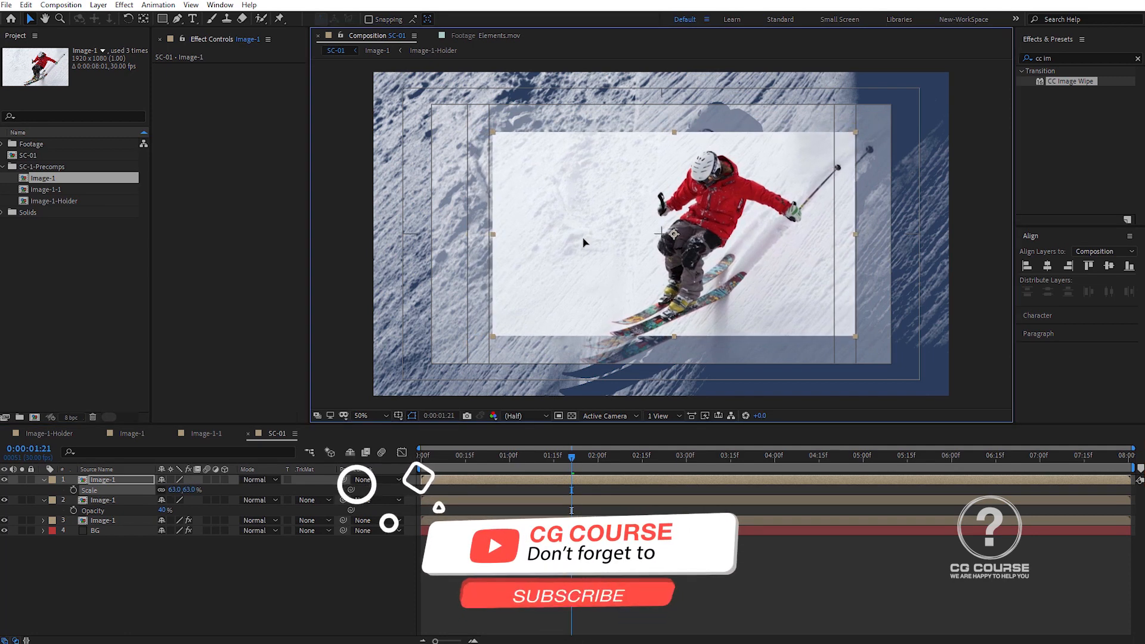
pyautogui.moveTo(584, 242); pyautogui.dragTo(606, 241)
pyautogui.click(112, 556)
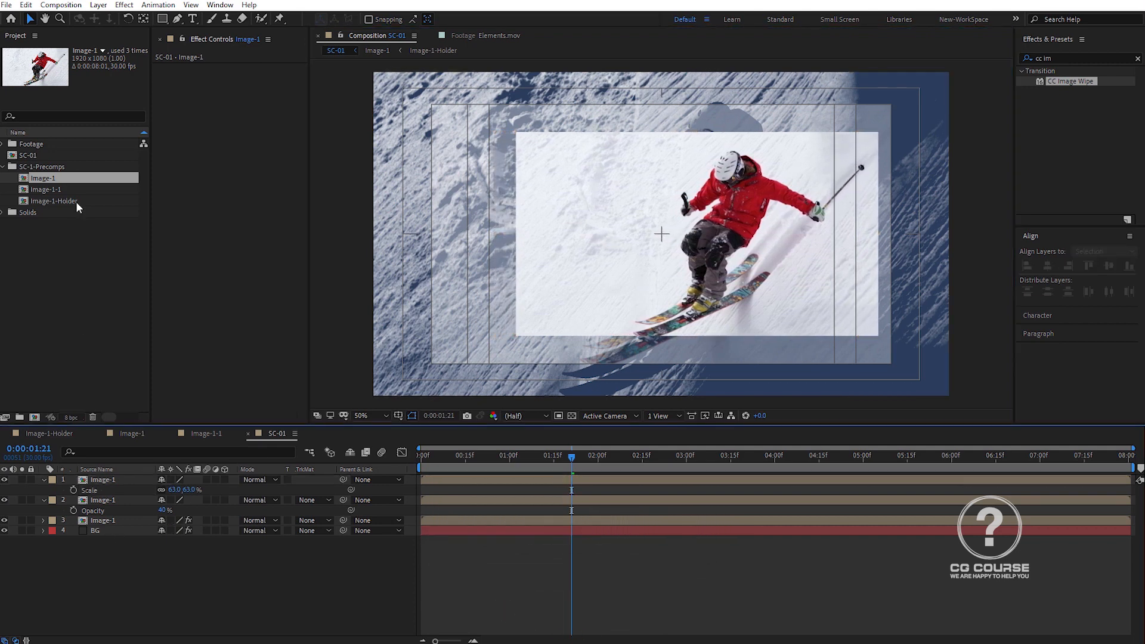
# Add Image-1-1 as the top layer, scale it to 75%, and place it against the lower left edge of the opaque image
pyautogui.moveTo(61, 188); pyautogui.dragTo(120, 483)
pyautogui.press('s')
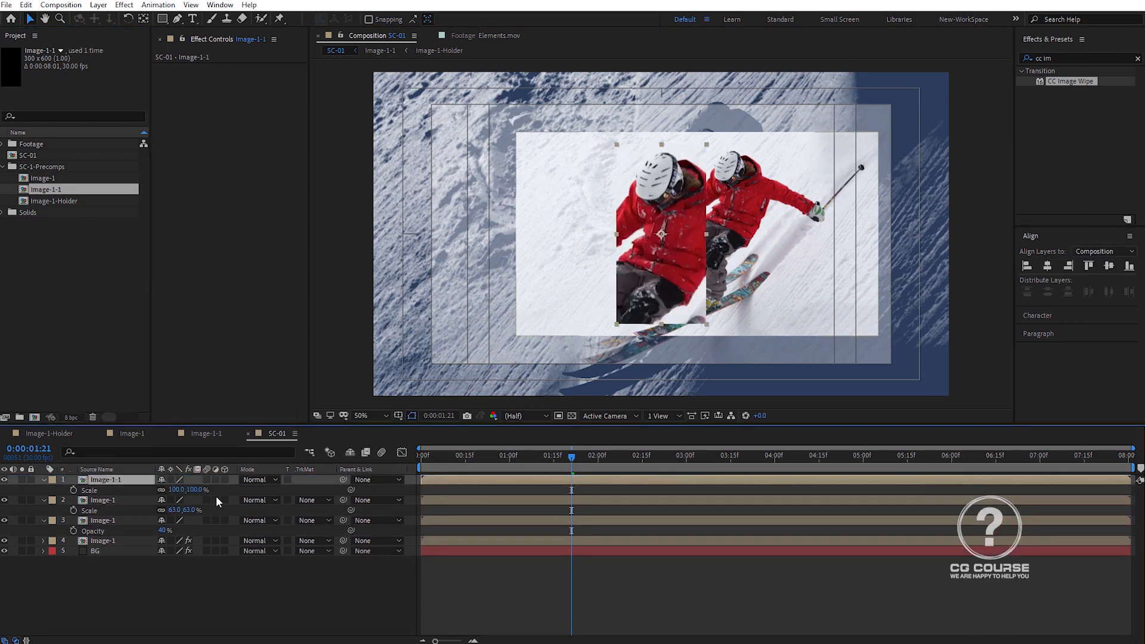
pyautogui.moveTo(202, 490); pyautogui.dragTo(187, 491)
pyautogui.moveTo(675, 252); pyautogui.dragTo(494, 285)
pyautogui.scroll(4, 503, 342)
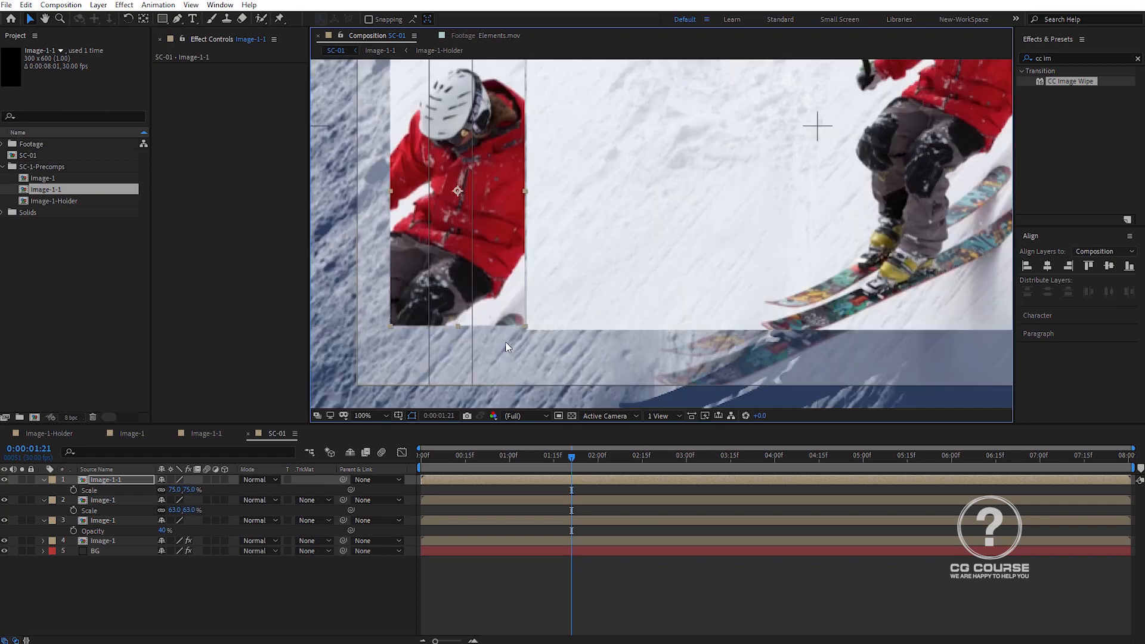
pyautogui.click(360, 417)
pyautogui.click(339, 581)
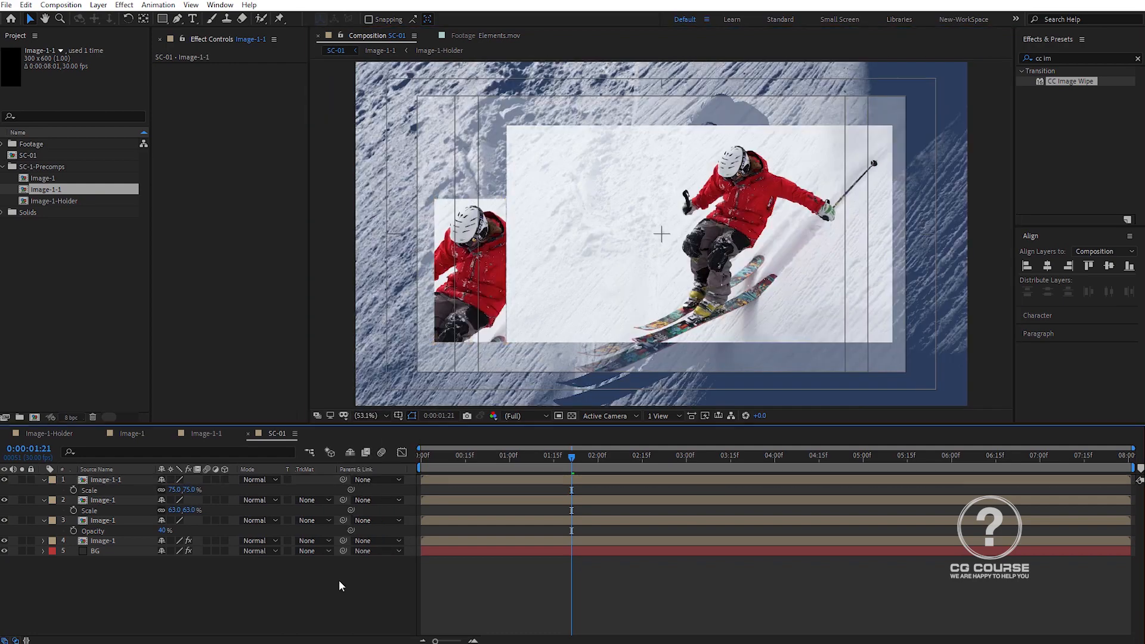
# Preview the SC-01 animation from the beginning to check how the image layers reveal
pyautogui.moveTo(573, 457); pyautogui.dragTo(367, 484)
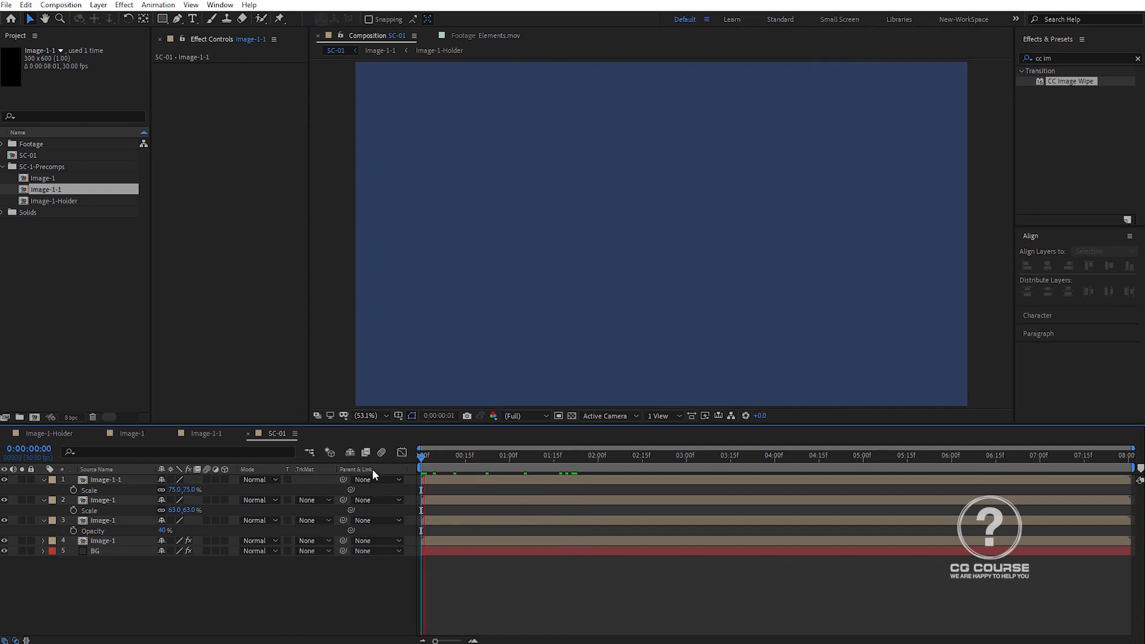
pyautogui.press('space')
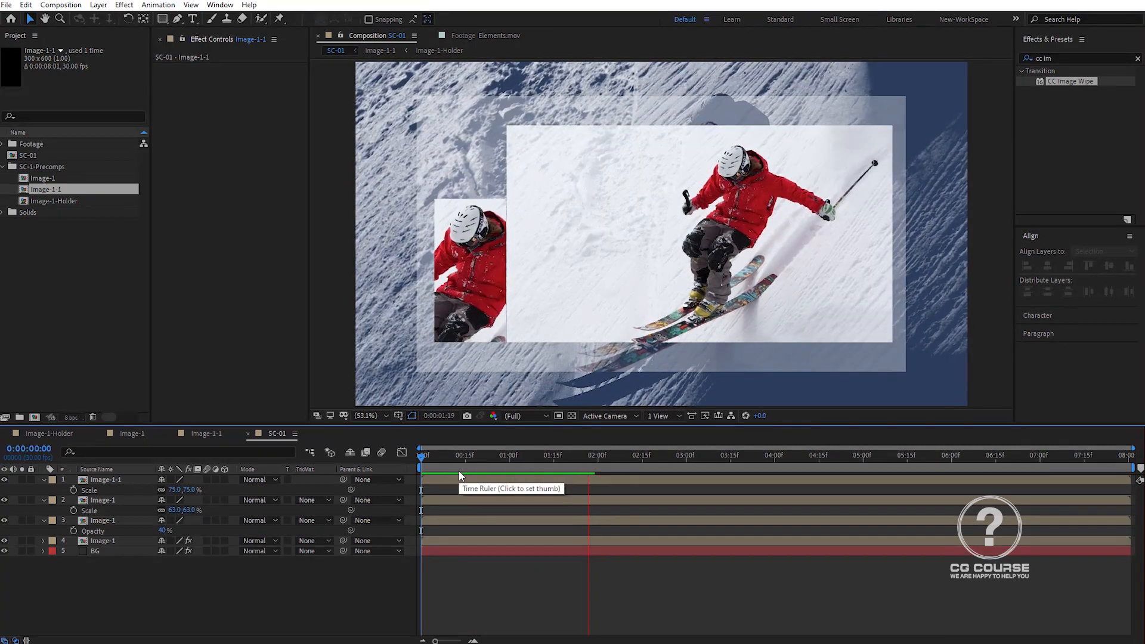
pyautogui.press('space')
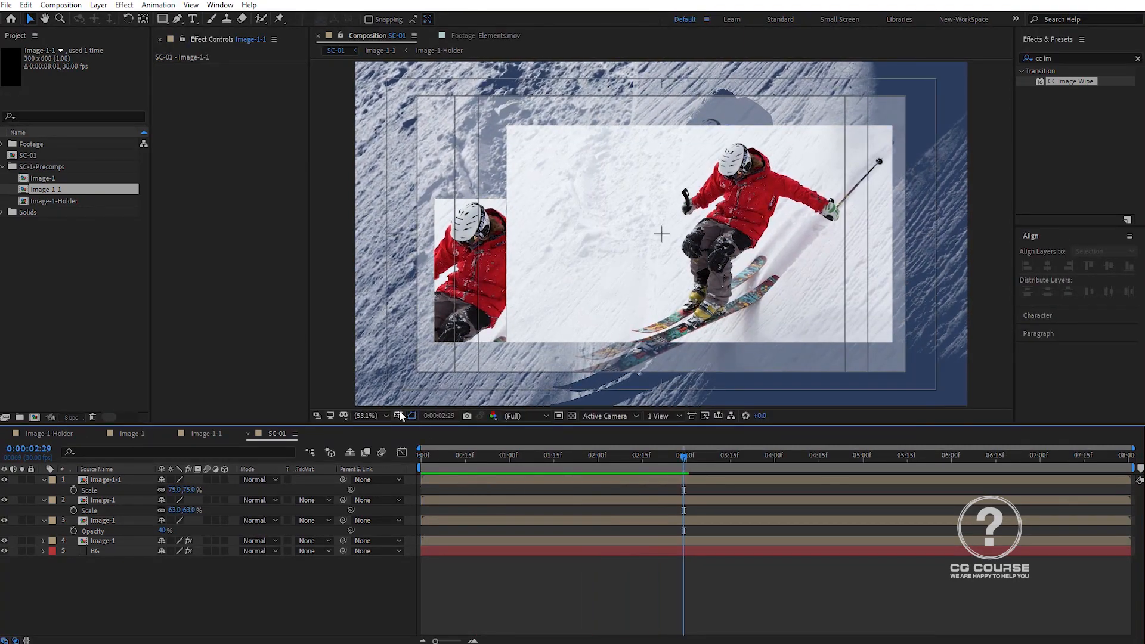
# Stagger the starts of Image-1-1 and the two upper Image-1 layers a few frames after the beginning, and preview the result
pyautogui.moveTo(491, 464); pyautogui.dragTo(640, 464)
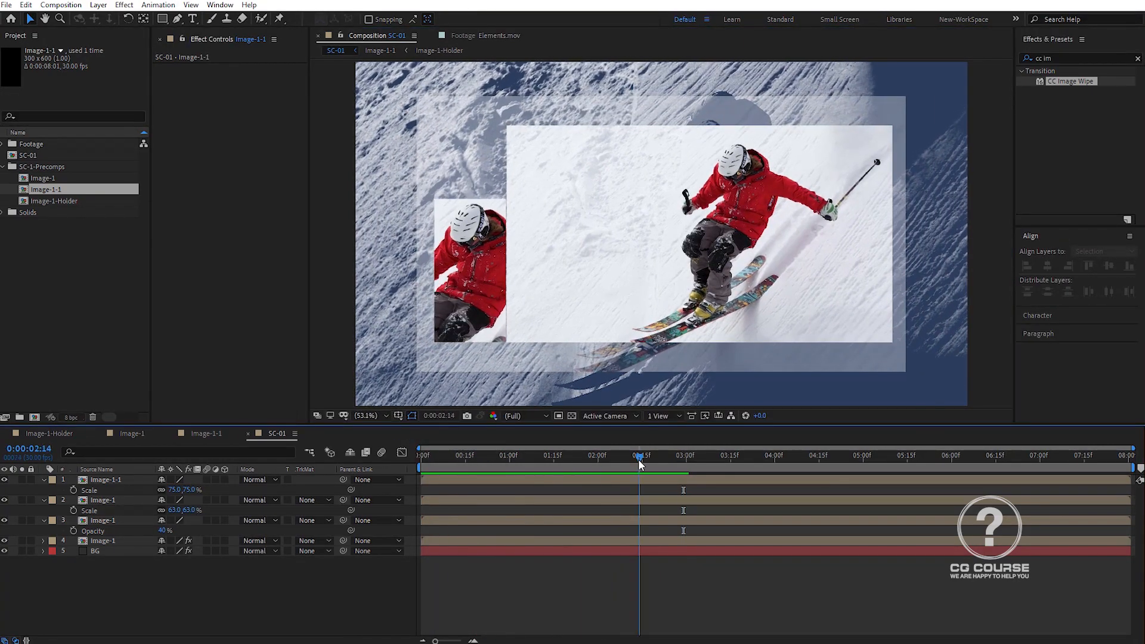
pyautogui.click(441, 522)
pyautogui.moveTo(438, 500); pyautogui.dragTo(453, 500)
pyautogui.moveTo(443, 479); pyautogui.dragTo(453, 479)
pyautogui.press('Home')
pyautogui.press('space')
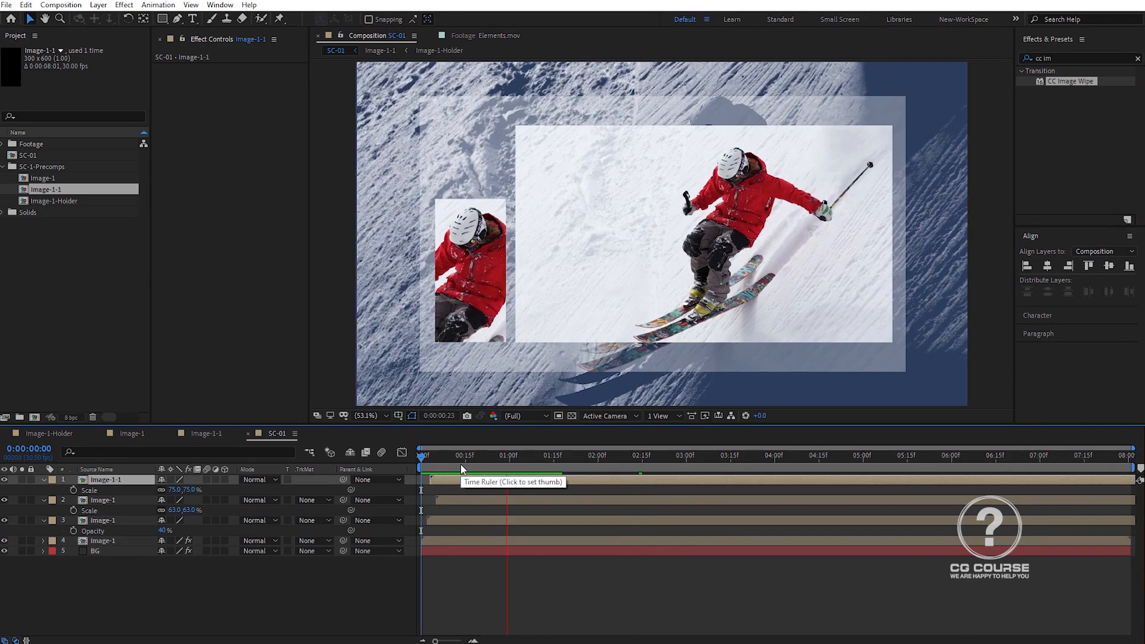
pyautogui.press('space')
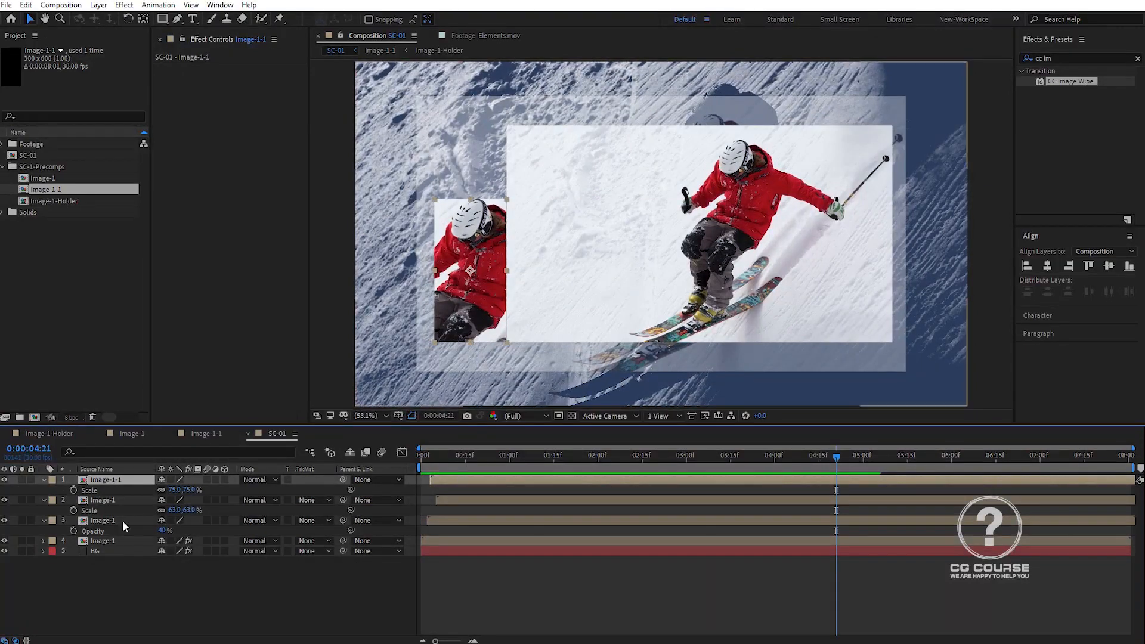
# Collapse the properties of all SC-01 layers and add a full-frame rectangle shape layer on top
pyautogui.hotkey('ctrl', 'a')
pyautogui.click(77, 558)
pyautogui.press('u')
pyautogui.doubleClick(161, 19)
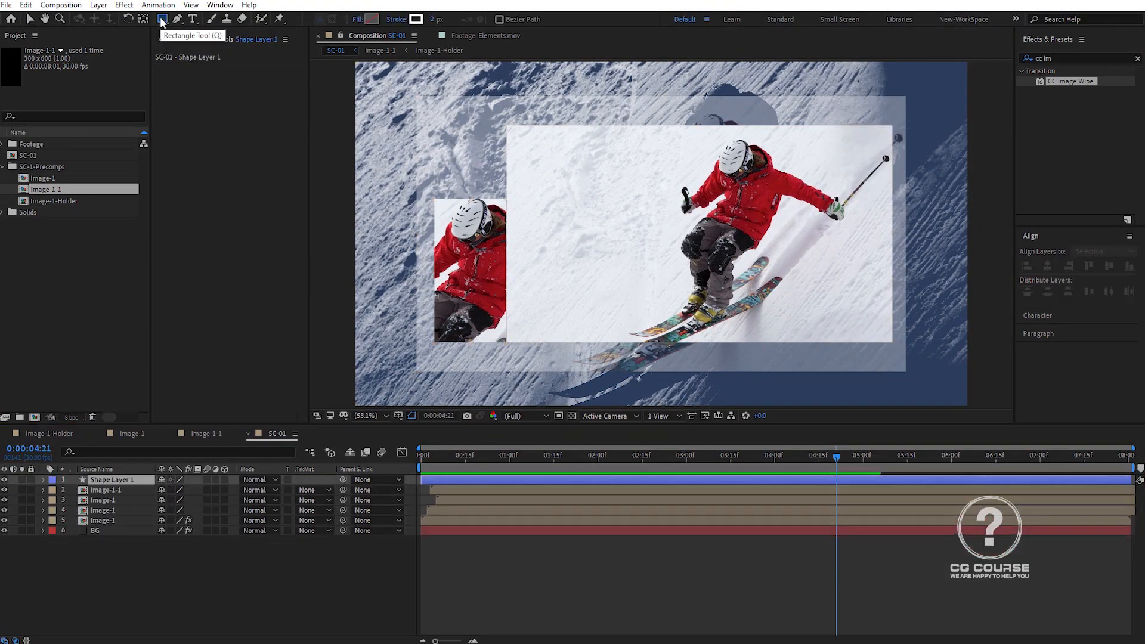
# Give the rectangle a light red fill with a 0 px stroke, and reveal the shape layer's Scale property
pyautogui.click(468, 19)
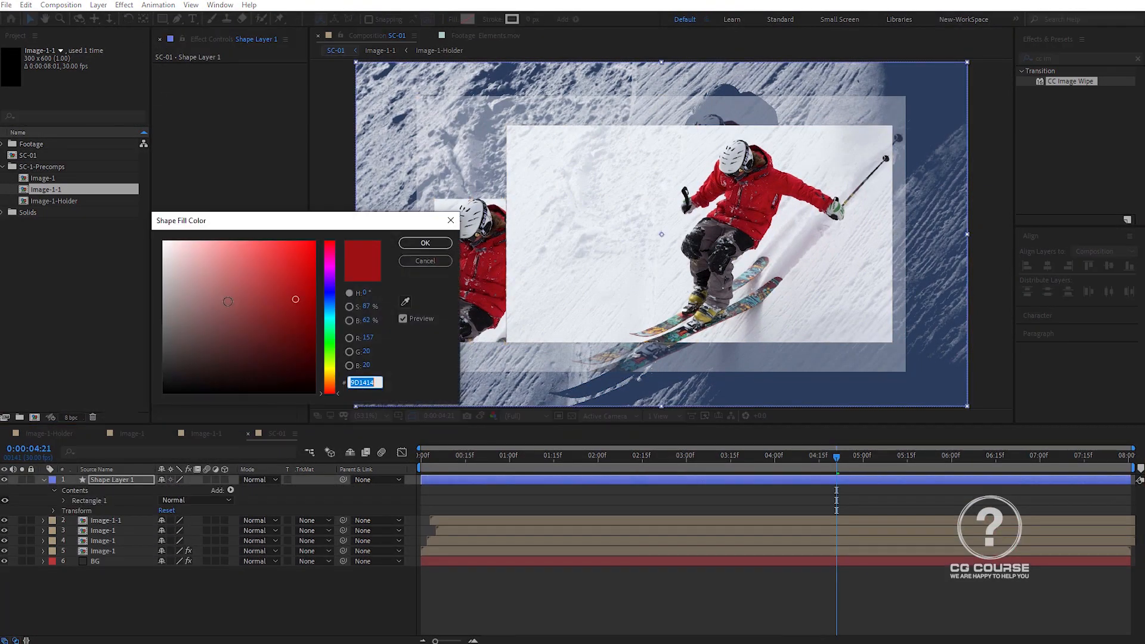
pyautogui.click(208, 292)
pyautogui.moveTo(209, 292); pyautogui.dragTo(131, 218)
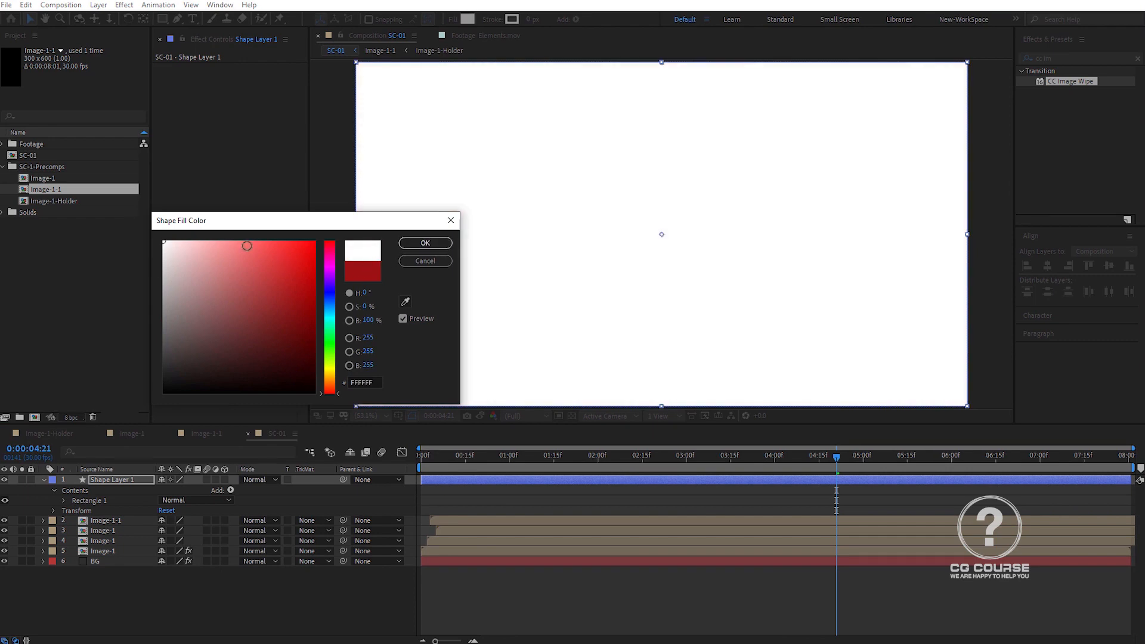
pyautogui.click(247, 246)
pyautogui.click(412, 241)
pyautogui.press('s')
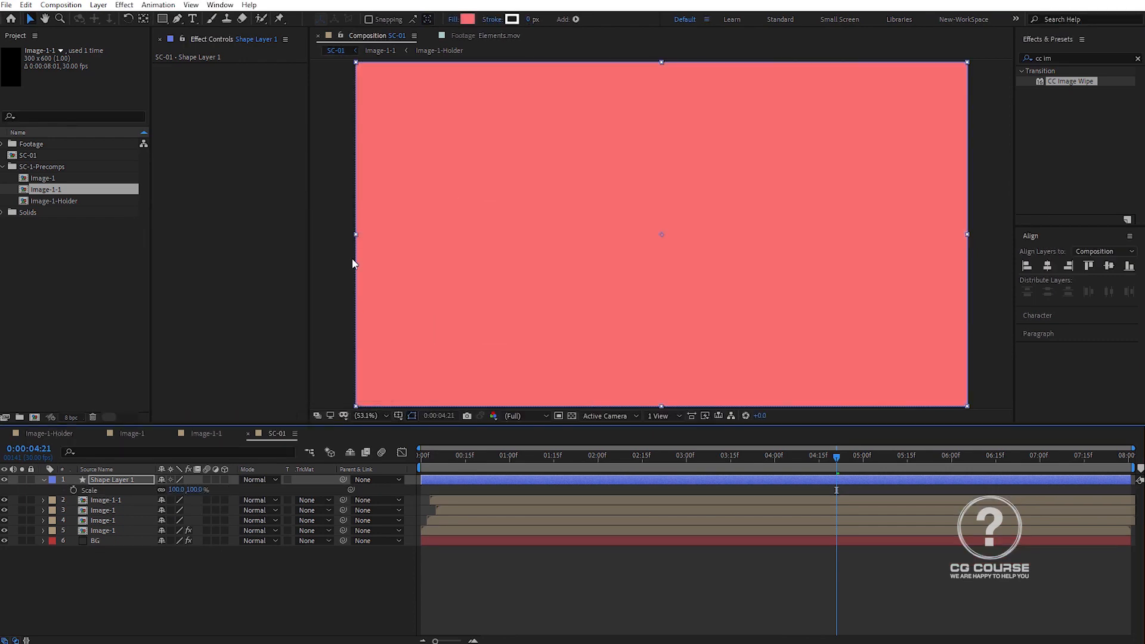
# Narrow the full-frame rectangle to a vertical strip near the frame's right edge and centre its anchor point
pyautogui.moveTo(356, 234); pyautogui.dragTo(901, 234)
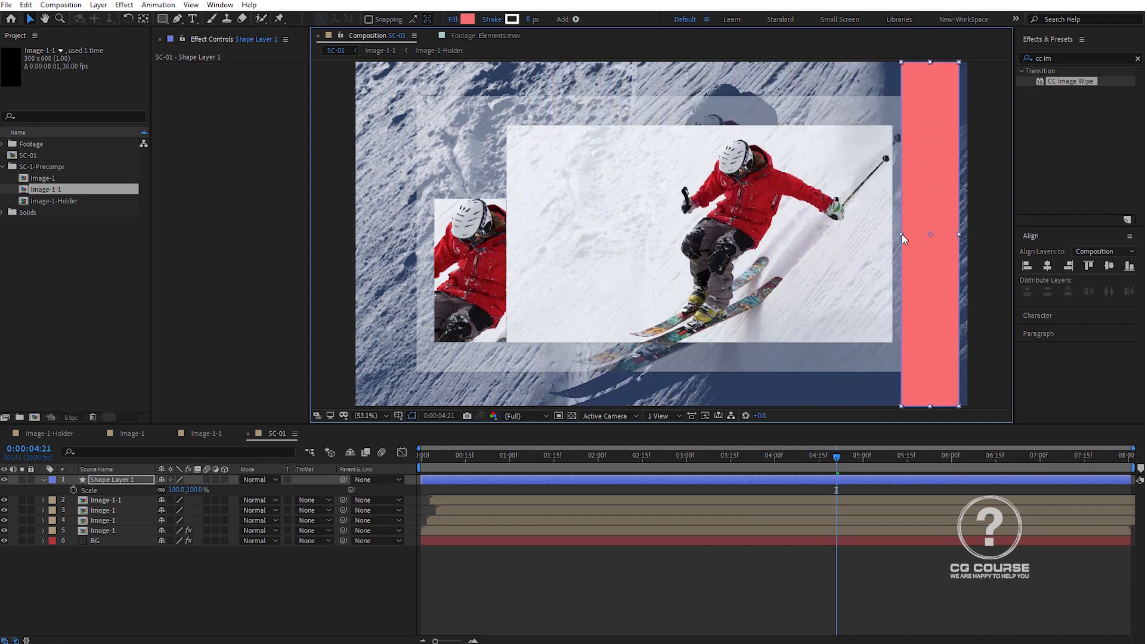
pyautogui.click(120, 481)
pyautogui.click(144, 20)
pyautogui.hotkey('ctrl', 'alt', 'Home')
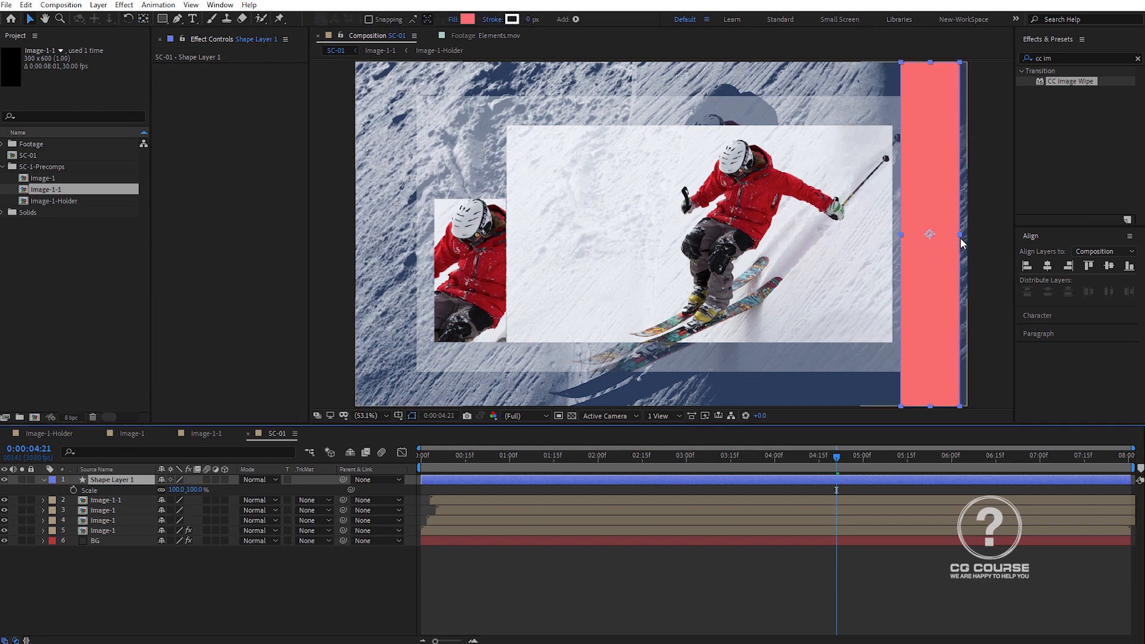
# Scale the strip to about 114.2 by 104.5% and shift it right to cover the frame's right edge
pyautogui.press('v')
pyautogui.moveTo(960, 235); pyautogui.dragTo(965, 234)
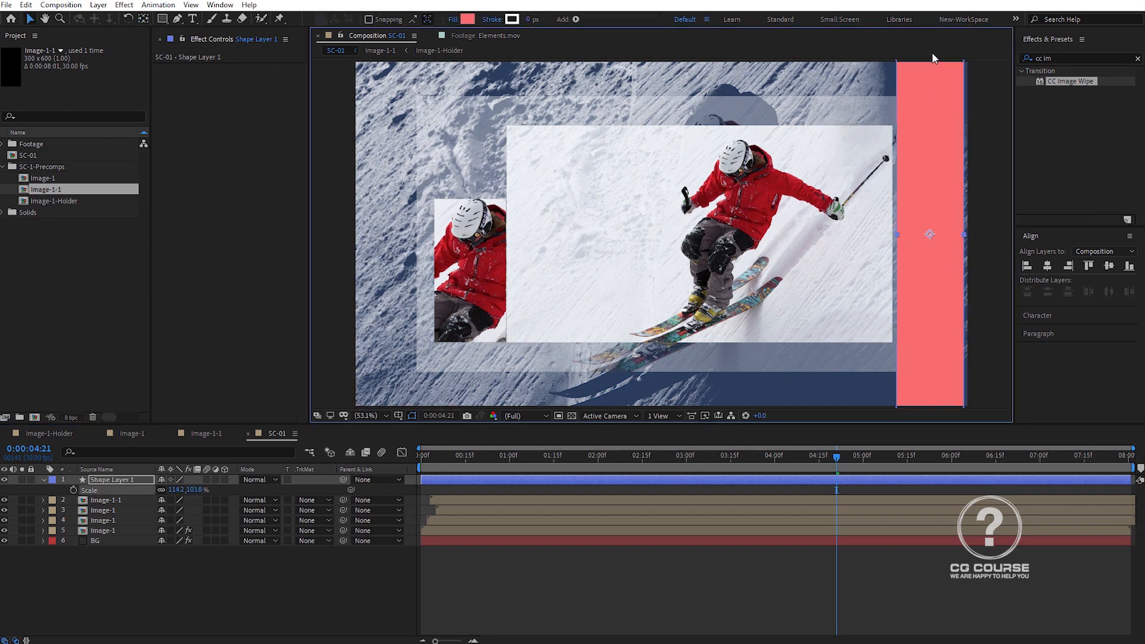
pyautogui.moveTo(930, 275); pyautogui.dragTo(936, 274)
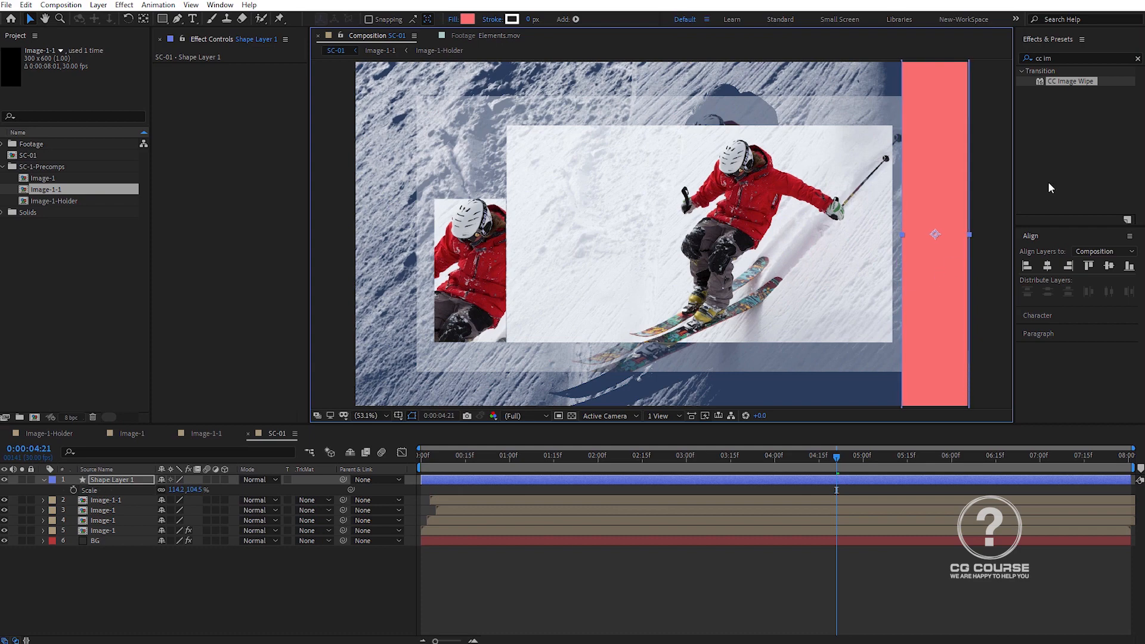
# Apply the Fill effect to the strip layer with a dark navy colour
pyautogui.click(1136, 59)
pyautogui.write('ll')
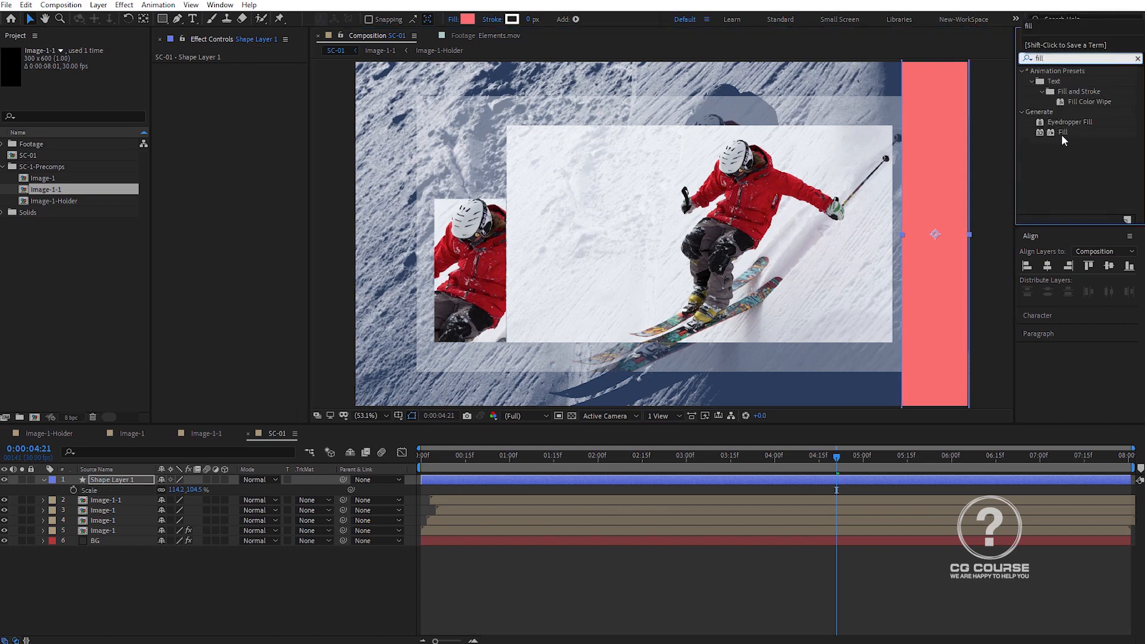
pyautogui.moveTo(1064, 132); pyautogui.dragTo(283, 112)
pyautogui.click(799, 390)
# Unlink the strip's Scale and keyframe its width from 0% at 0:00:00:00 to 114.2% at 0:00:01:00
pyautogui.click(510, 456)
pyautogui.press('s')
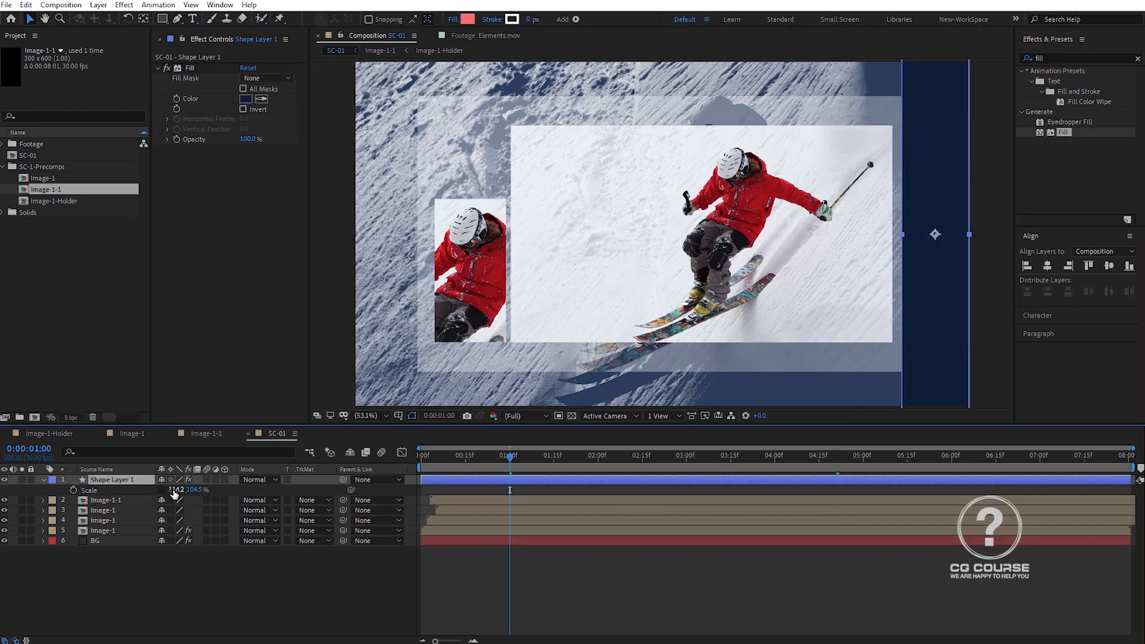
pyautogui.click(161, 490)
pyautogui.click(74, 490)
pyautogui.moveTo(440, 457); pyautogui.dragTo(419, 456)
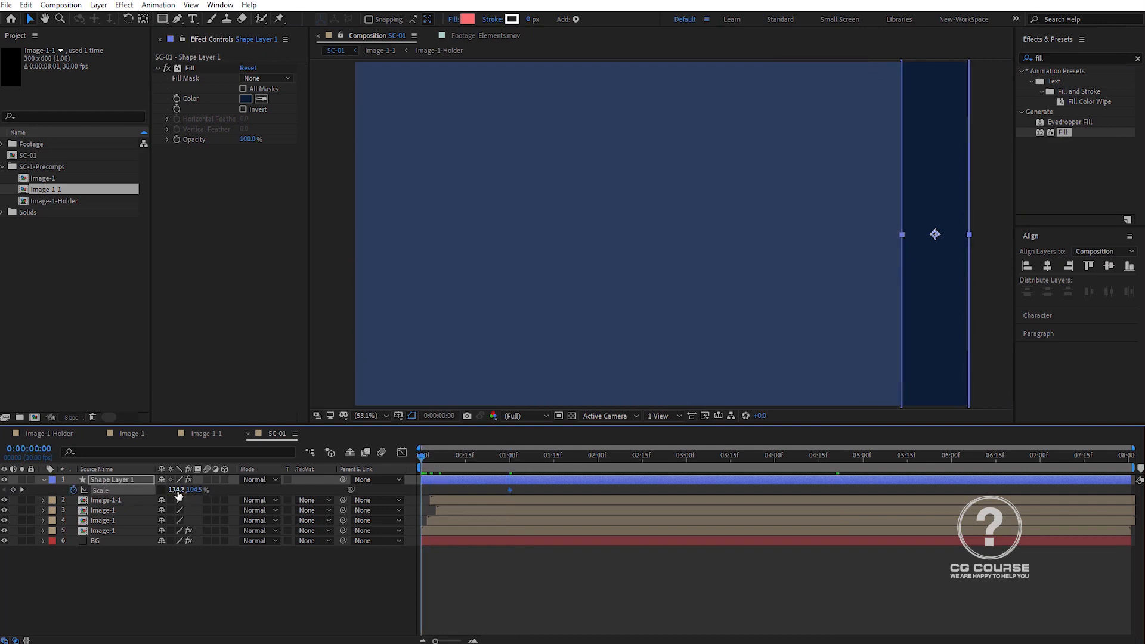
pyautogui.click(175, 489)
pyautogui.write('0')
pyautogui.press('Return')
# Easy-ease the strip's two Scale keyframes, shape the speed graph for a fast start and slow finish, and preview it
pyautogui.moveTo(521, 487); pyautogui.dragTo(418, 493)
pyautogui.rightClick(420, 490)
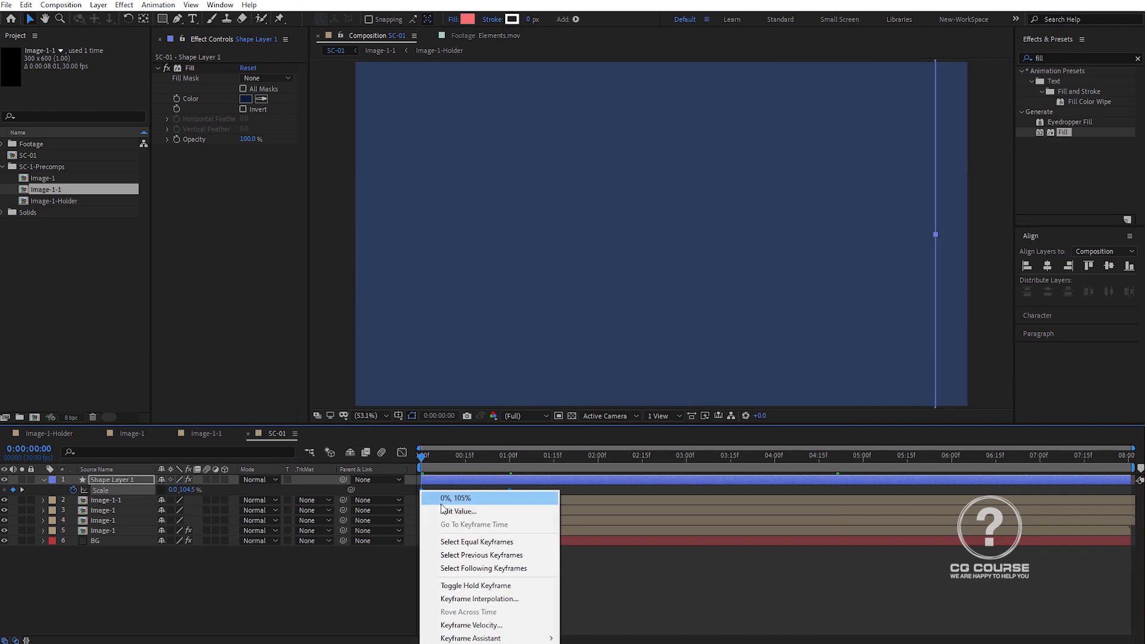
pyautogui.moveTo(473, 621)
pyautogui.click(596, 559)
pyautogui.hotkey('shift', 'F3')
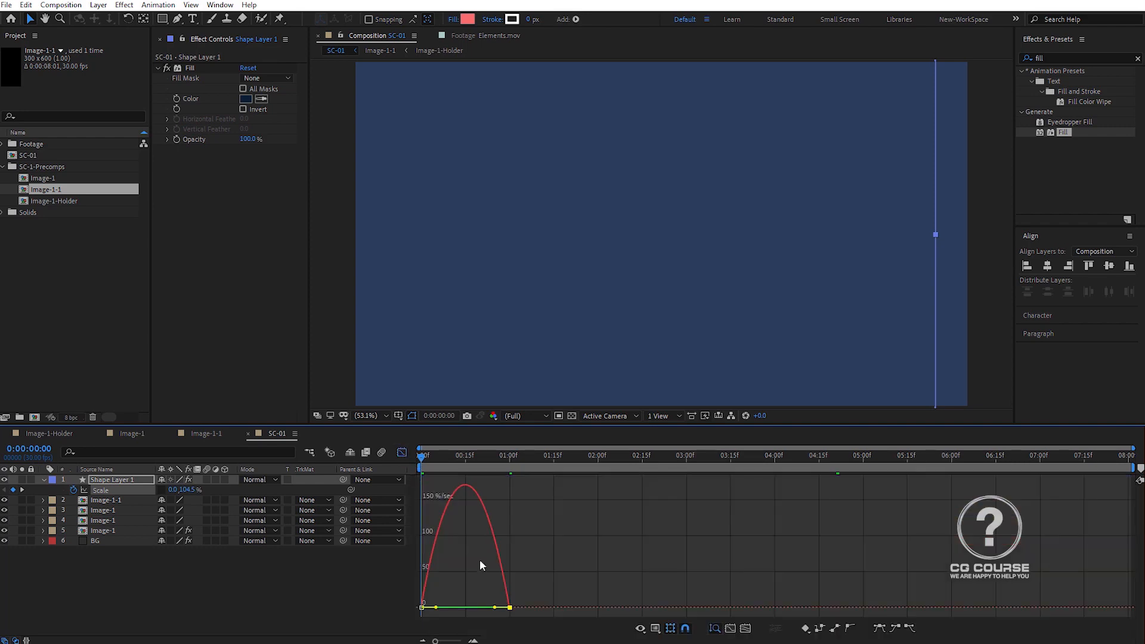
pyautogui.moveTo(495, 607); pyautogui.dragTo(456, 608)
pyautogui.hotkey('shift', 'F3')
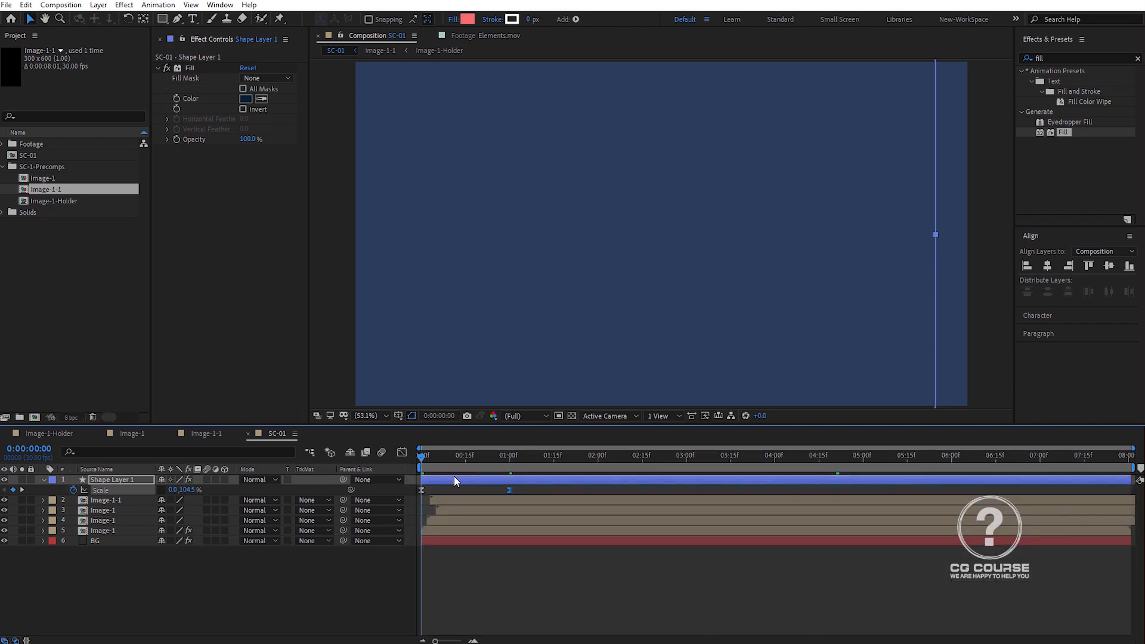
pyautogui.press('space')
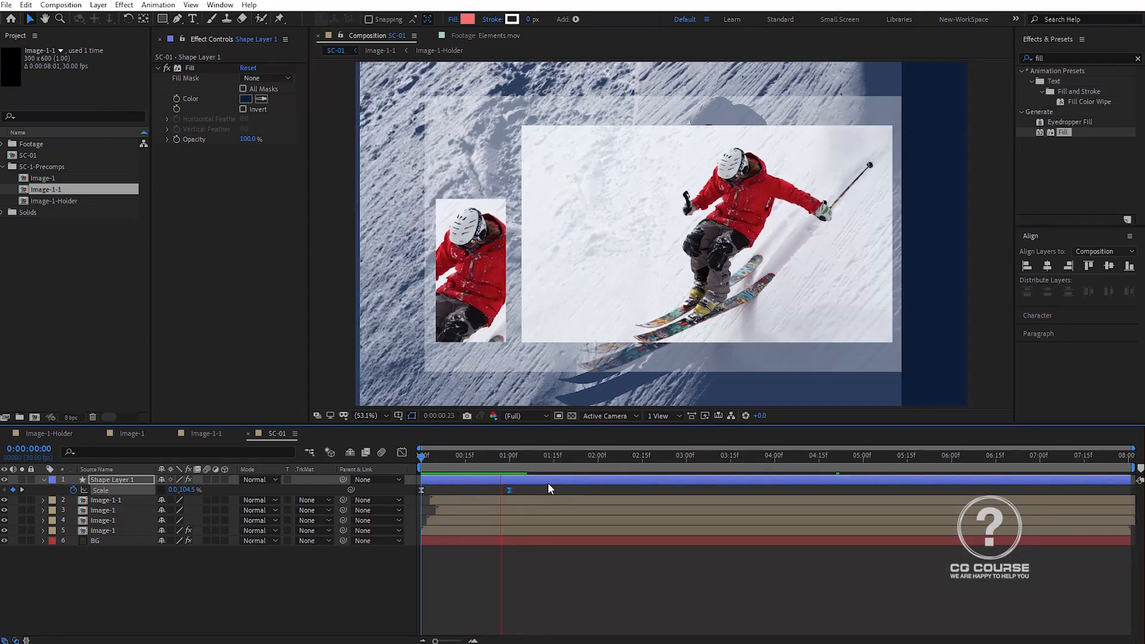
# Add a full-frame rectangle shape layer with no fill and a white 5 px stroke
pyautogui.click(163, 19)
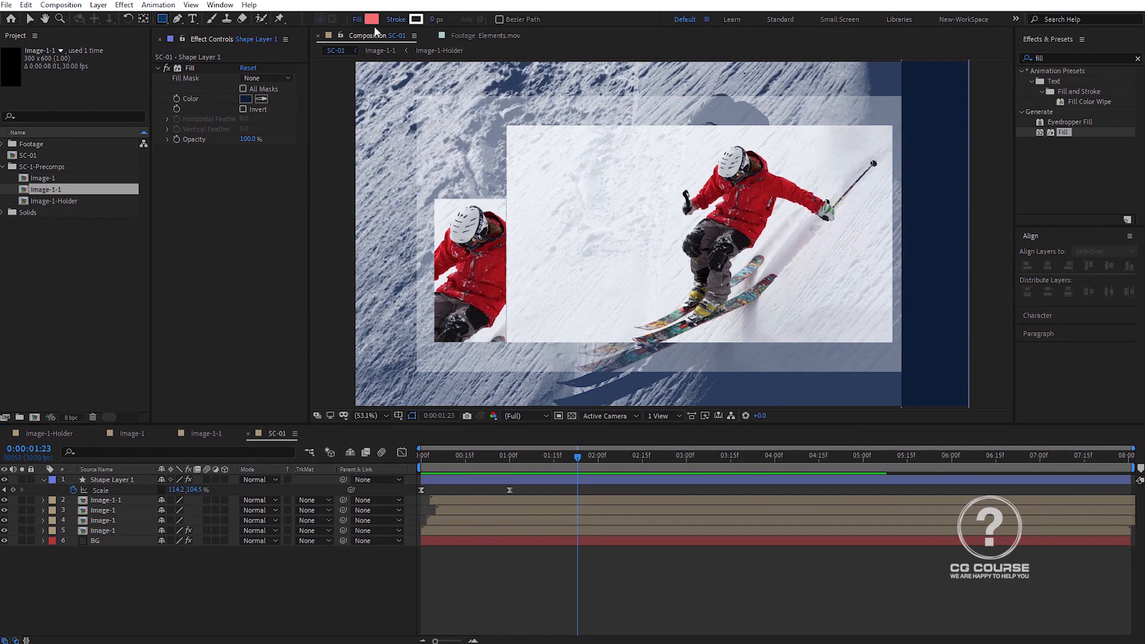
pyautogui.click(356, 19)
pyautogui.click(513, 289)
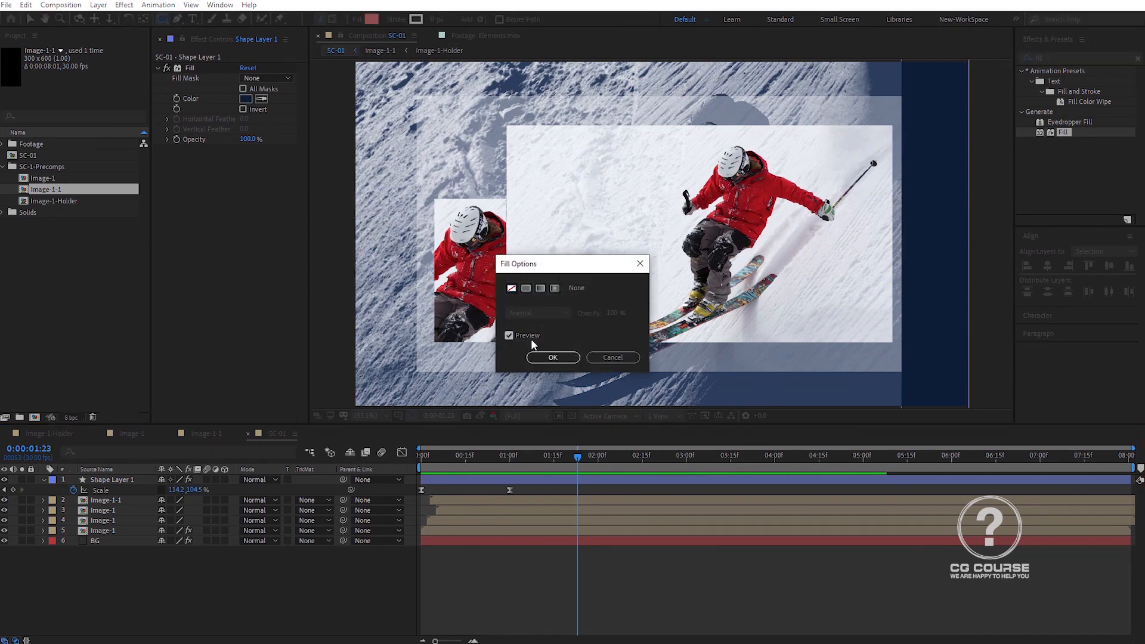
pyautogui.click(544, 358)
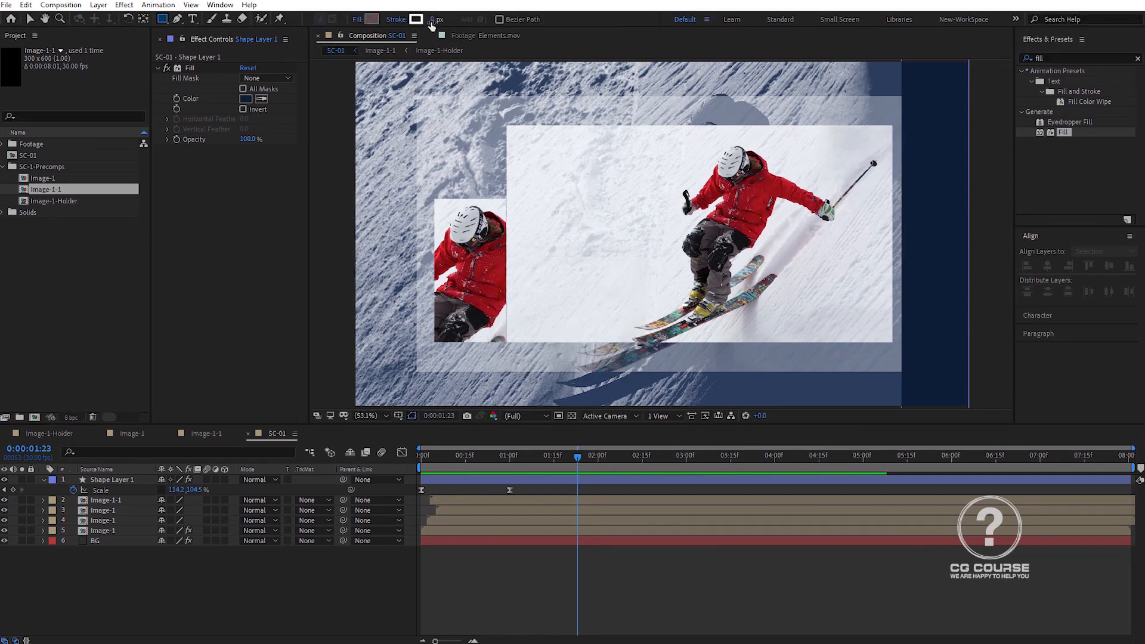
pyautogui.doubleClick(166, 20)
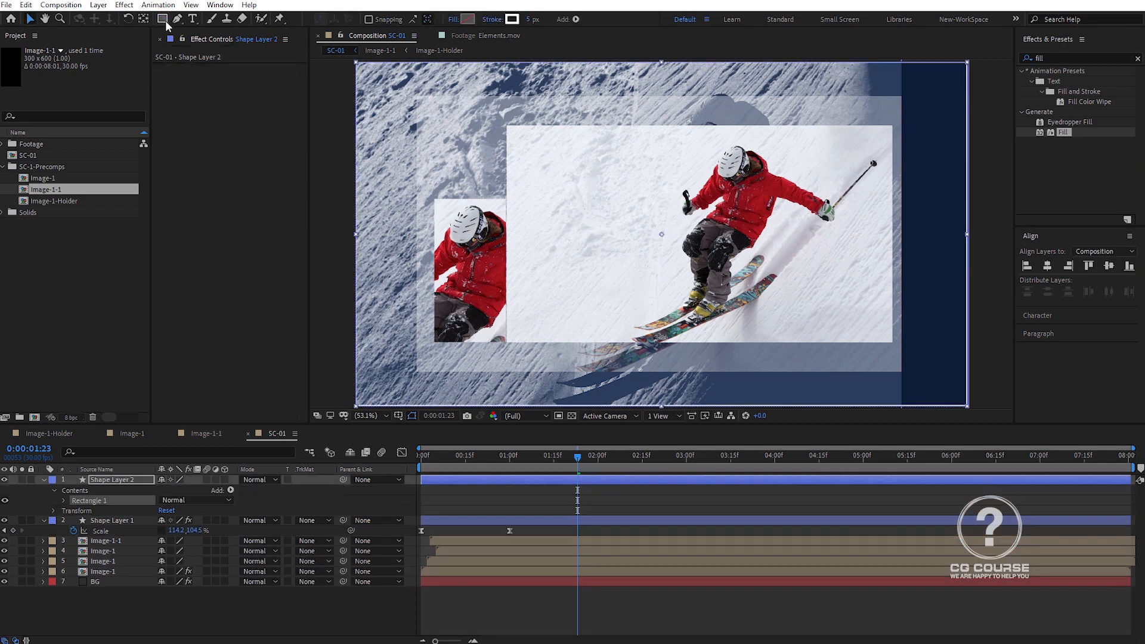
# Reduce the outline rectangle's path size proportionally to 1489.0 by 837.6
pyautogui.click(63, 500)
pyautogui.click(74, 512)
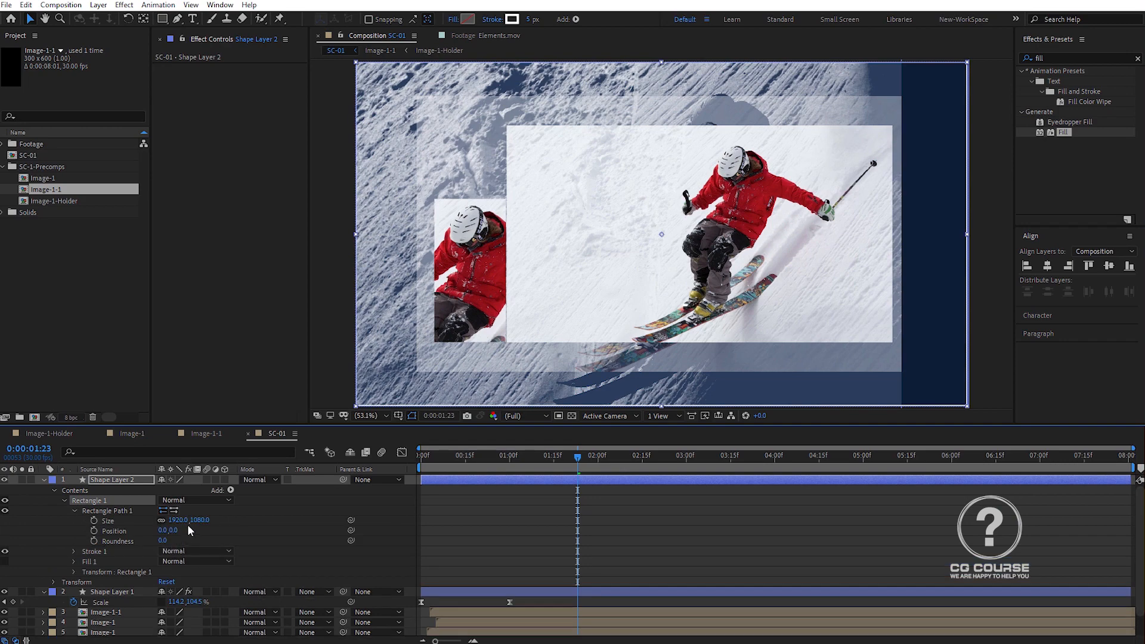
pyautogui.moveTo(185, 523); pyautogui.dragTo(116, 529)
pyautogui.click(258, 536)
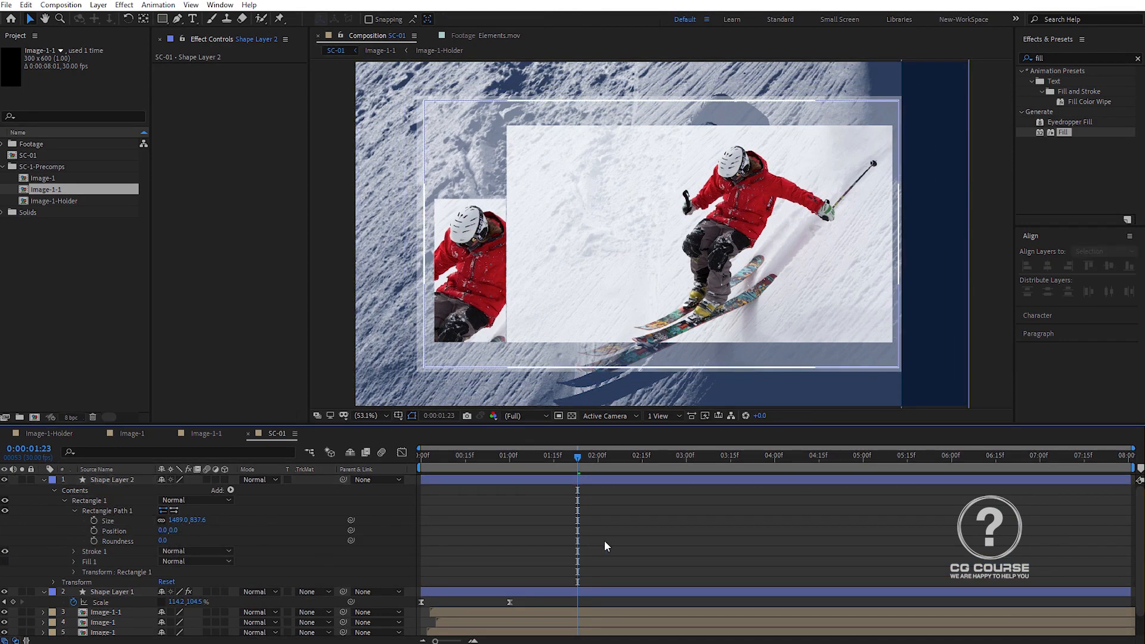
# Apply the Fill effect to the outline rectangle with a dark brown colour and collapse the layer
pyautogui.click(481, 478)
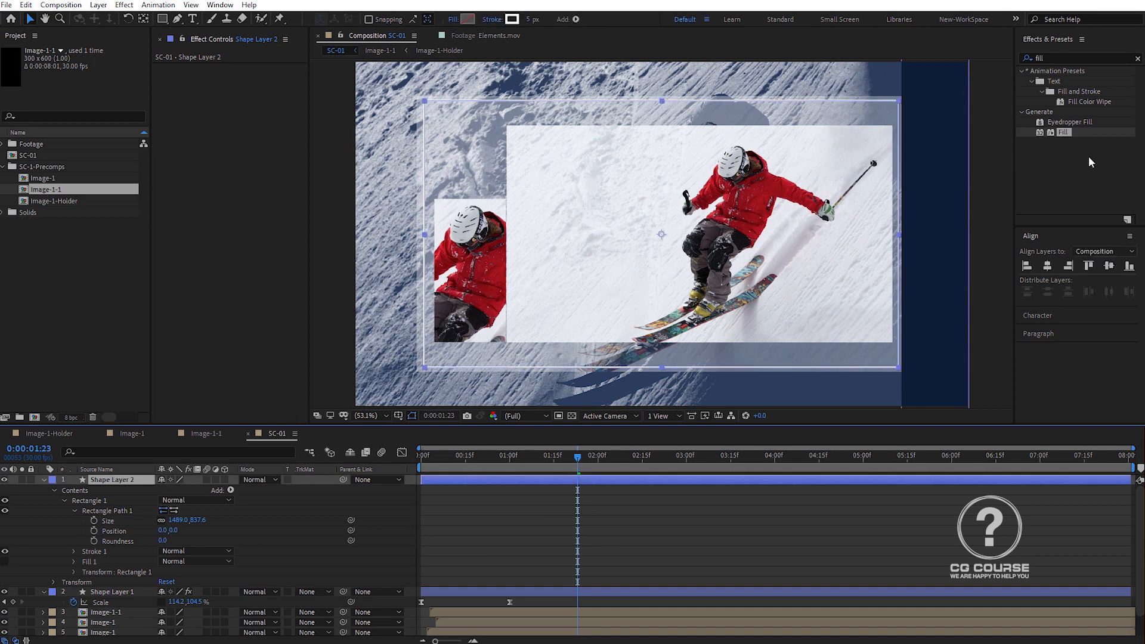
pyautogui.doubleClick(1064, 132)
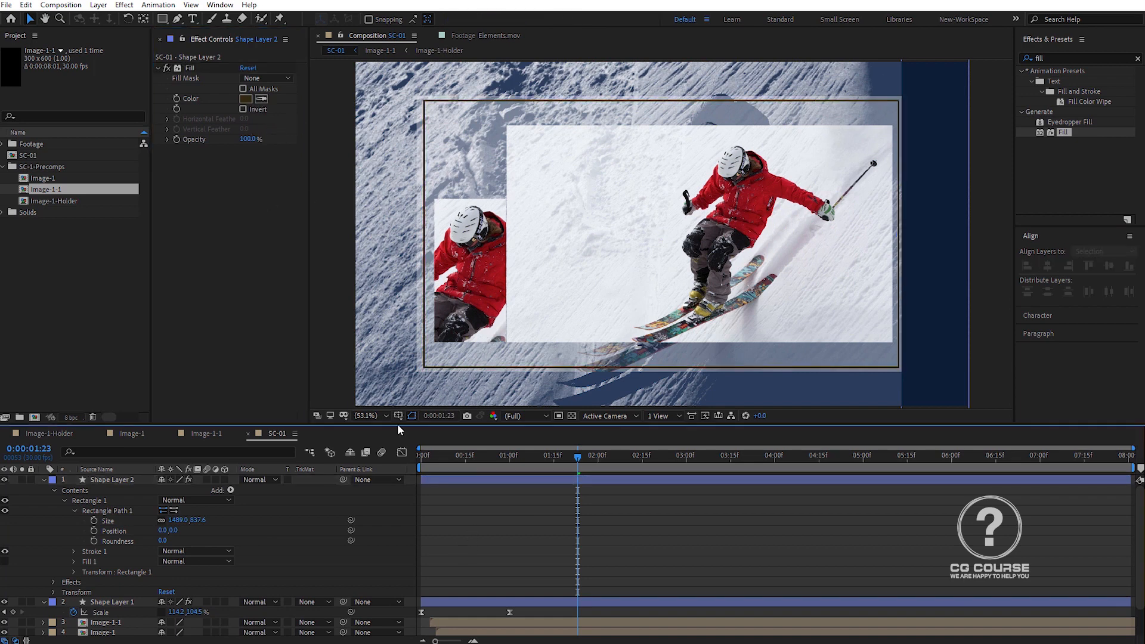
pyautogui.click(43, 480)
# Add Trim Paths to the outline and keyframe End from 0% at 0:00:00:00 to the complete outline at 0:00:07:29
pyautogui.click(103, 481)
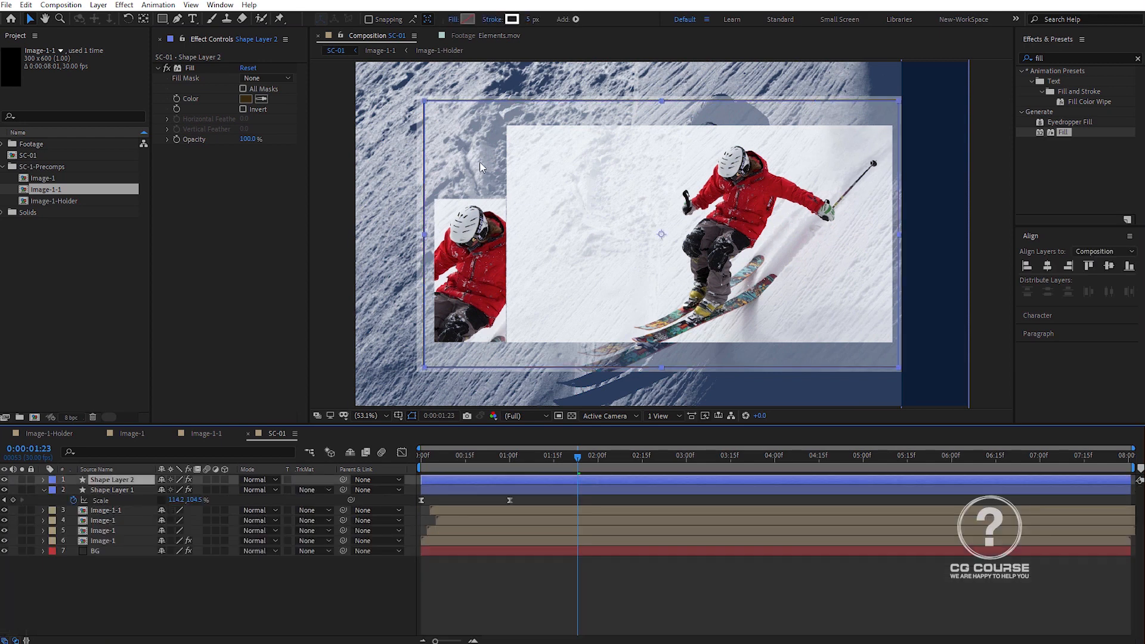
pyautogui.click(576, 19)
pyautogui.click(620, 221)
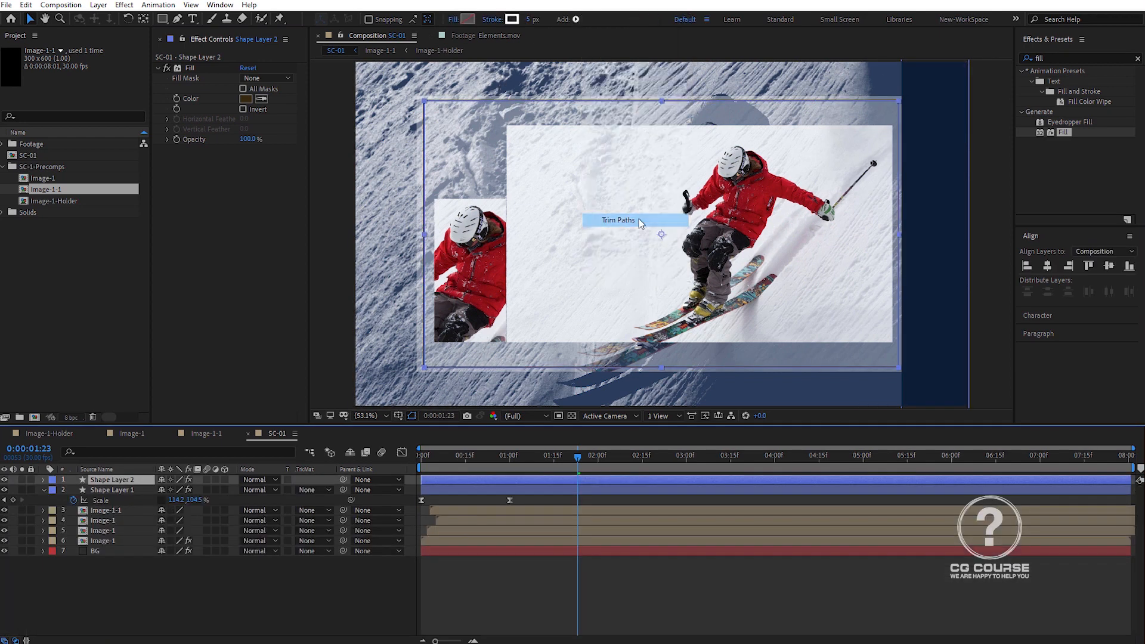
pyautogui.press('Home')
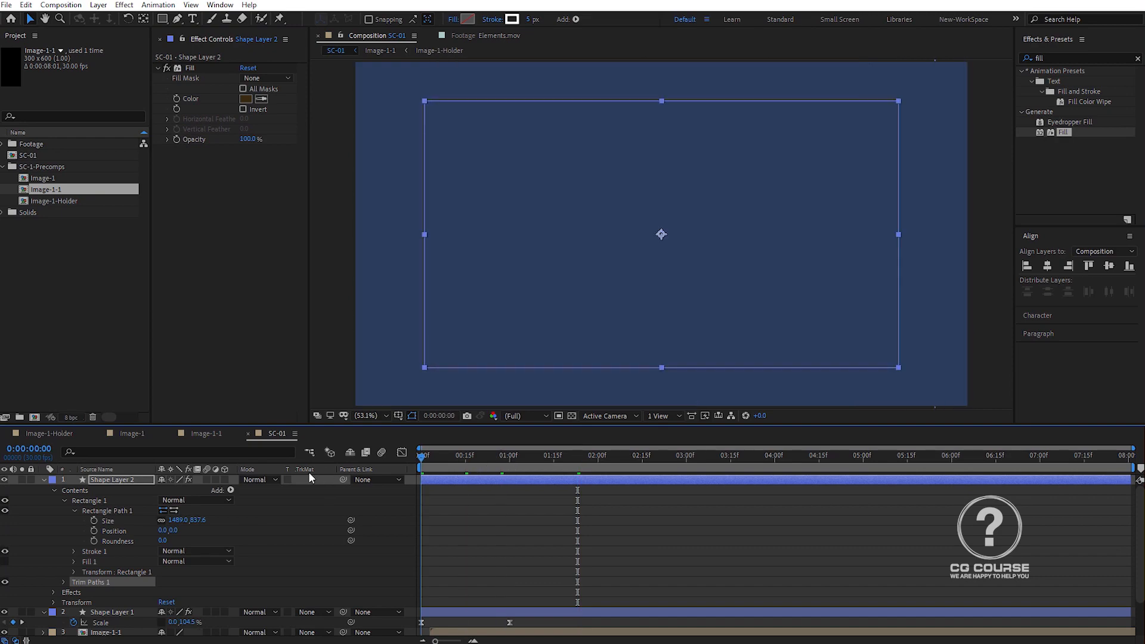
pyautogui.click(64, 582)
pyautogui.moveTo(631, 460); pyautogui.dragTo(1125, 461)
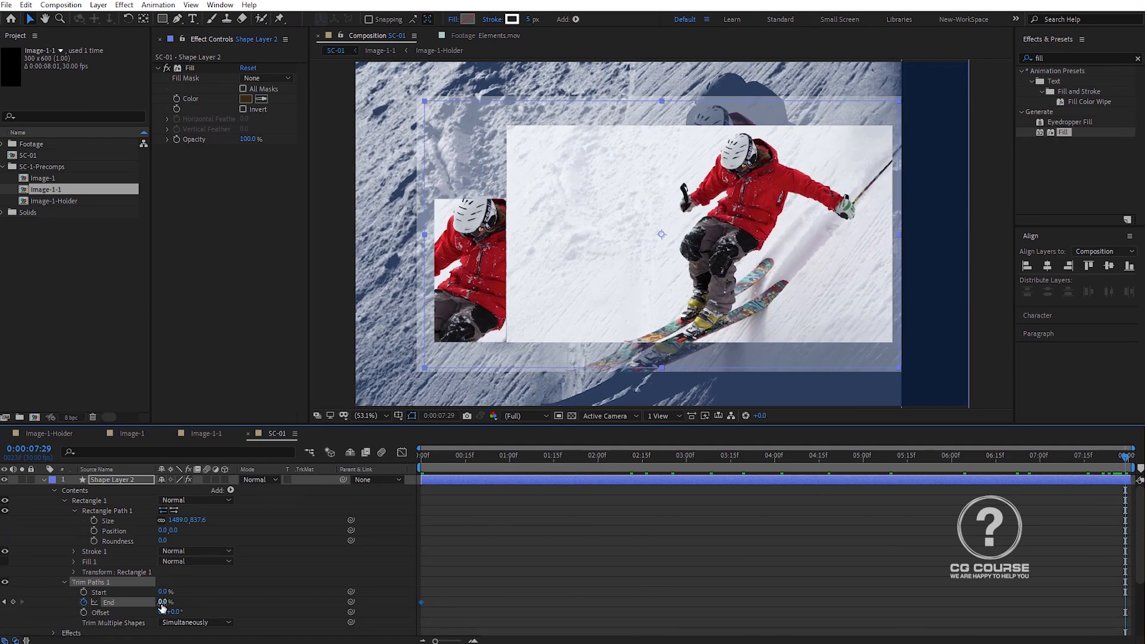
pyautogui.moveTo(163, 602); pyautogui.dragTo(257, 599)
# Preview the outline's draw-on animation, set the Trim Paths Offset to 6°, and show only the layer's keyframed properties
pyautogui.press('Home')
pyautogui.press('space')
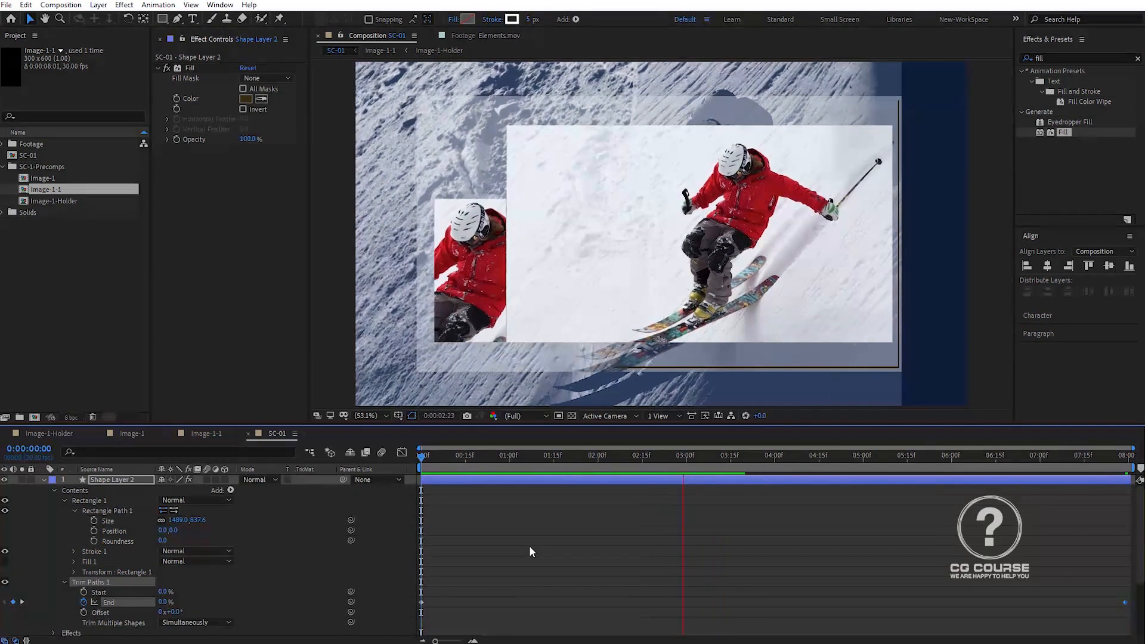
pyautogui.press('space')
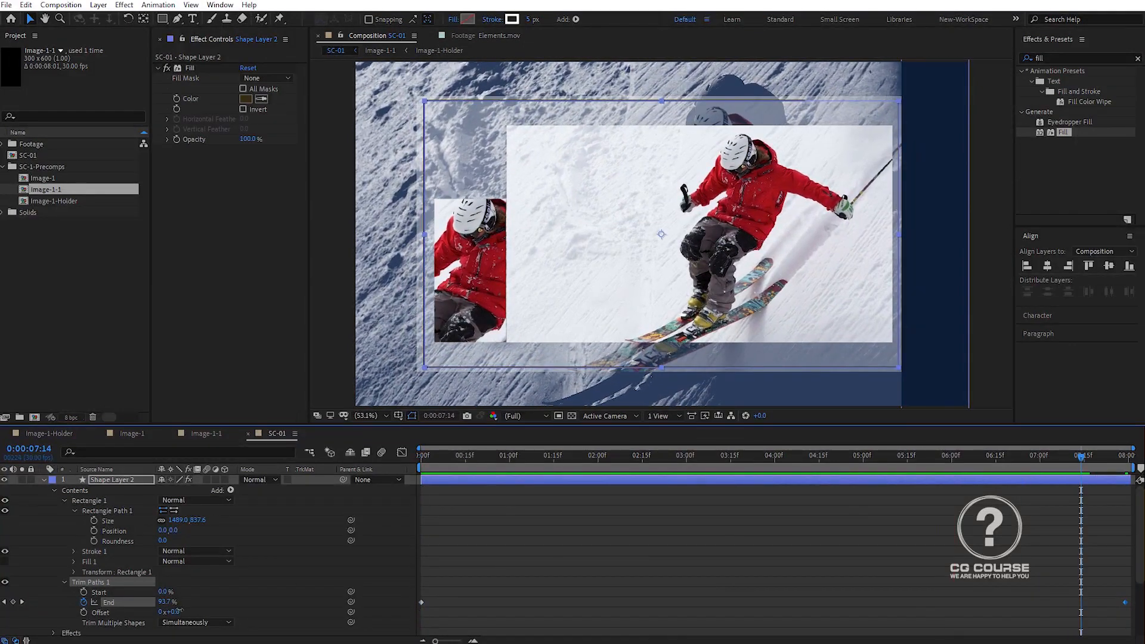
pyautogui.press('Home')
pyautogui.press('space')
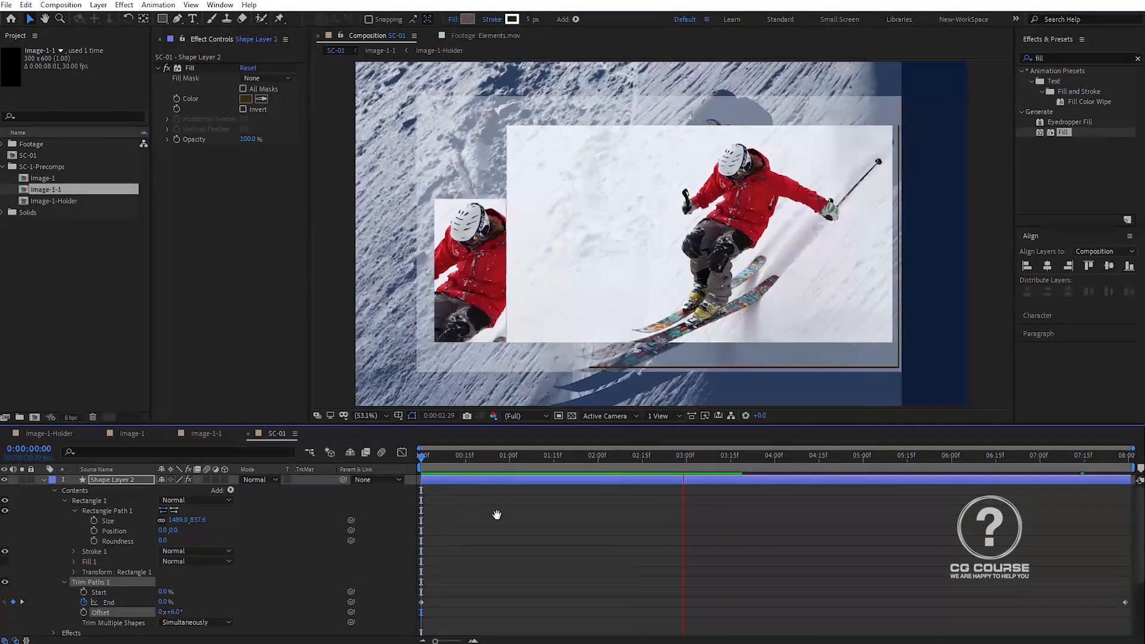
pyautogui.press('space')
pyautogui.press('u')
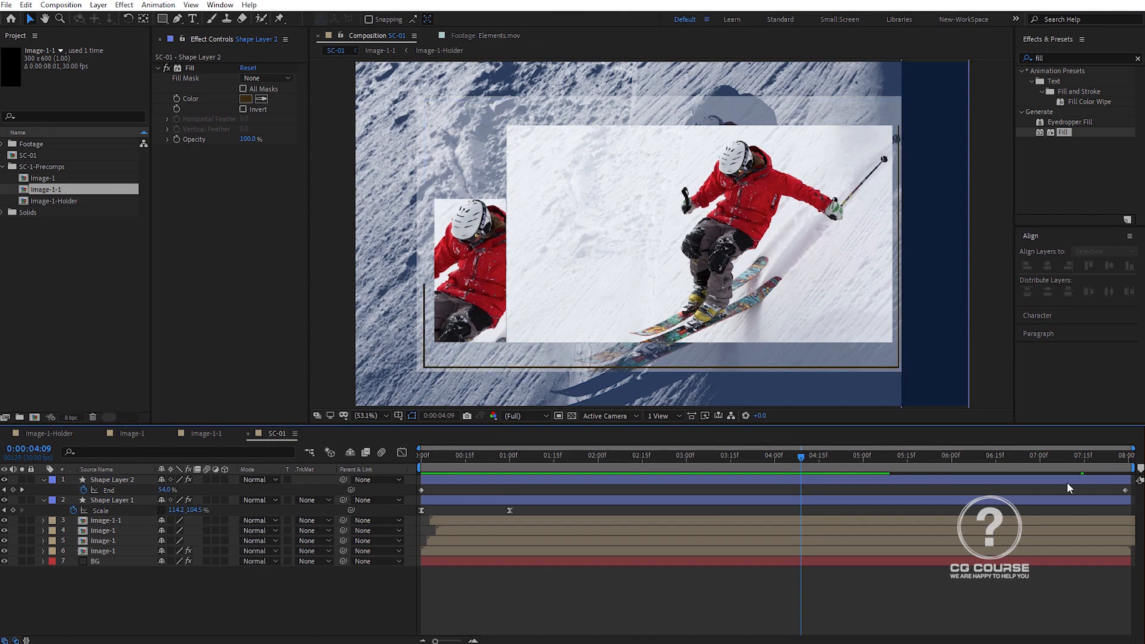
# Duplicate the outline layer and reduce the copy's rectangle path size to 1310.0 by 736.9
pyautogui.click(450, 479)
pyautogui.hotkey('ctrl', 'd')
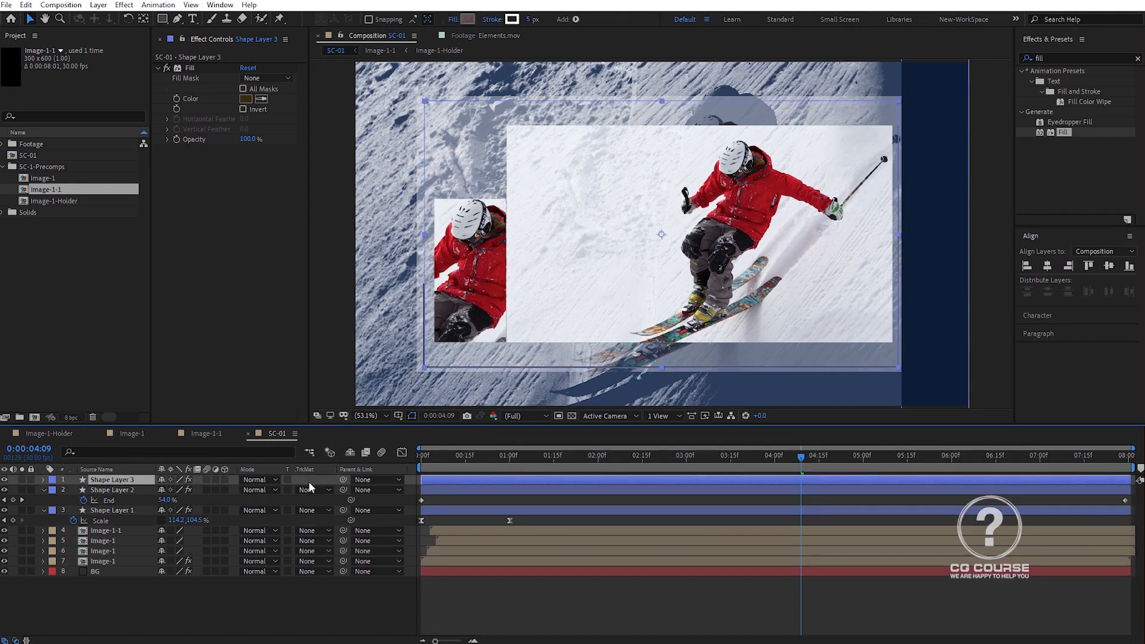
pyautogui.click(43, 480)
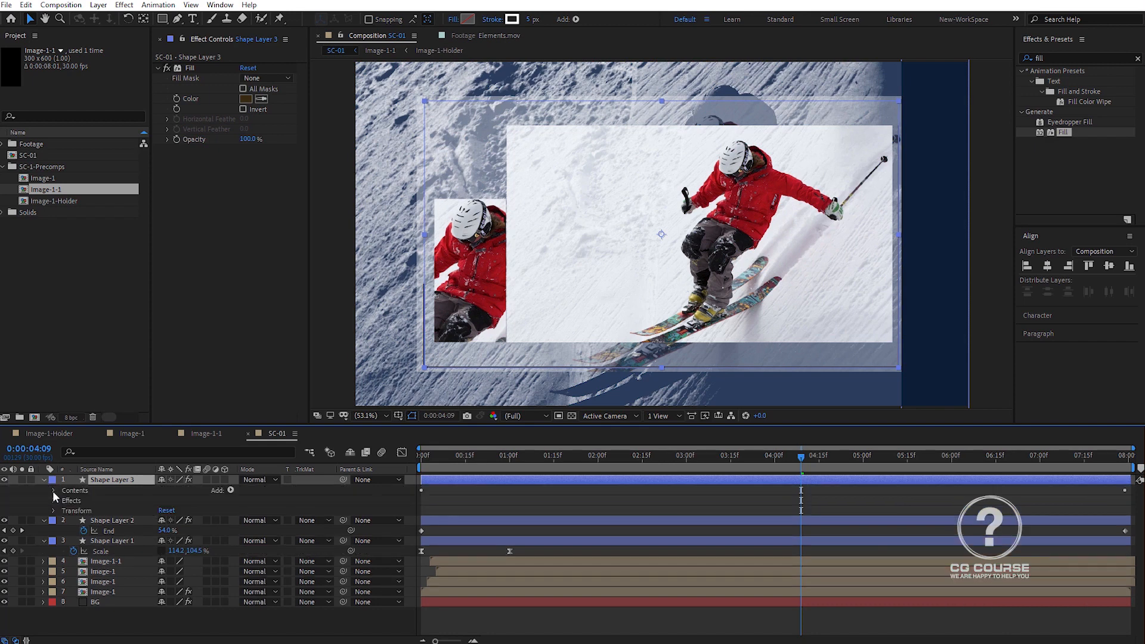
pyautogui.click(54, 490)
pyautogui.click(64, 501)
pyautogui.click(75, 511)
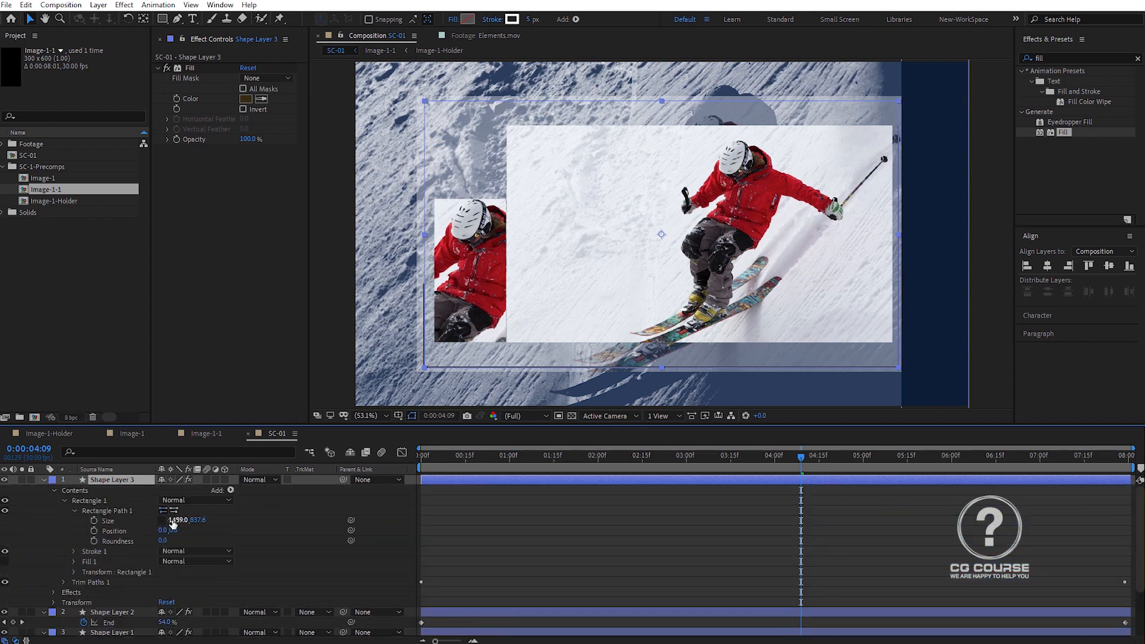
pyautogui.moveTo(171, 521); pyautogui.dragTo(64, 520)
# Move the duplicated outline down and left past the frame's lower edge, and set its stroke width to 10 px
pyautogui.moveTo(662, 235); pyautogui.dragTo(617, 305)
pyautogui.click(517, 523)
pyautogui.click(545, 481)
pyautogui.moveTo(530, 20); pyautogui.dragTo(533, 20)
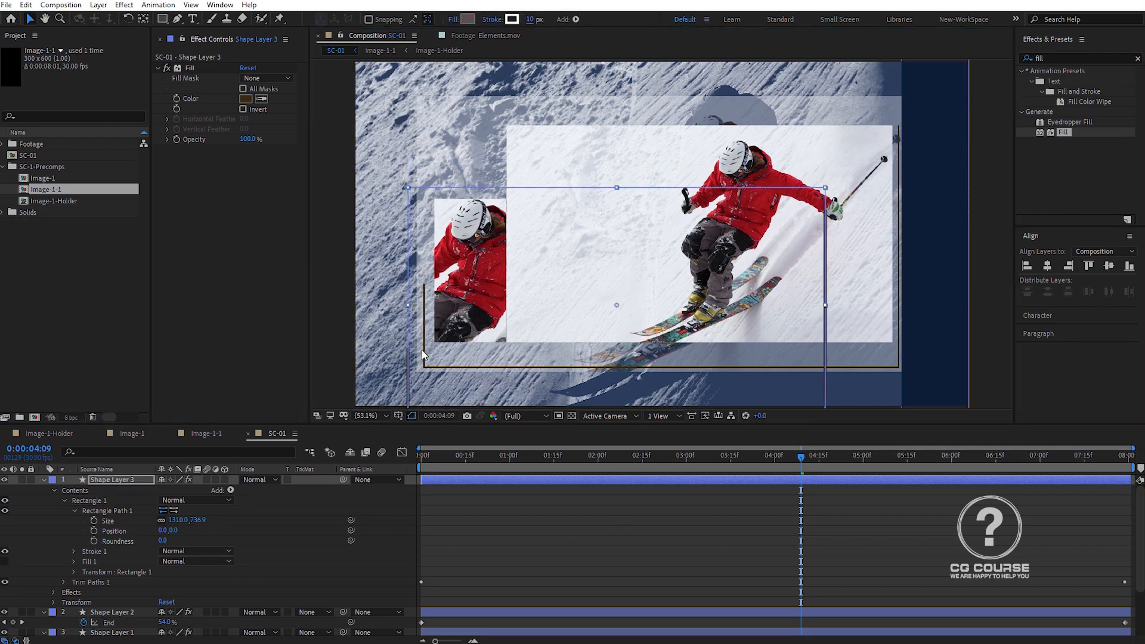
# Set the duplicated outline layer's Opacity to 50%
pyautogui.press('t')
pyautogui.click(167, 490)
pyautogui.write('50')
pyautogui.press('Return')
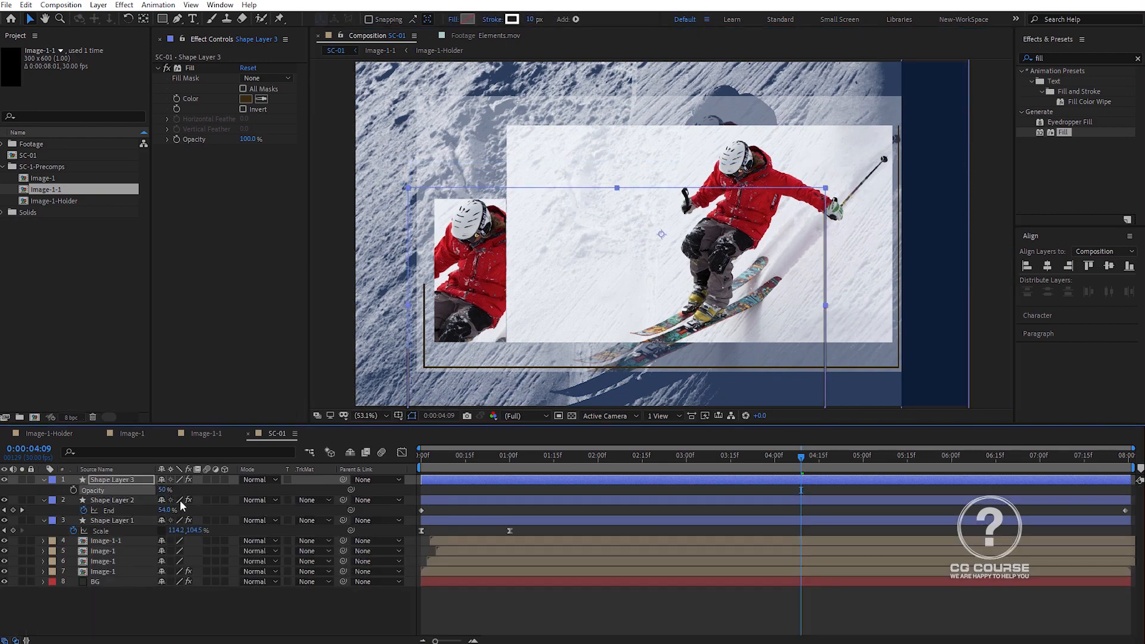
pyautogui.click(315, 607)
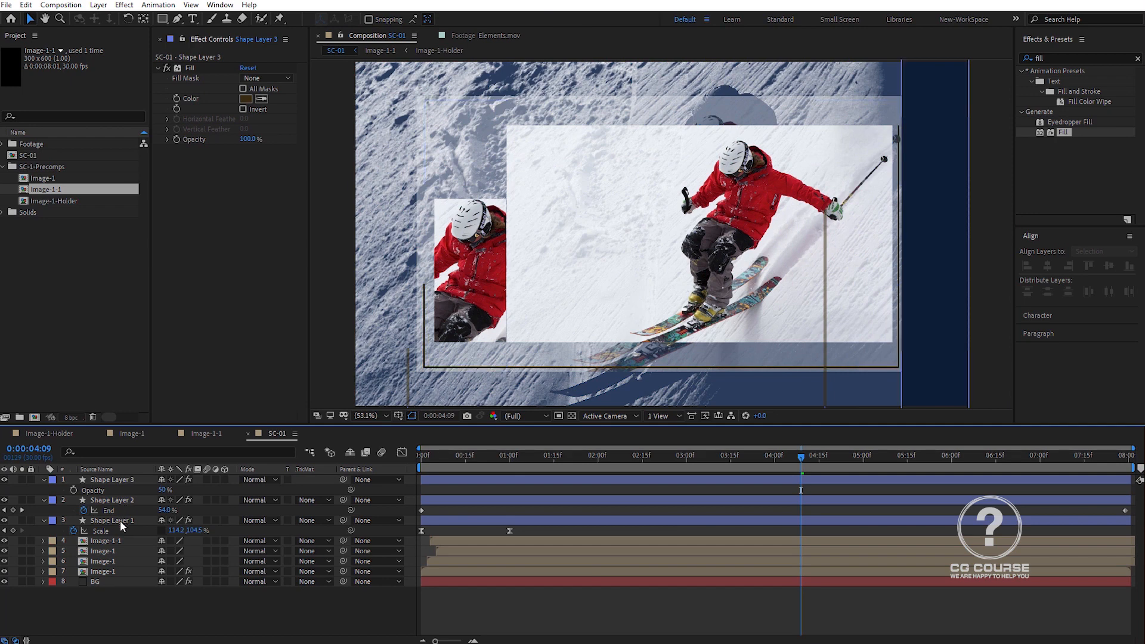
# Move Shape Layer 2 and Shape Layer 3 together to just below the uppermost Image-1 layer
pyautogui.click(120, 501)
pyautogui.click(121, 481)
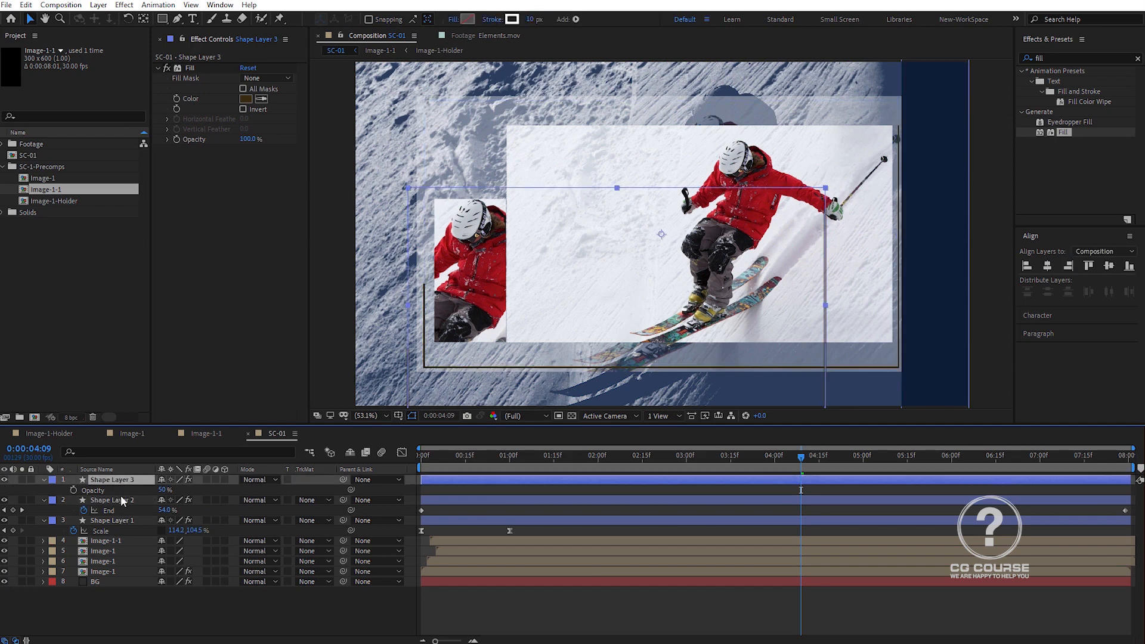
pyautogui.click(121, 498)
pyautogui.keyDown('shift'); pyautogui.click(121, 481); pyautogui.keyUp('shift')
pyautogui.moveTo(121, 503); pyautogui.dragTo(123, 558)
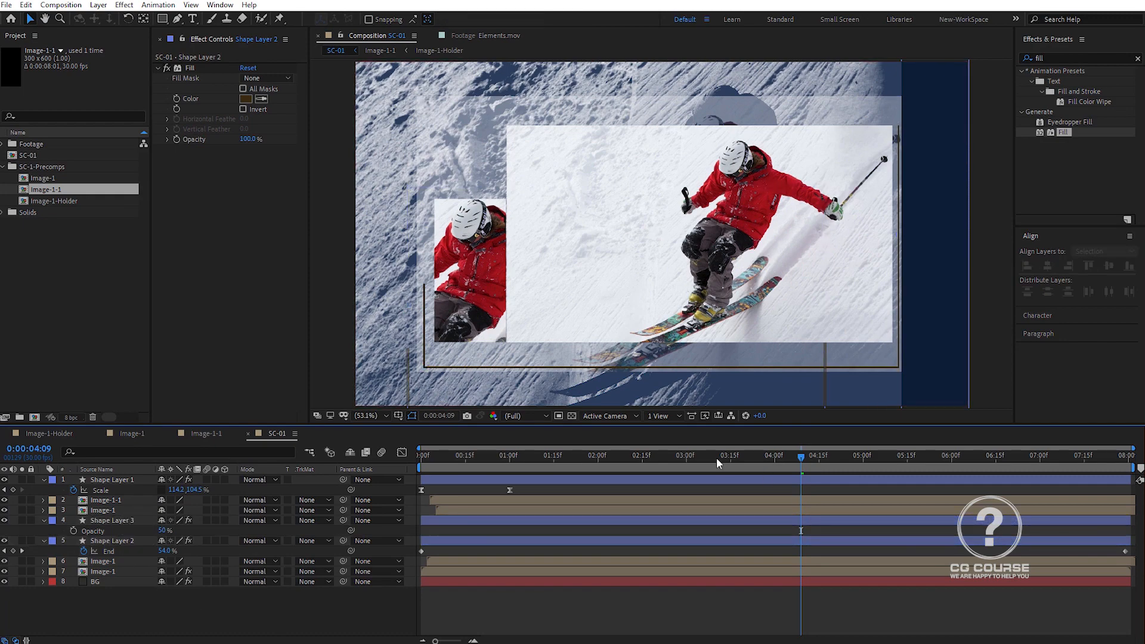
# Delay the start of Shape Layer 3 slightly in the timeline and preview SC-01 from the beginning
pyautogui.press('Home')
pyautogui.press('space')
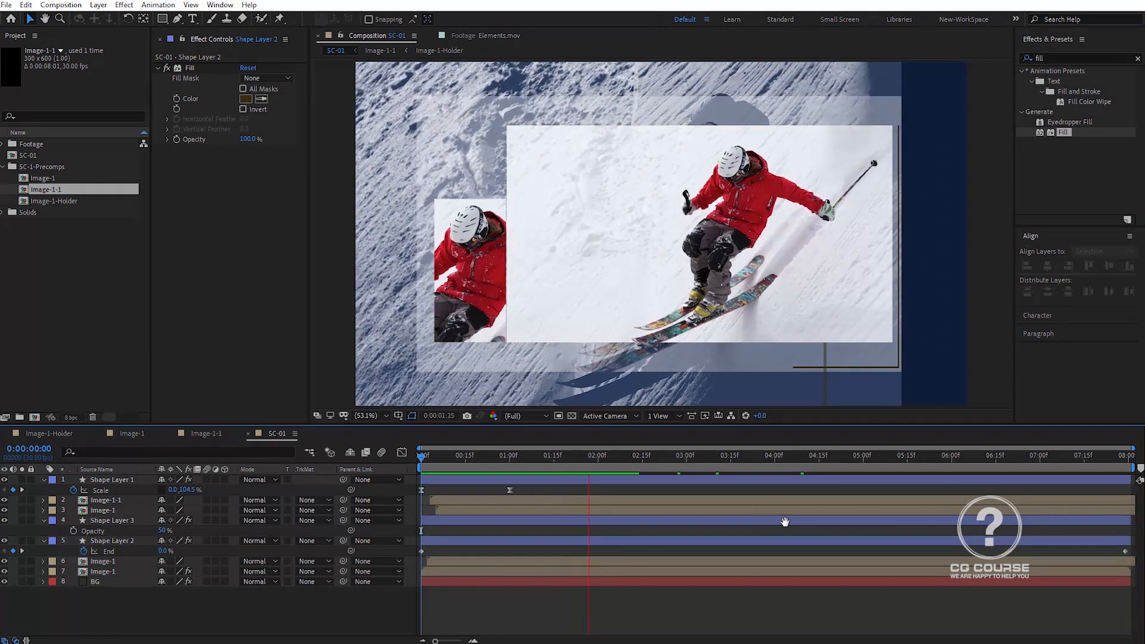
pyautogui.click(446, 523)
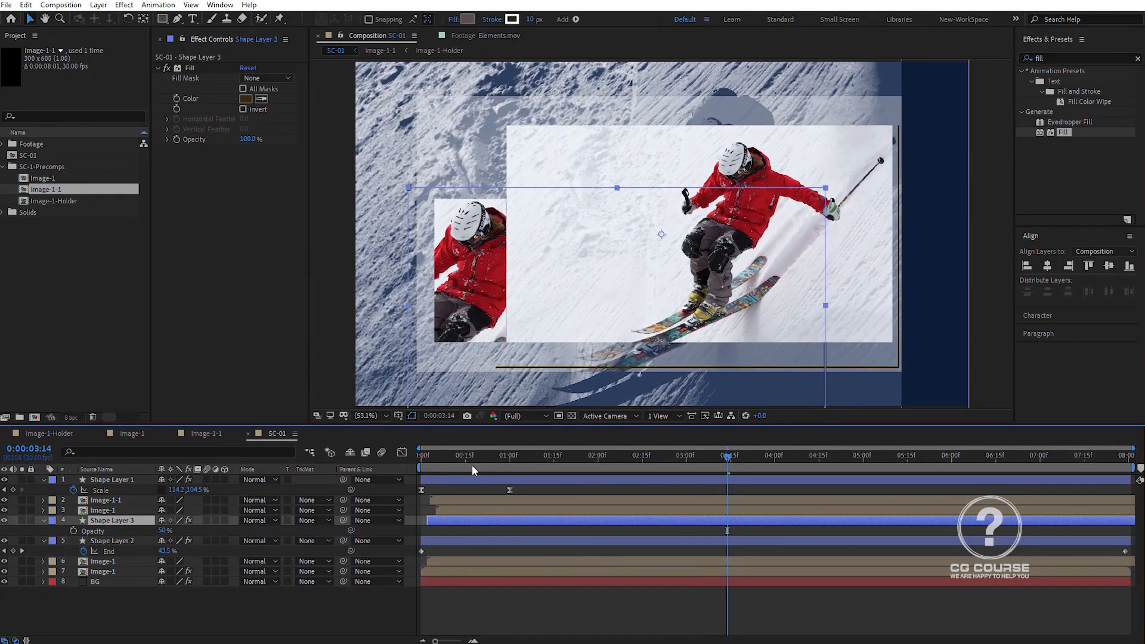
pyautogui.press('Home')
pyautogui.press('space')
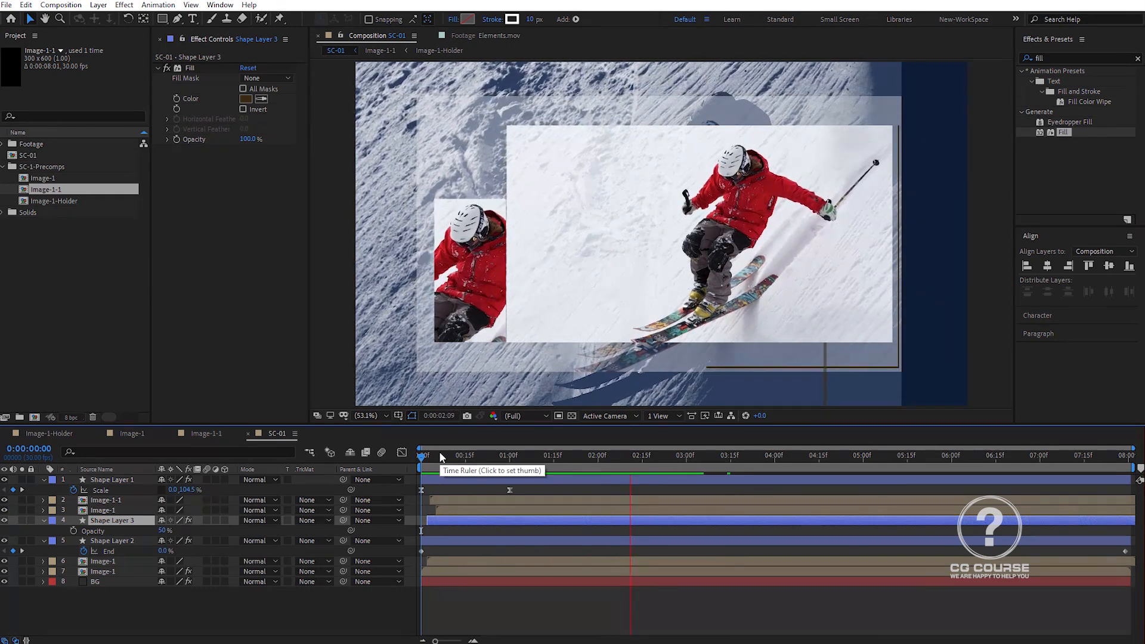
pyautogui.click(320, 614)
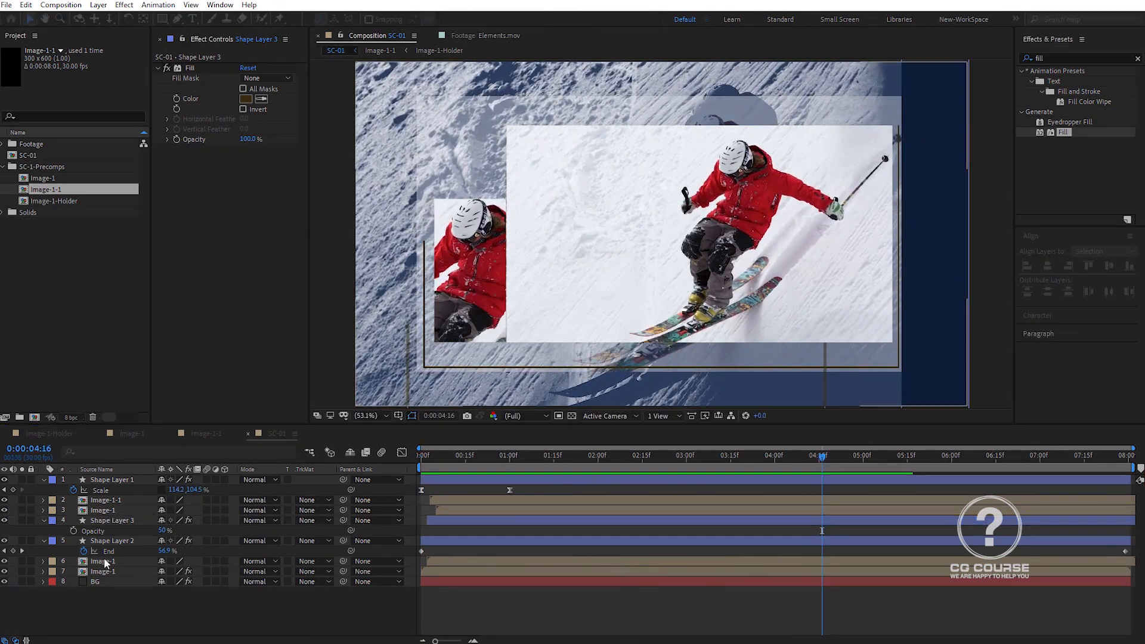
# Collapse the properties of all layers and add an adjustment layer named Zoom
pyautogui.hotkey('ctrl', 'a')
pyautogui.click(44, 540)
pyautogui.rightClick(221, 585)
pyautogui.moveTo(274, 458)
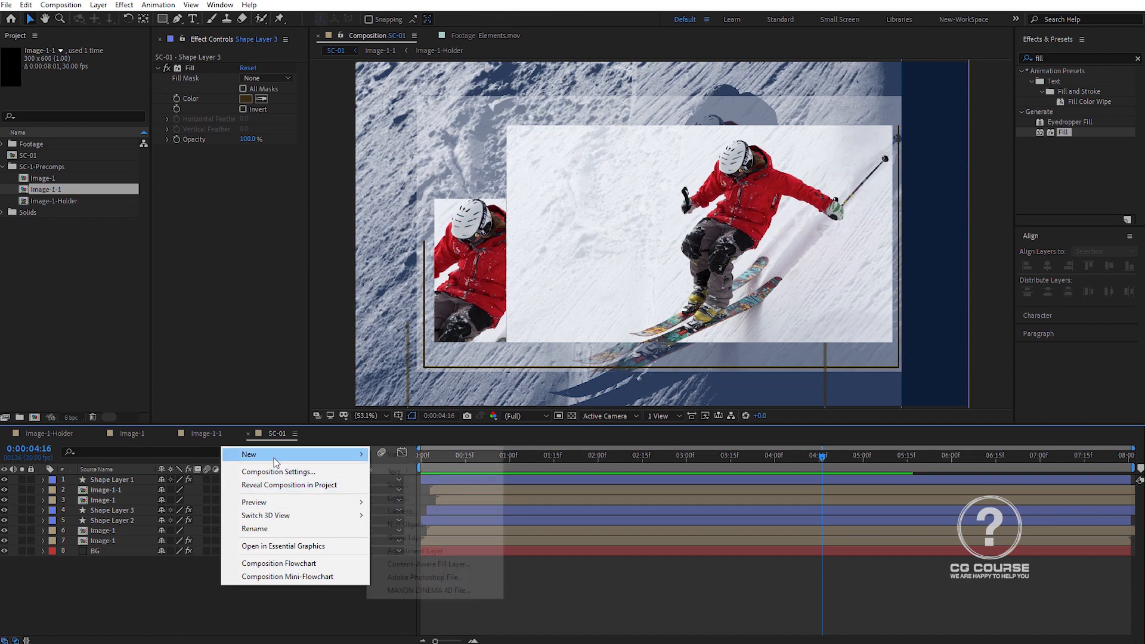
pyautogui.click(452, 552)
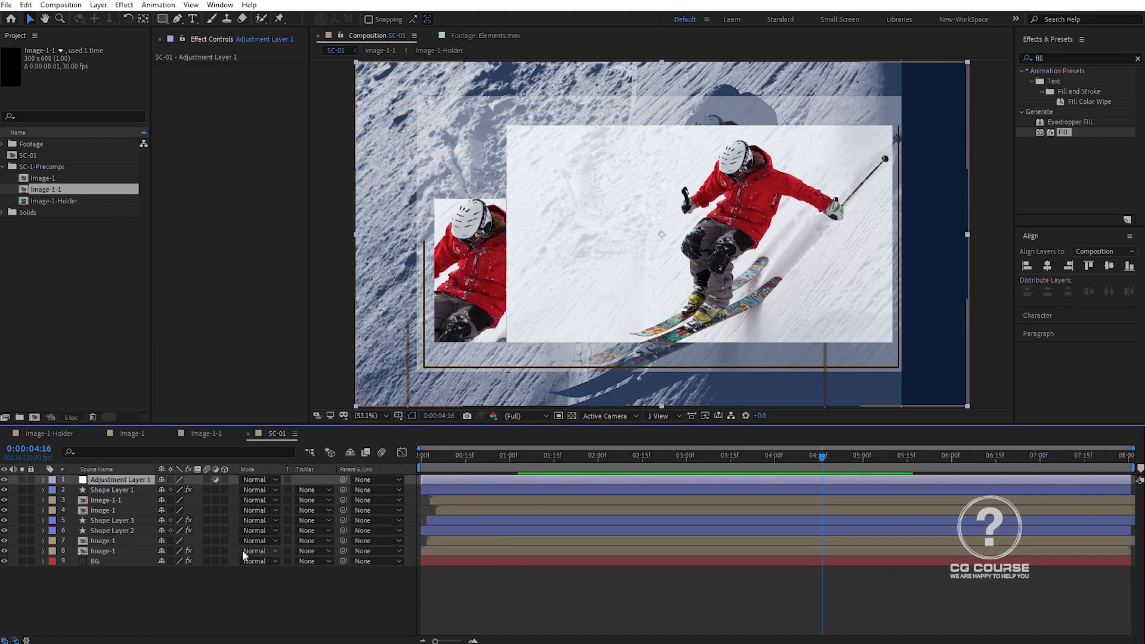
pyautogui.press('Return')
pyautogui.write('Zoom')
pyautogui.press('Return')
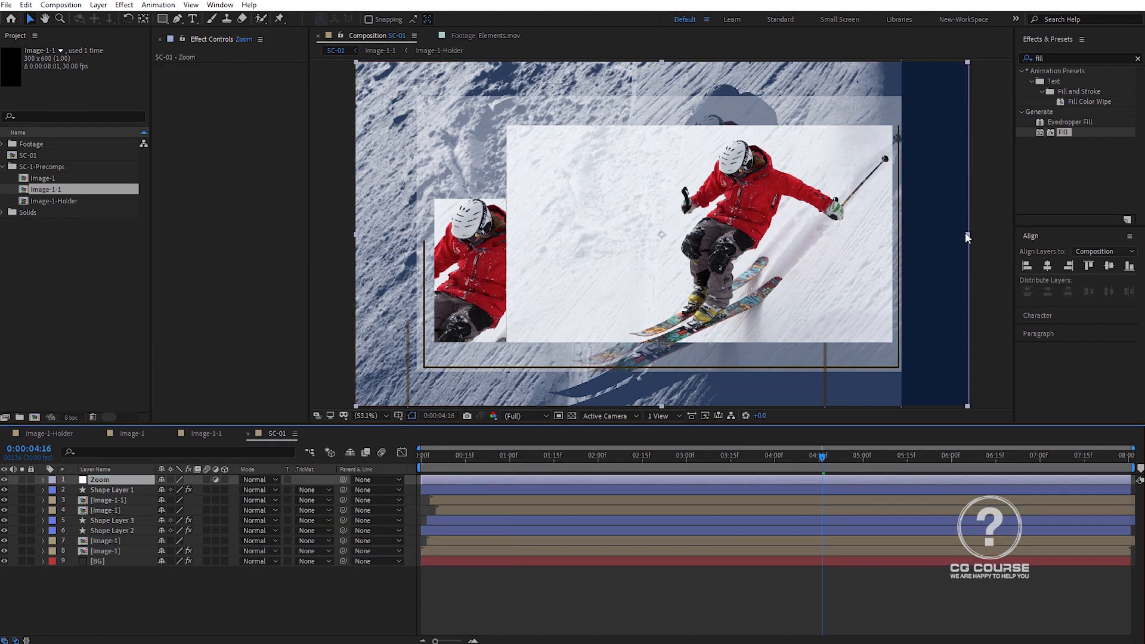
# Narrow the Zoom layer to a centred vertical strip and apply a Transform effect with Scale 110
pyautogui.moveTo(967, 237); pyautogui.dragTo(852, 239)
pyautogui.click(1138, 58)
pyautogui.write('tran')
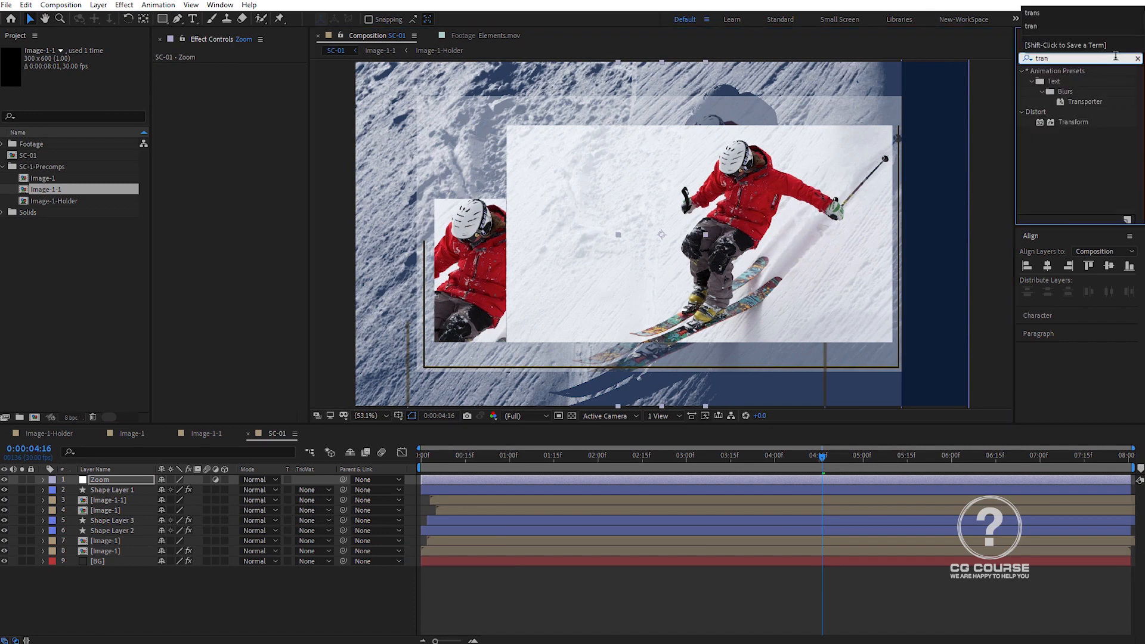
pyautogui.doubleClick(1074, 122)
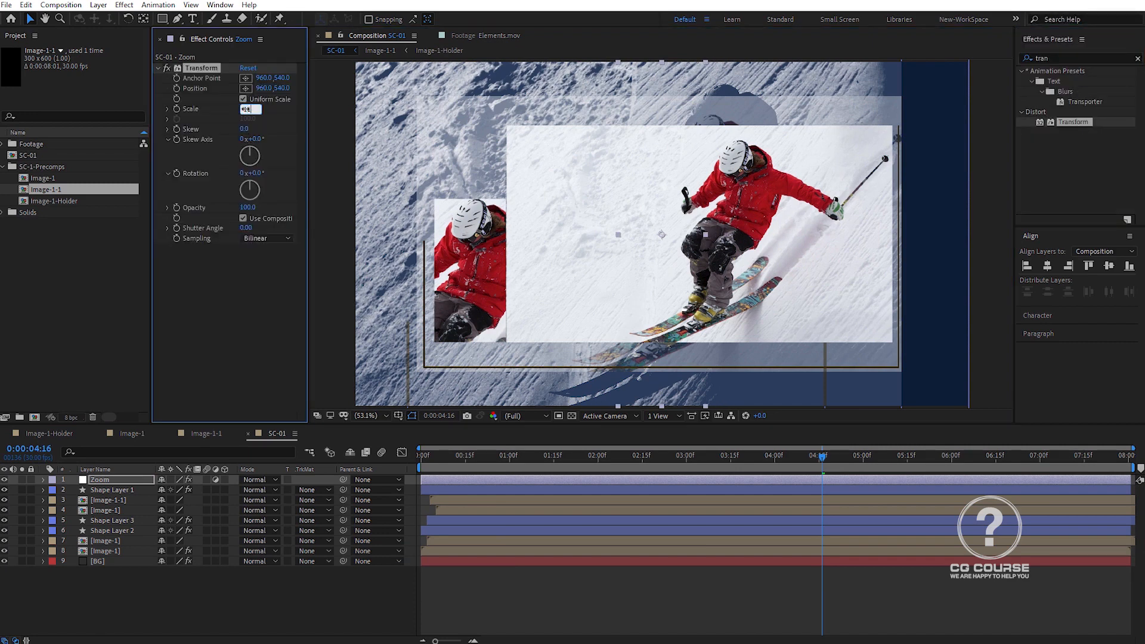
pyautogui.write('110')
pyautogui.press('Return')
# Apply Fast Box Blur to the Zoom layer with a Blur Radius of 5
pyautogui.click(1138, 58)
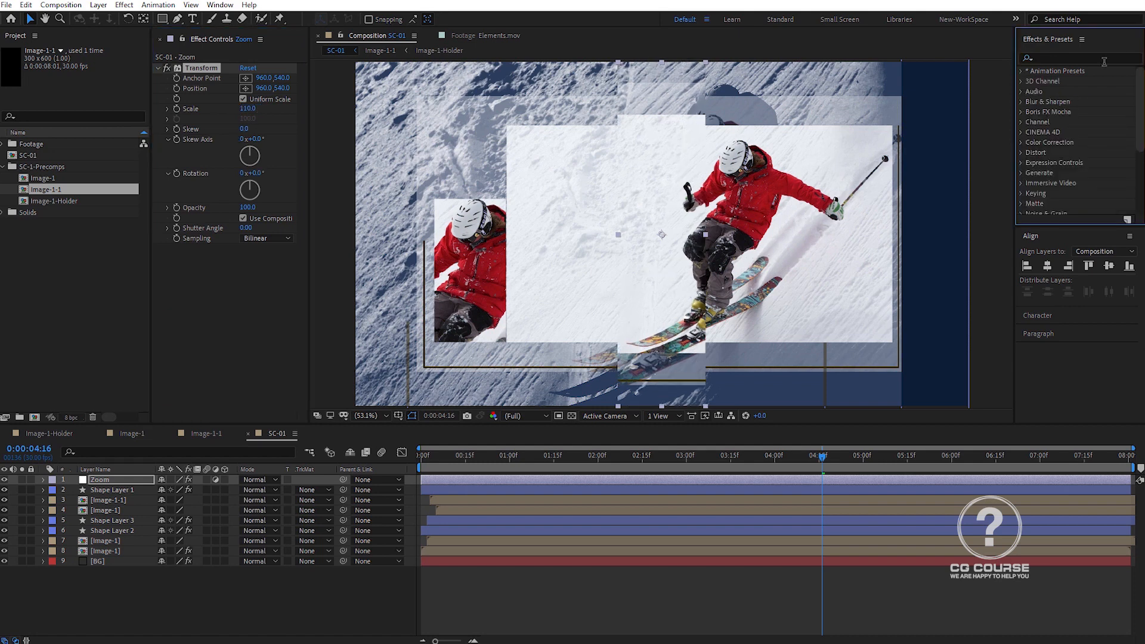
pyautogui.write('fas')
pyautogui.moveTo(1078, 132); pyautogui.dragTo(296, 241)
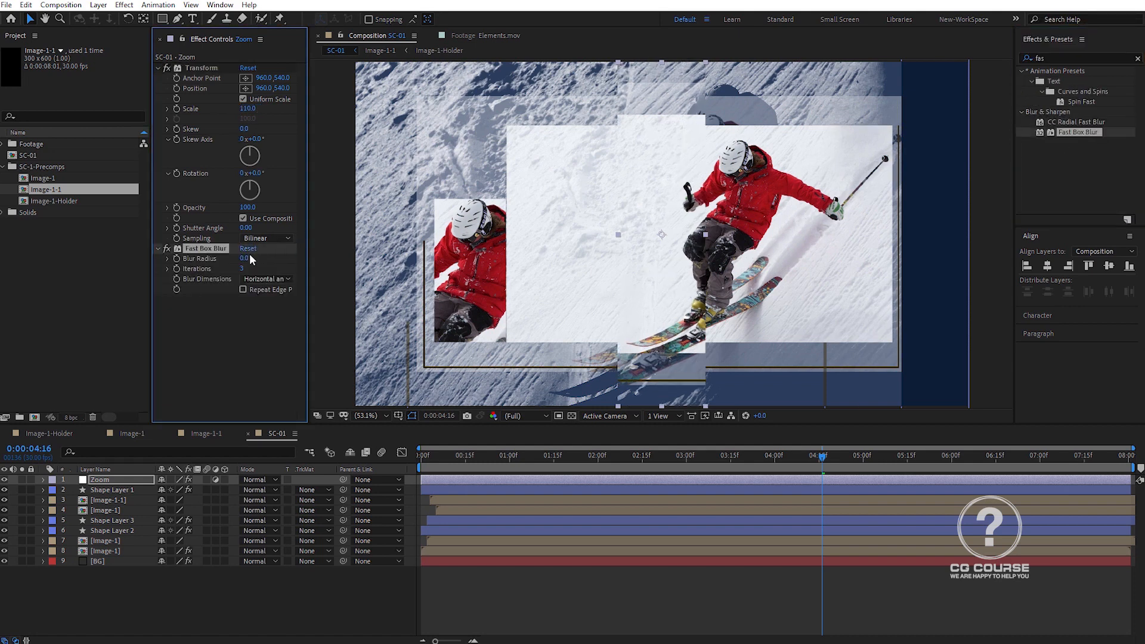
pyautogui.press('Return')
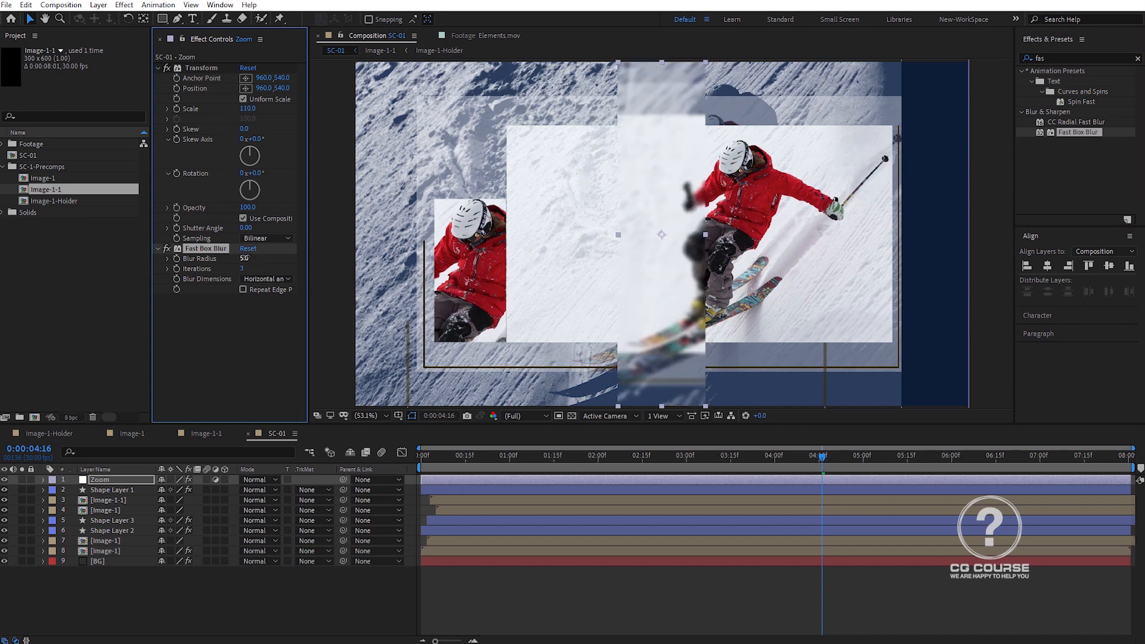
# Keyframe the Zoom strip's Position from about 1616.7, 540 at the start to near the frame's left edge at the end
pyautogui.moveTo(661, 237); pyautogui.dragTo(425, 238)
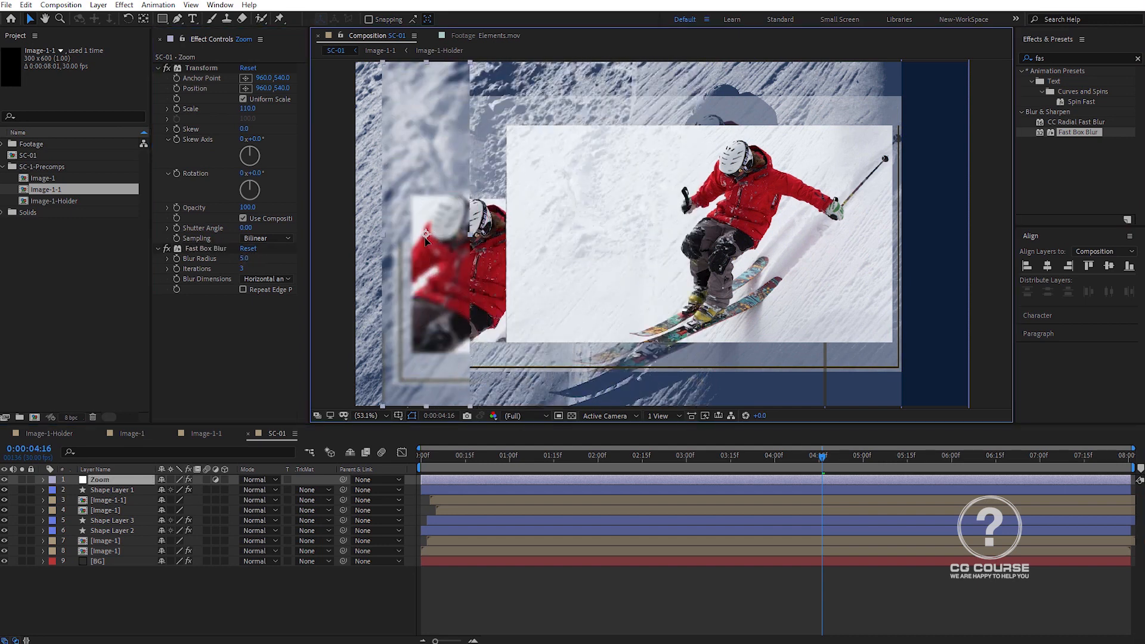
pyautogui.press('Home')
pyautogui.click(117, 478)
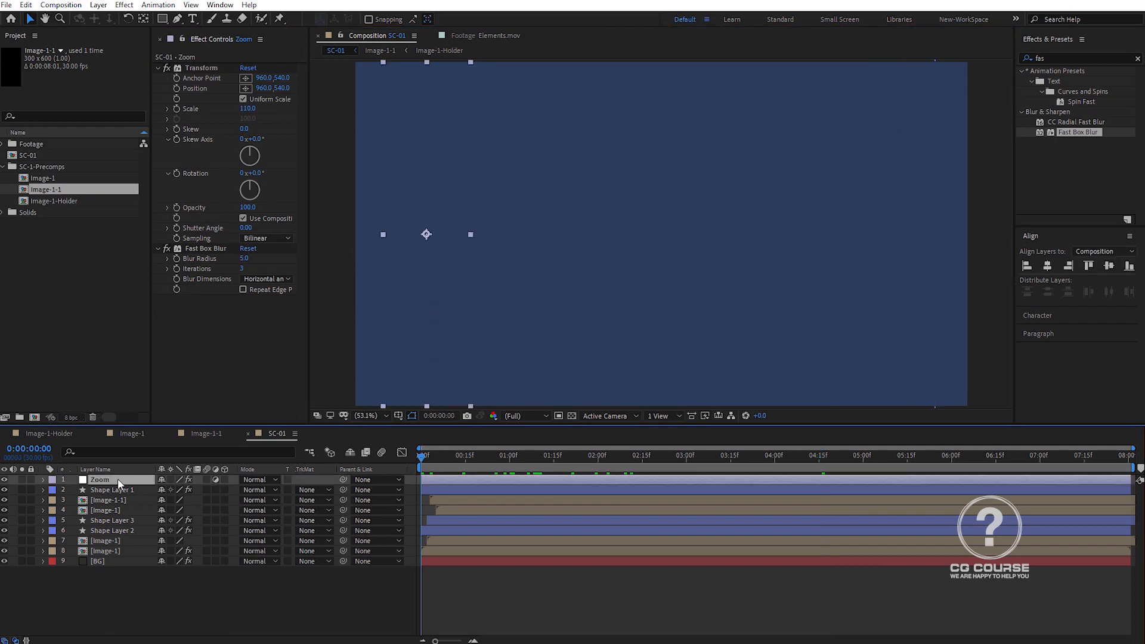
pyautogui.hotkey('alt', 'shift', 'p')
pyautogui.moveTo(420, 490); pyautogui.dragTo(1125, 489)
pyautogui.moveTo(454, 238); pyautogui.dragTo(893, 238)
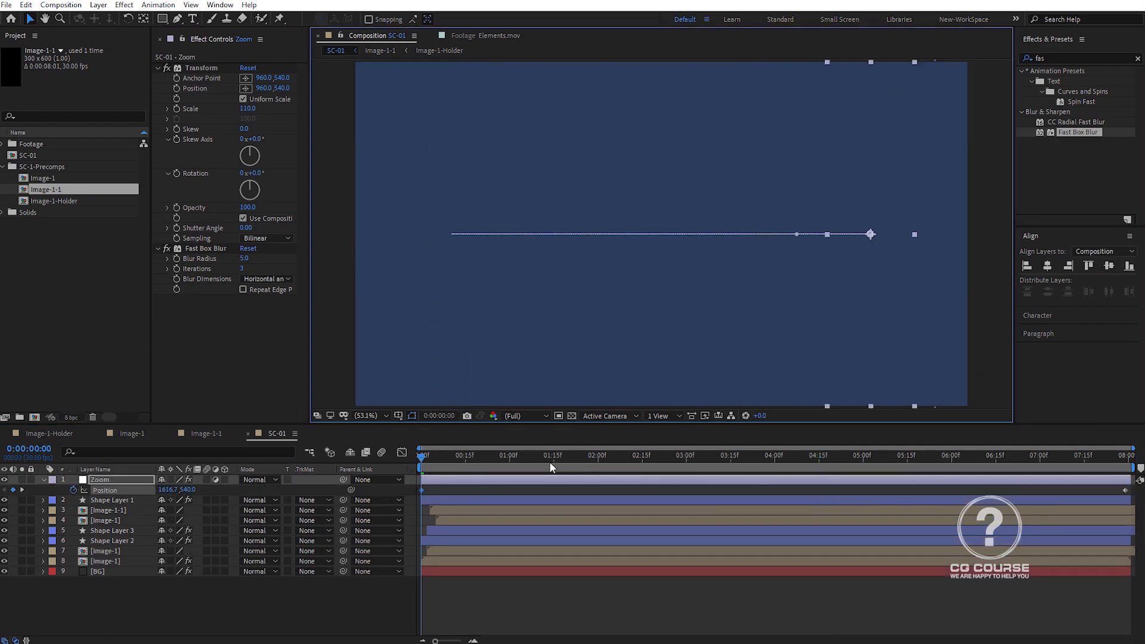
# Preview the strip's travel and move its starting position to about 721, 540
pyautogui.press('space')
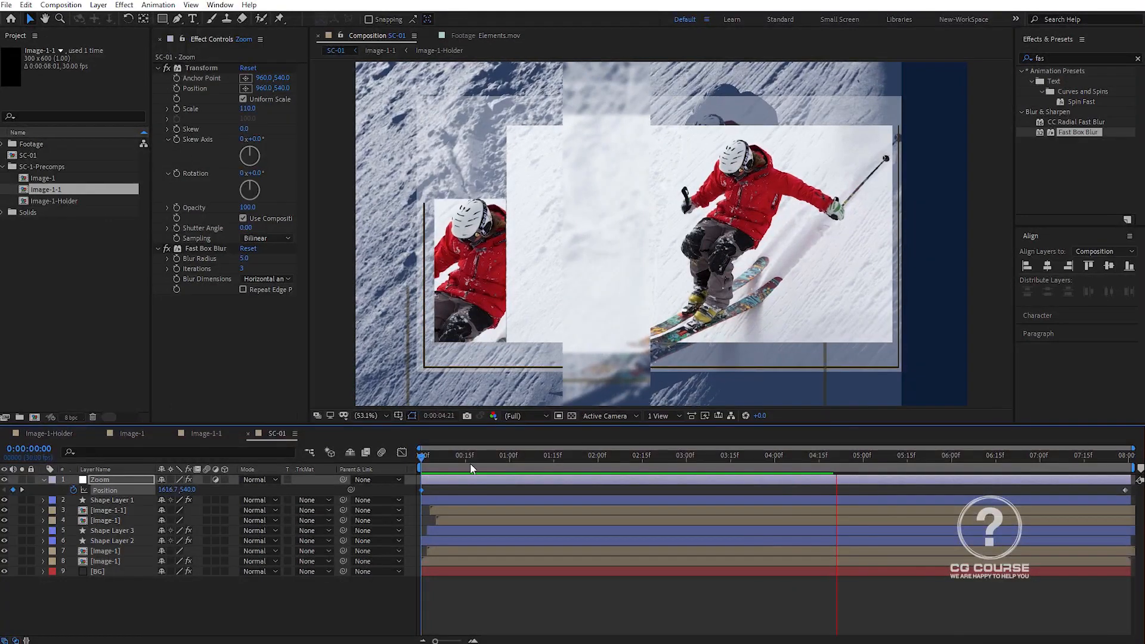
pyautogui.press('space')
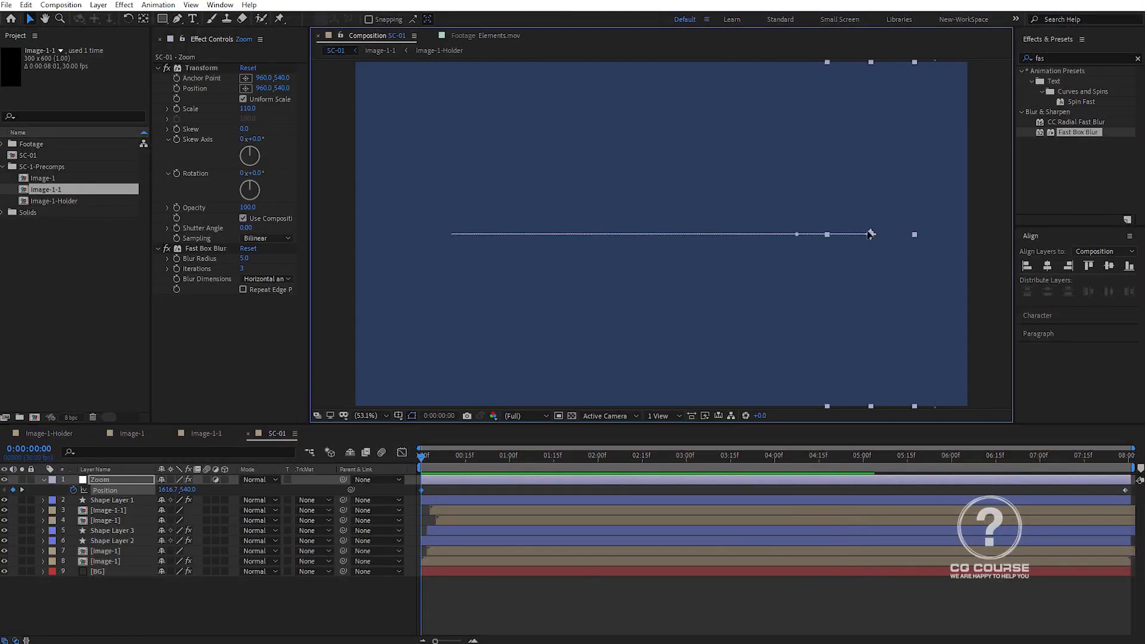
pyautogui.moveTo(869, 238); pyautogui.dragTo(585, 238)
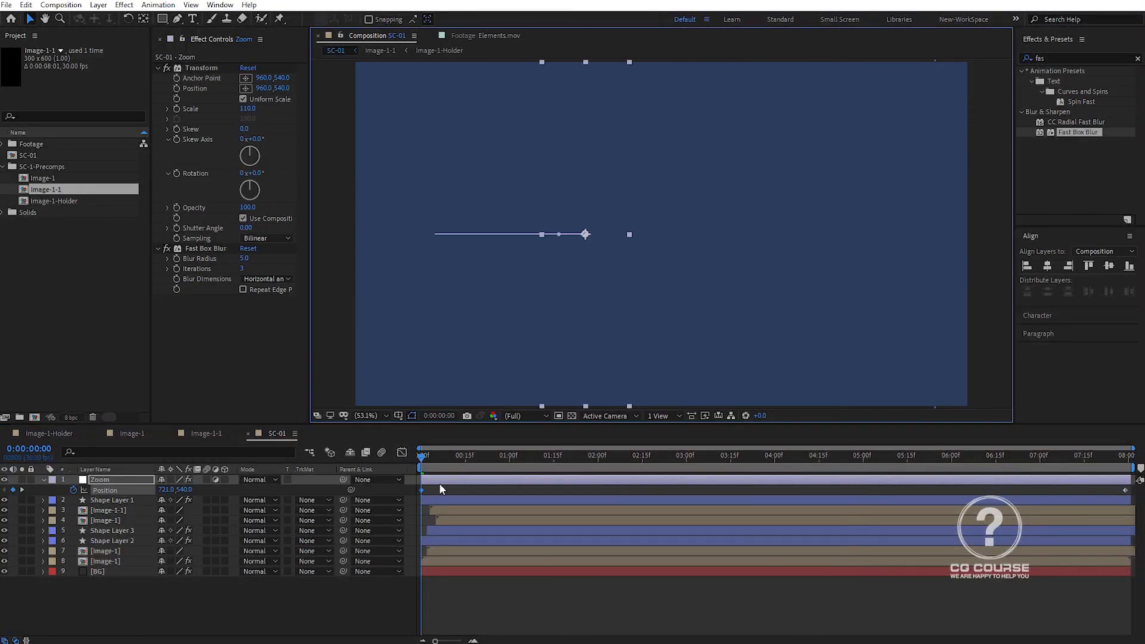
pyautogui.press('space')
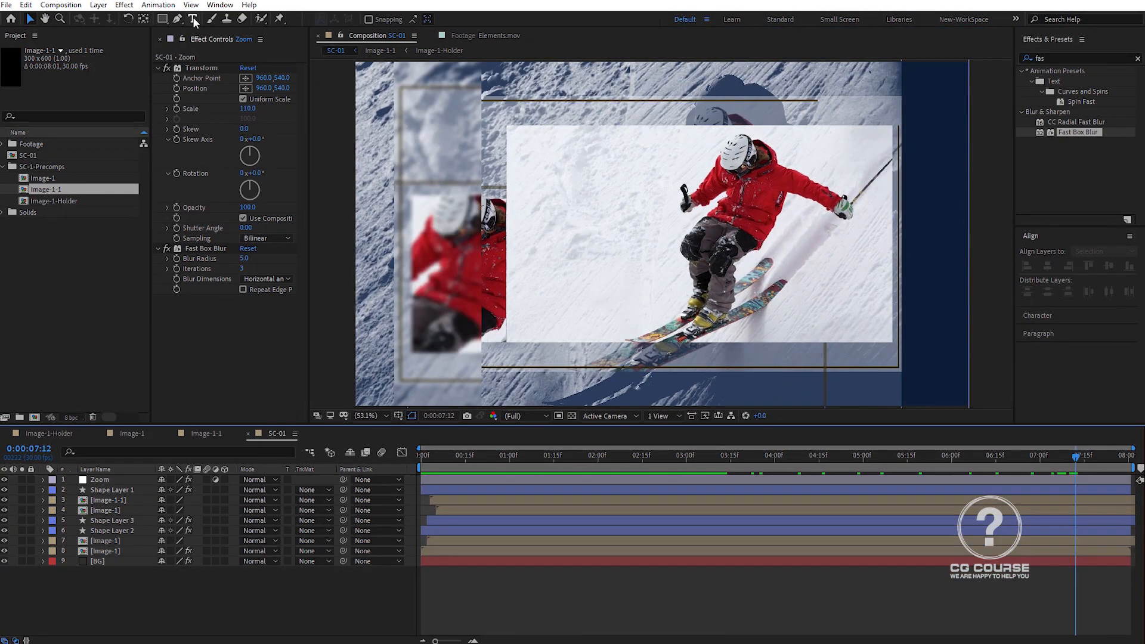
# Add the title text "after effect" near the large image's lower edge at a font size of 150 px
pyautogui.click(194, 20)
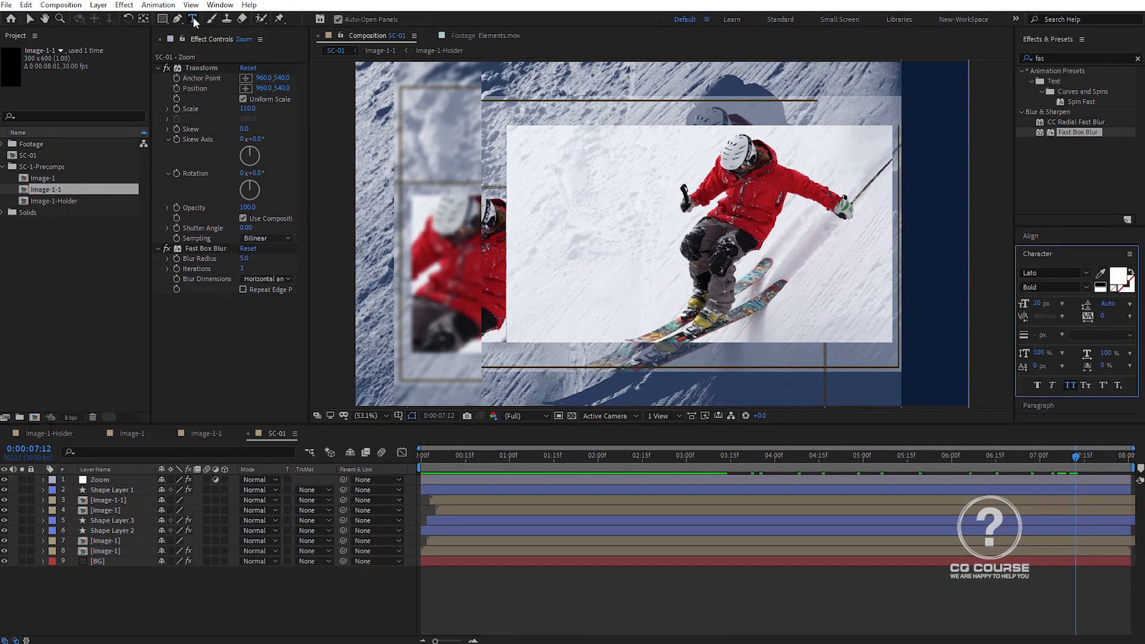
pyautogui.click(537, 358)
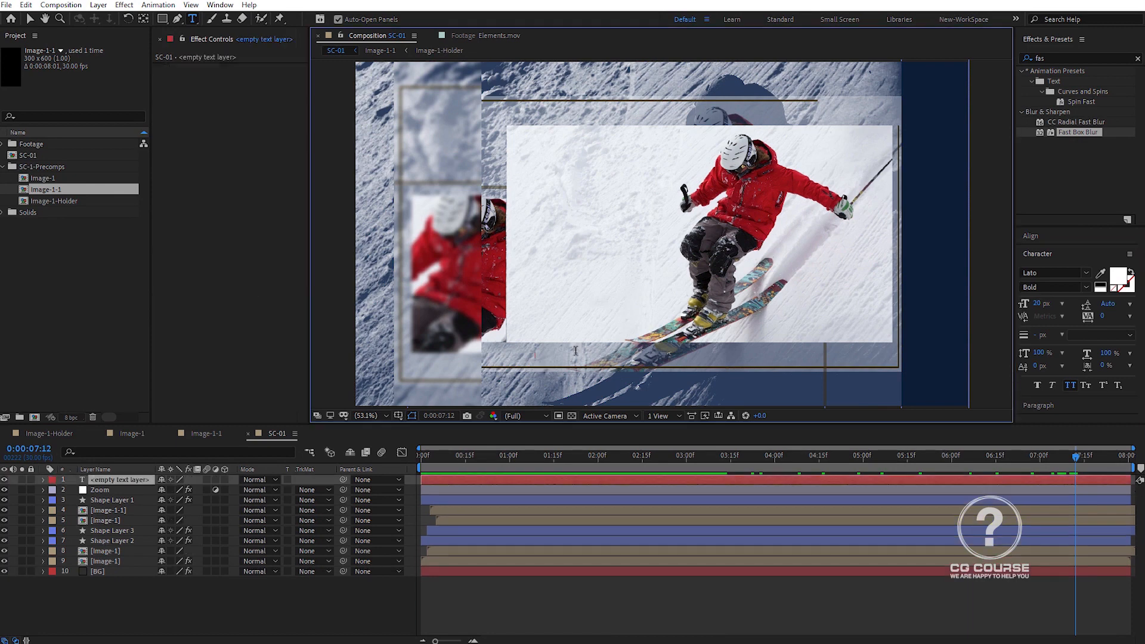
pyautogui.click(1041, 304)
pyautogui.write('150')
pyautogui.press('Return')
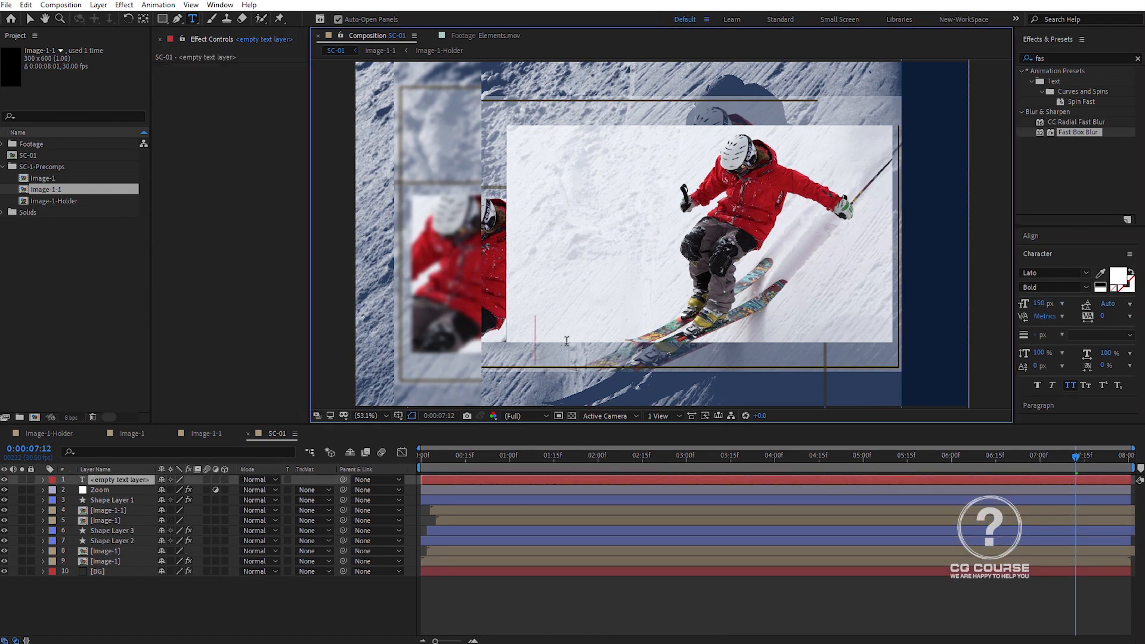
pyautogui.write('after effect')
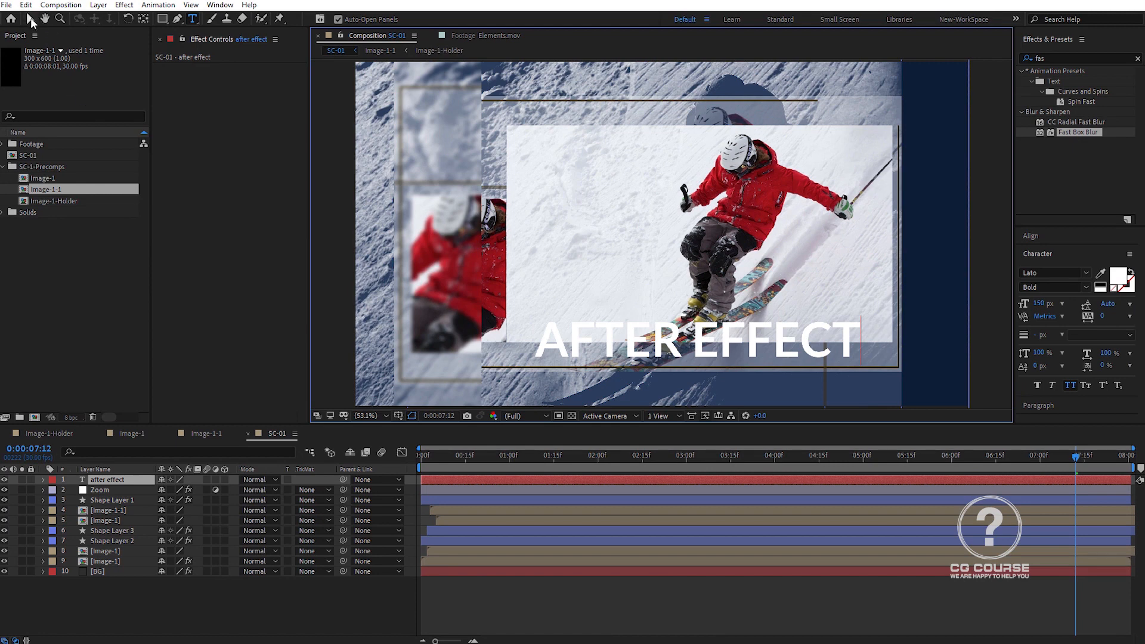
# Make the title Faux Bold, reduce it to 120 px, and place it just below the large image
pyautogui.click(30, 17)
pyautogui.click(1038, 384)
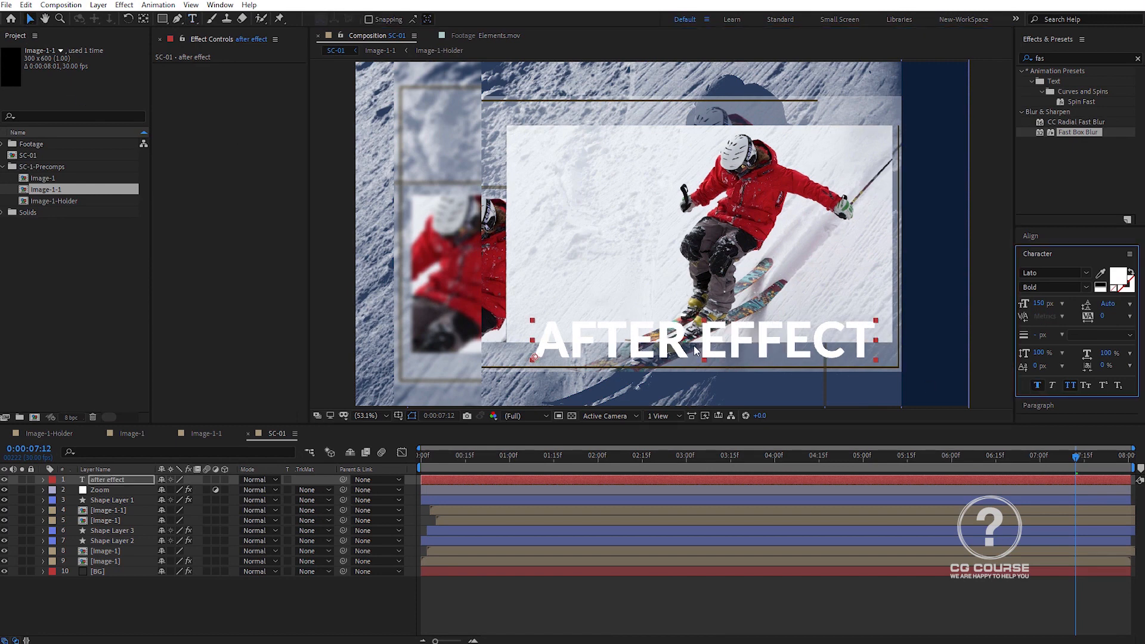
pyautogui.moveTo(1041, 304); pyautogui.dragTo(1023, 305)
pyautogui.moveTo(639, 360); pyautogui.dragTo(617, 370)
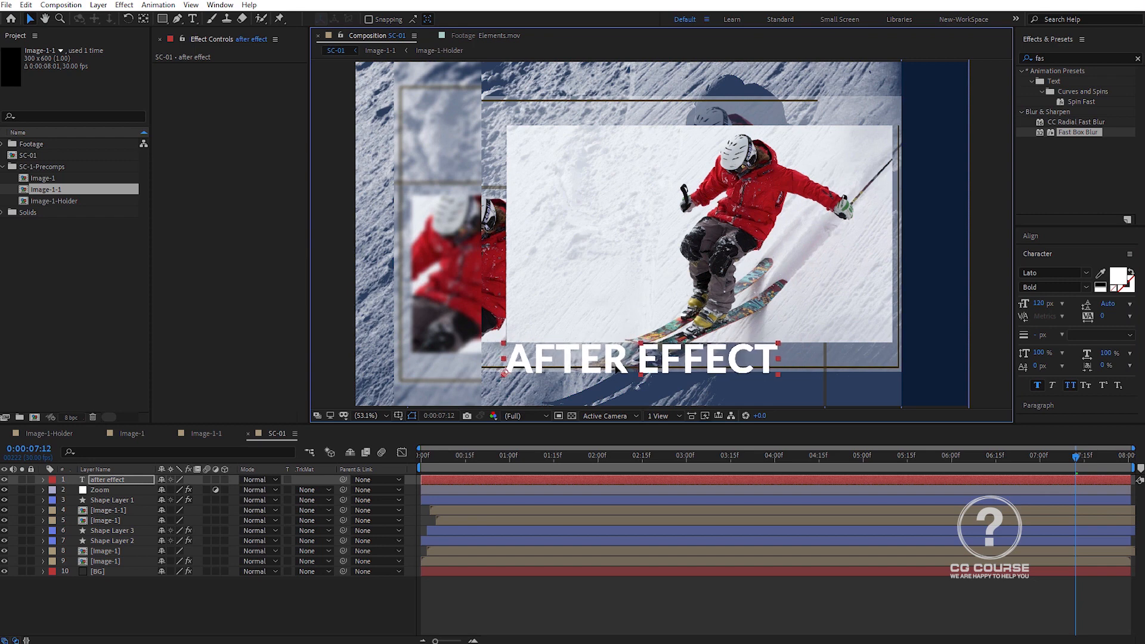
pyautogui.click(325, 599)
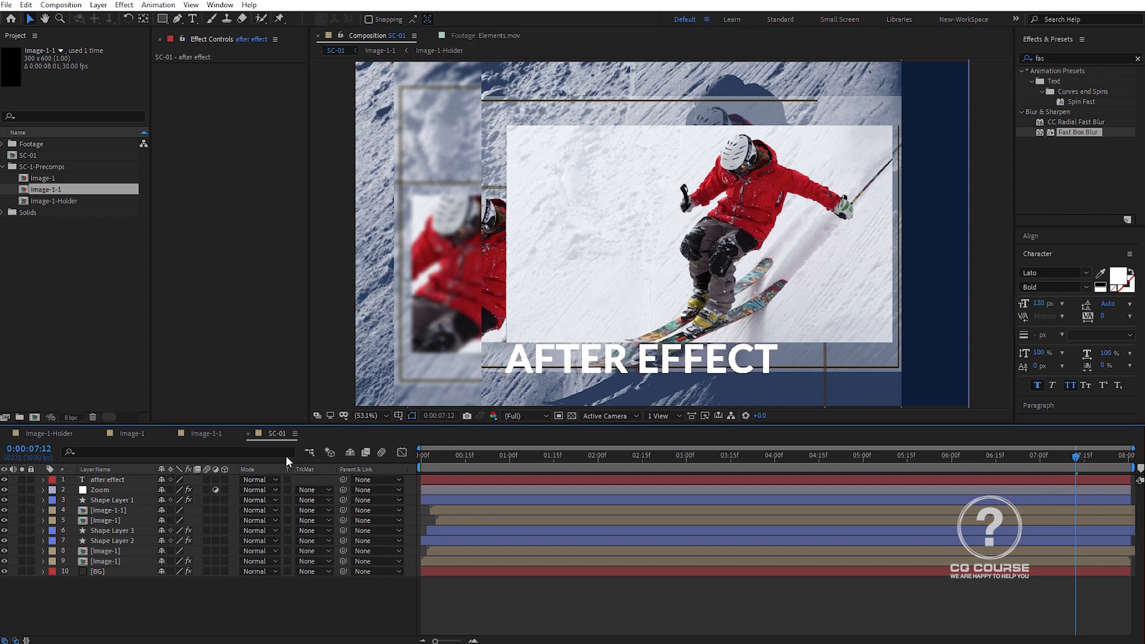
# Add a full-frame outlined rectangle shape layer and resize its rectangle path to 993.6 by 17.0
pyautogui.doubleClick(161, 19)
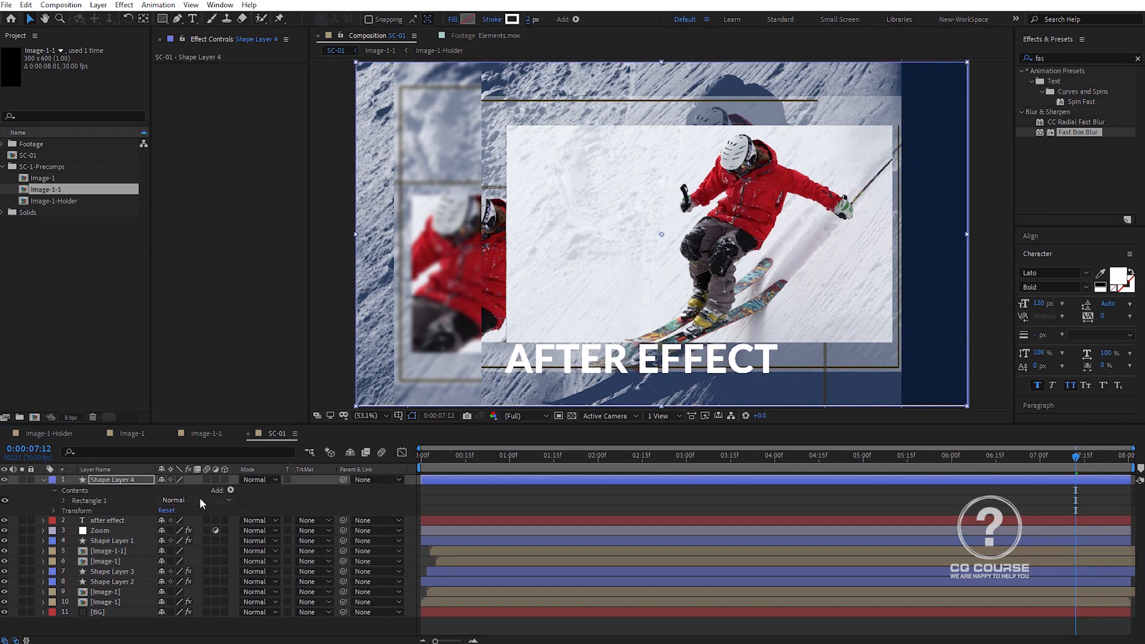
pyautogui.click(66, 501)
pyautogui.click(75, 512)
pyautogui.moveTo(661, 61); pyautogui.dragTo(667, 138)
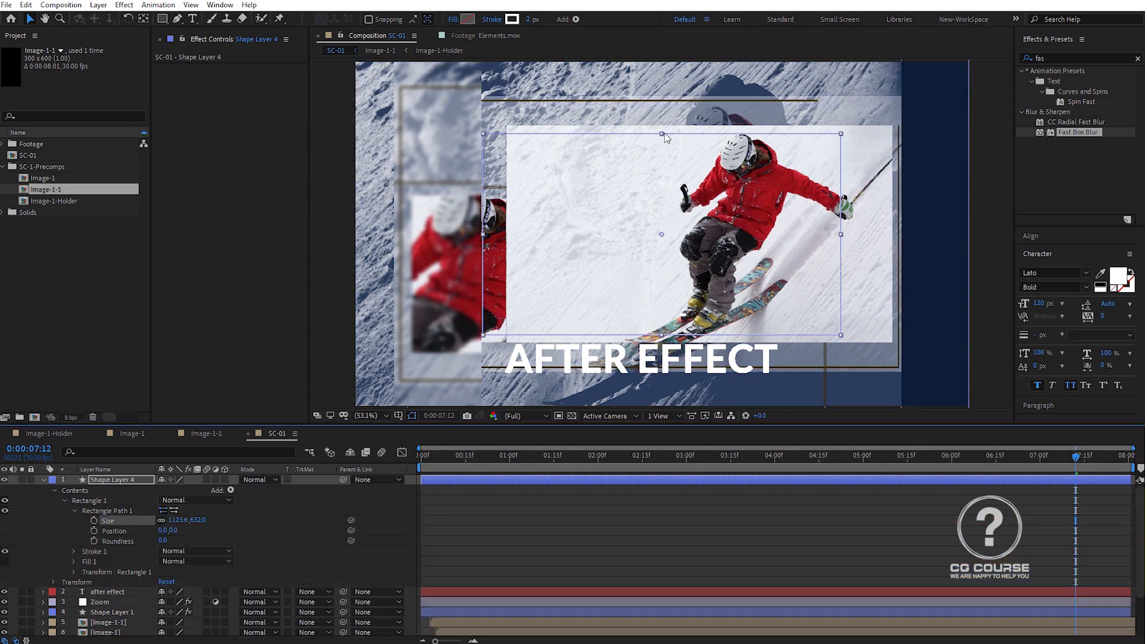
pyautogui.click(162, 521)
pyautogui.moveTo(178, 521); pyautogui.dragTo(44, 526)
# Move the thin rectangle beneath the title and align both layers horizontally on their centres
pyautogui.click(623, 479)
pyautogui.click(30, 19)
pyautogui.moveTo(620, 236); pyautogui.dragTo(601, 385)
pyautogui.keyDown('ctrl'); pyautogui.click(132, 591); pyautogui.keyUp('ctrl')
pyautogui.click(1032, 236)
pyautogui.click(1047, 266)
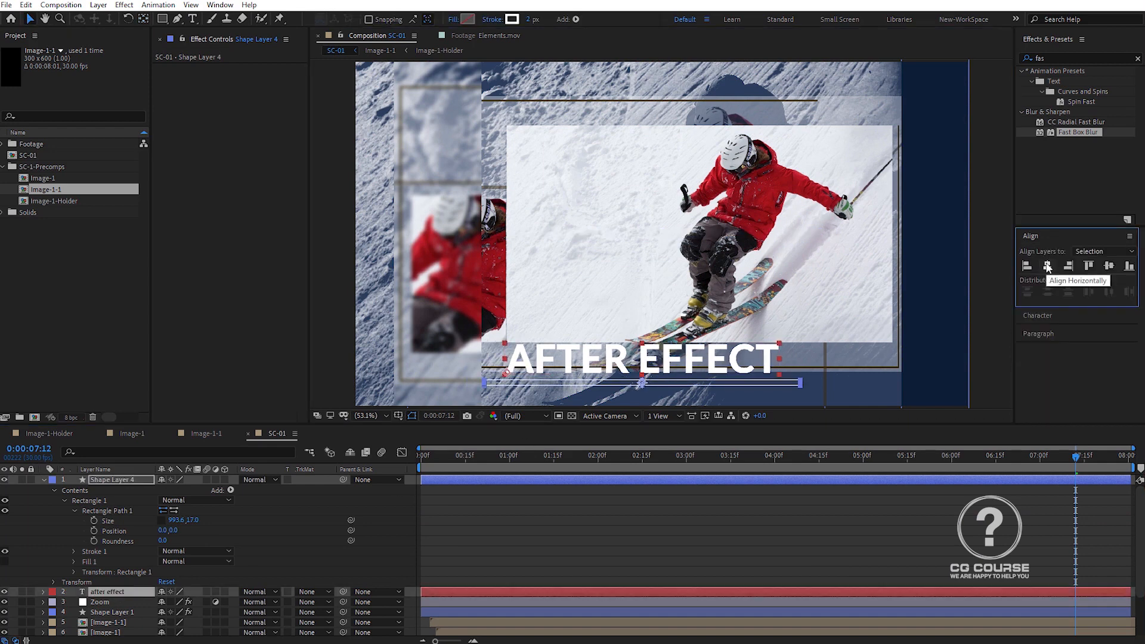
# Nudge the thin rectangle up closer to the title, and shift both right to line up with the large image's left edge
pyautogui.click(686, 525)
pyautogui.scroll(1, 634, 398)
pyautogui.click(636, 374)
pyautogui.moveTo(646, 369); pyautogui.dragTo(646, 362)
pyautogui.keyDown('ctrl'); pyautogui.click(115, 591); pyautogui.keyUp('ctrl')
pyautogui.moveTo(468, 337); pyautogui.dragTo(505, 336)
pyautogui.click(511, 527)
pyautogui.click(372, 416)
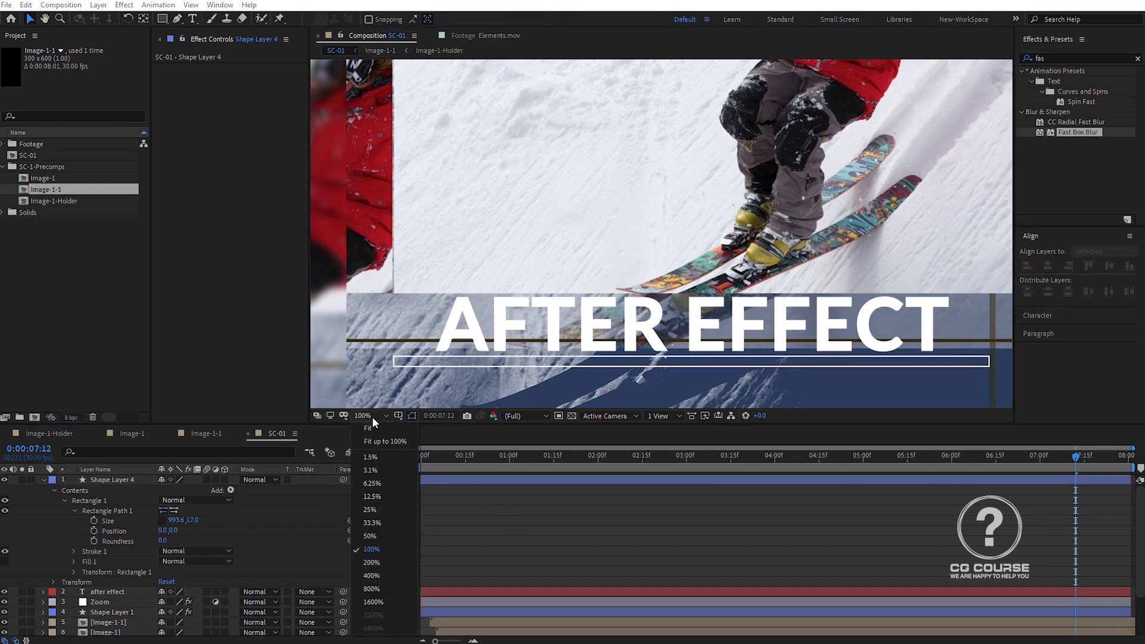
pyautogui.click(379, 439)
# Keyframe the rectangle path's Size to grow from 0 width at the start to full width within the first second, with eased keyframes
pyautogui.click(526, 480)
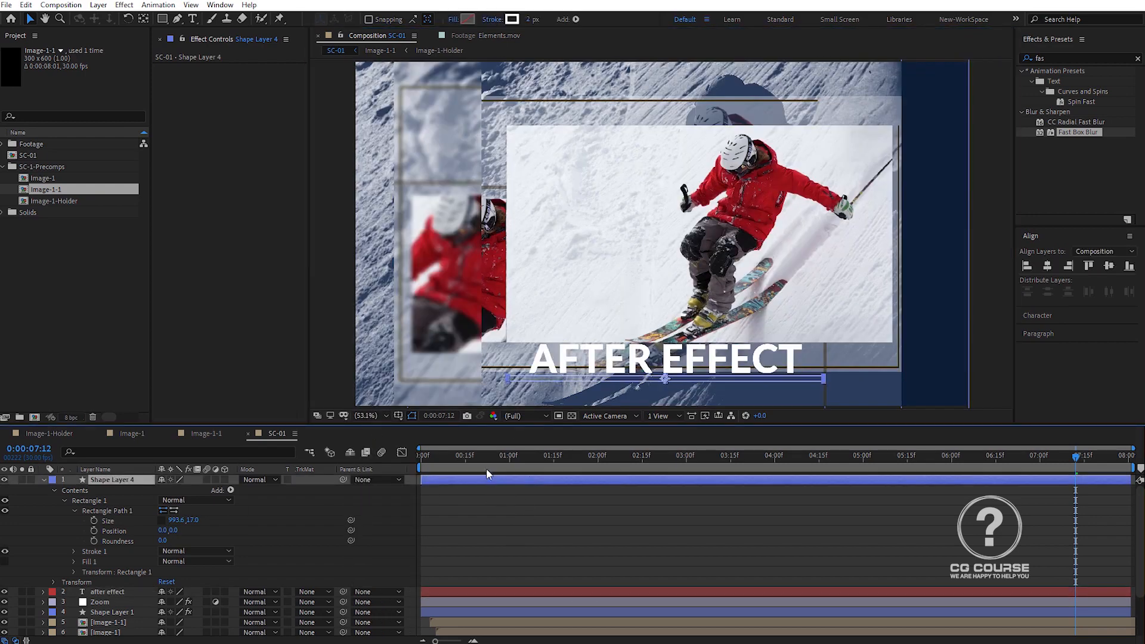
pyautogui.moveTo(485, 468); pyautogui.dragTo(489, 466)
pyautogui.click(94, 521)
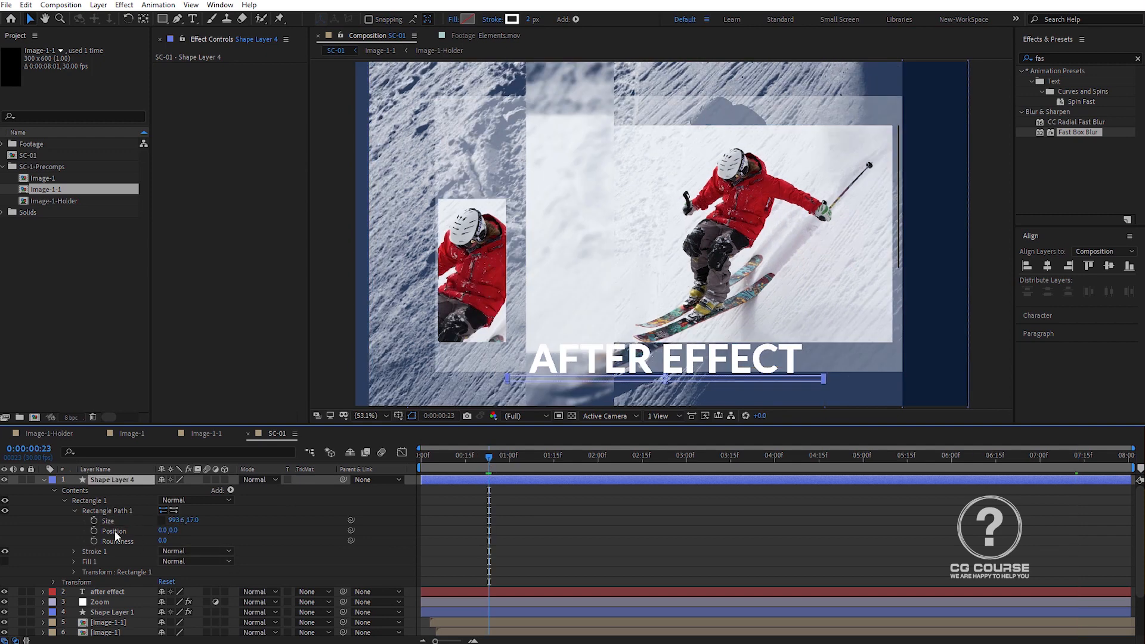
pyautogui.press('Home')
pyautogui.click(173, 520)
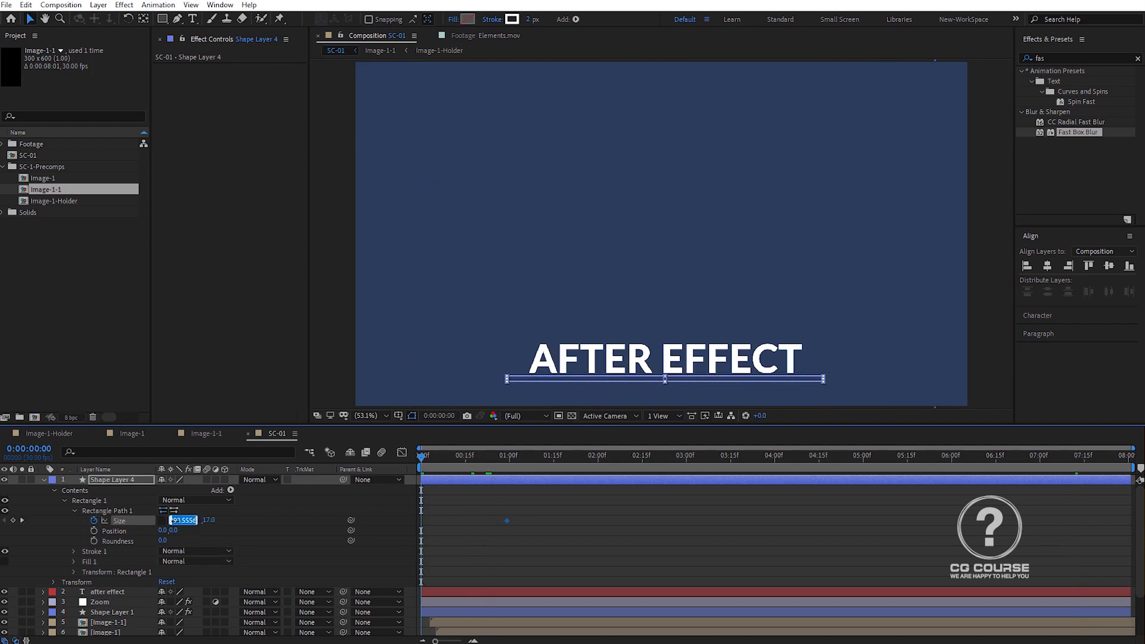
pyautogui.write('0')
pyautogui.press('Return')
pyautogui.rightClick(421, 521)
pyautogui.moveTo(471, 509)
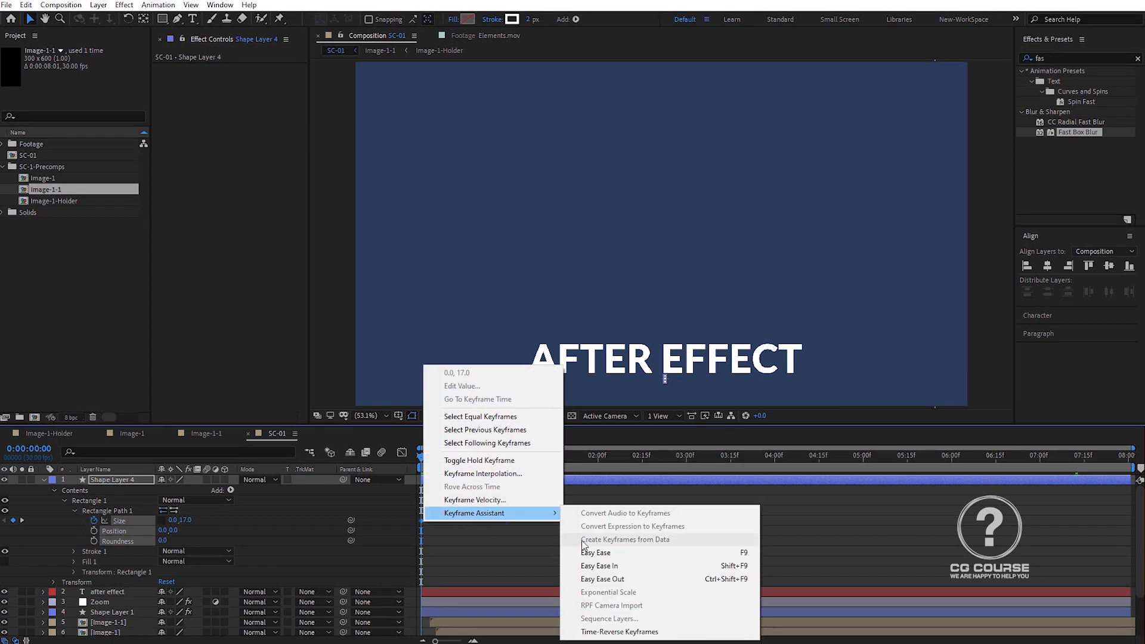
pyautogui.click(599, 537)
# Reshape the Size animation's speed curve in the Graph Editor for a fast start and a gradual slowdown
pyautogui.click(401, 454)
pyautogui.moveTo(478, 607)
pyautogui.mouseDown()
pyautogui.moveTo(435, 607)
pyautogui.moveTo(471, 605)
pyautogui.mouseUp()
pyautogui.click(400, 454)
pyautogui.click(400, 454)
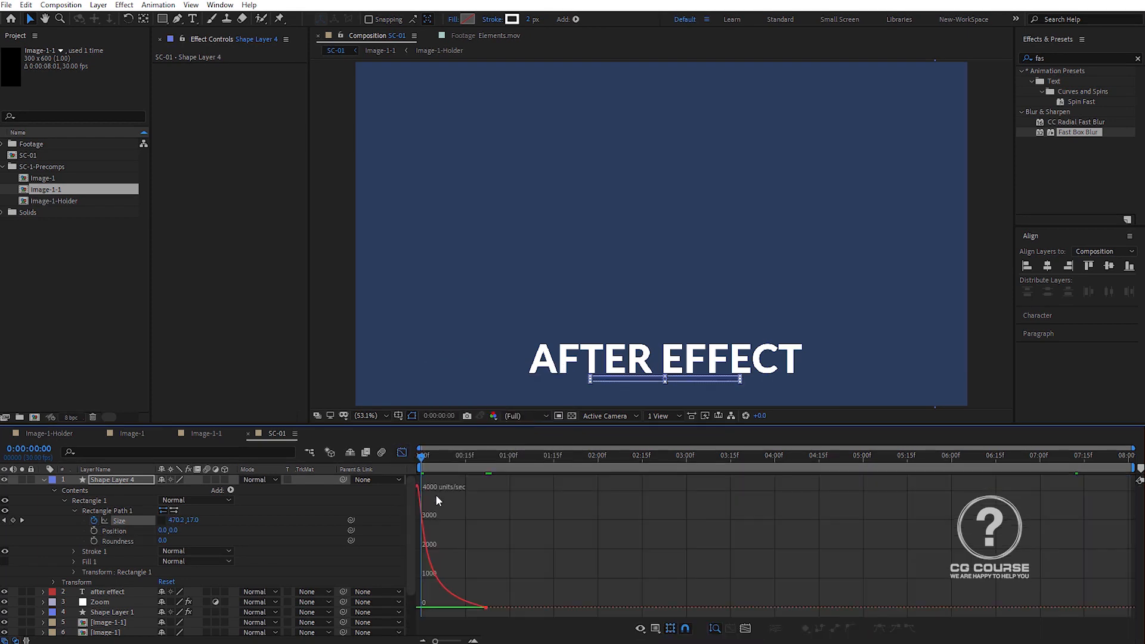
# Return from the speed graph to the layer timeline and preview the underline bar's growth from the start
pyautogui.hotkey('ctrl', 'z')
pyautogui.click(400, 456)
pyautogui.press('space')
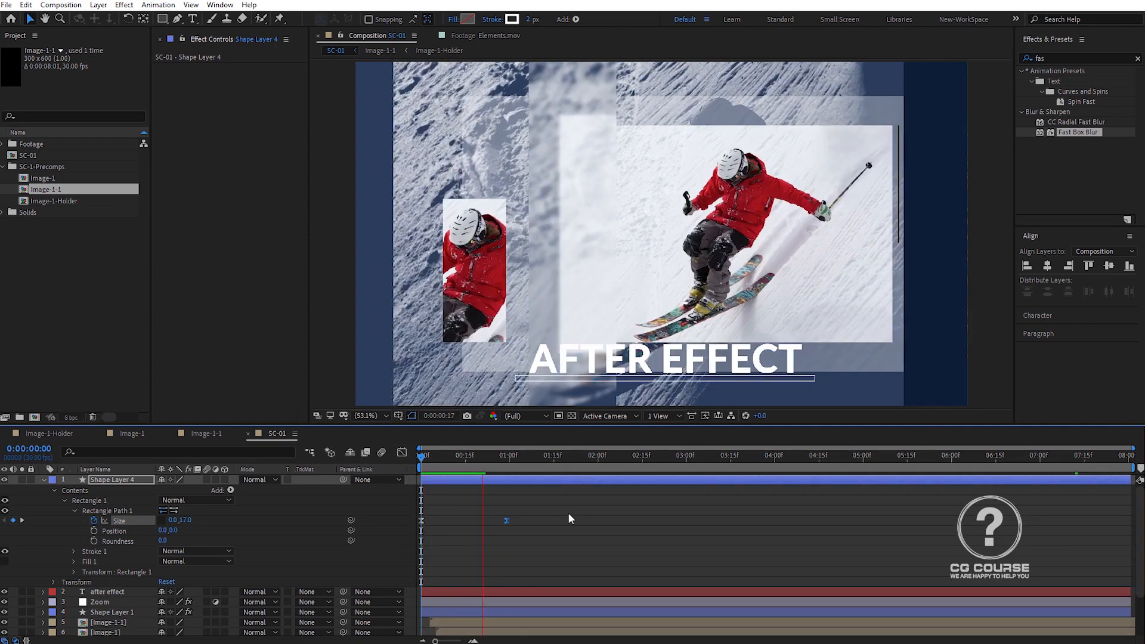
pyautogui.press('space')
pyautogui.click(566, 505)
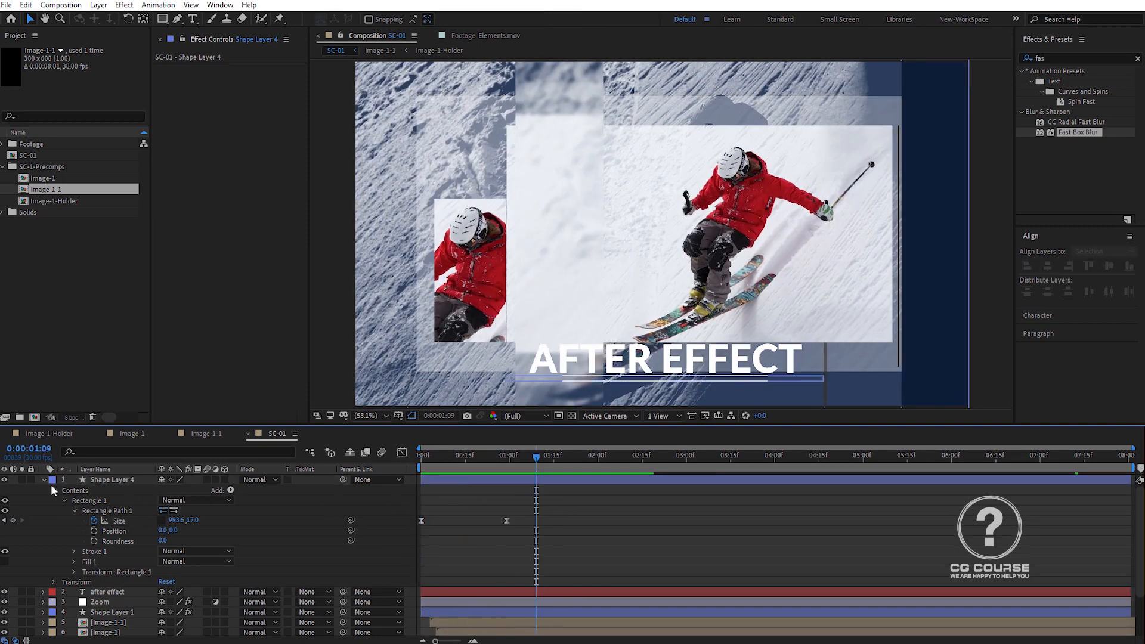
# Apply the Fill effect to the underline bar's shape layer and set its colour to orange
pyautogui.click(43, 480)
pyautogui.click(128, 480)
pyautogui.click(1138, 58)
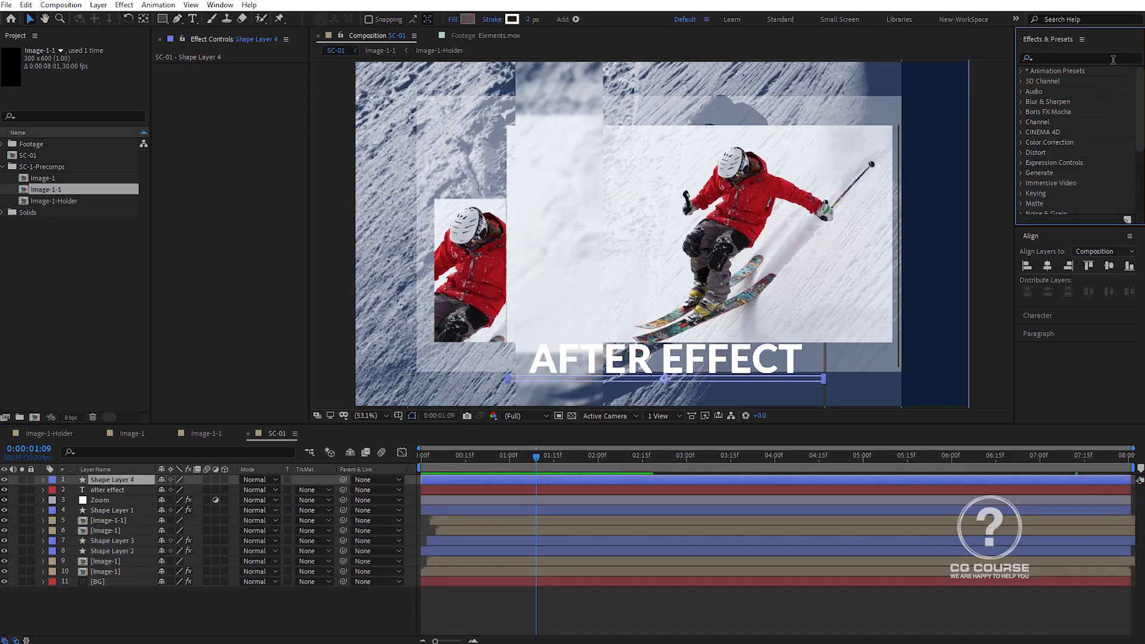
pyautogui.write('fill')
pyautogui.doubleClick(1062, 131)
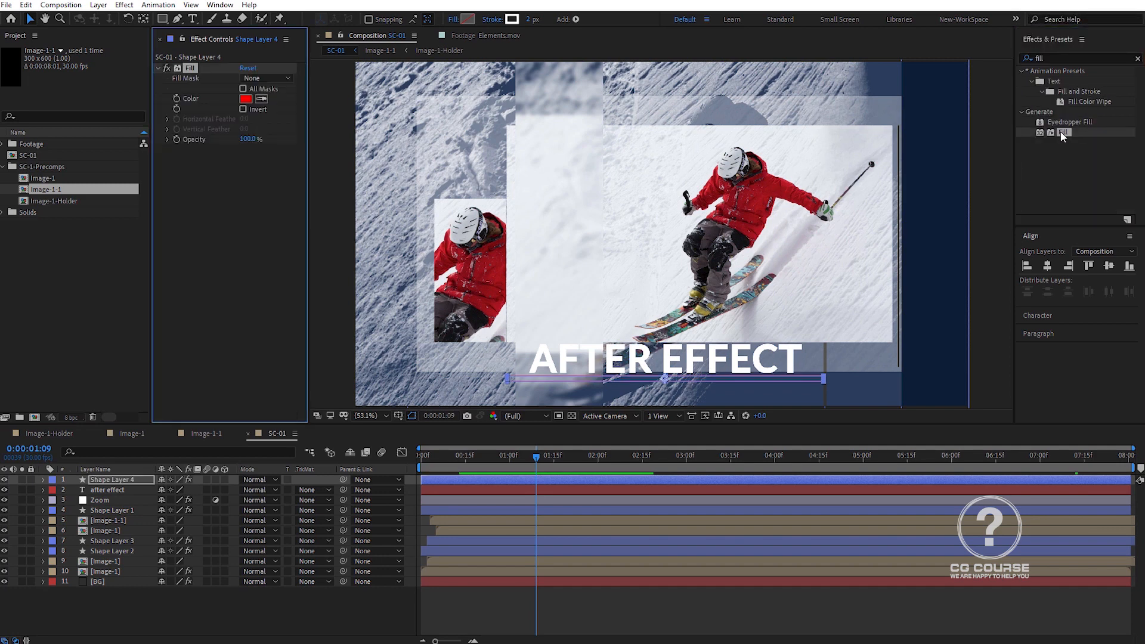
pyautogui.click(245, 99)
pyautogui.moveTo(329, 346); pyautogui.dragTo(320, 375)
pyautogui.moveTo(305, 291); pyautogui.dragTo(314, 265)
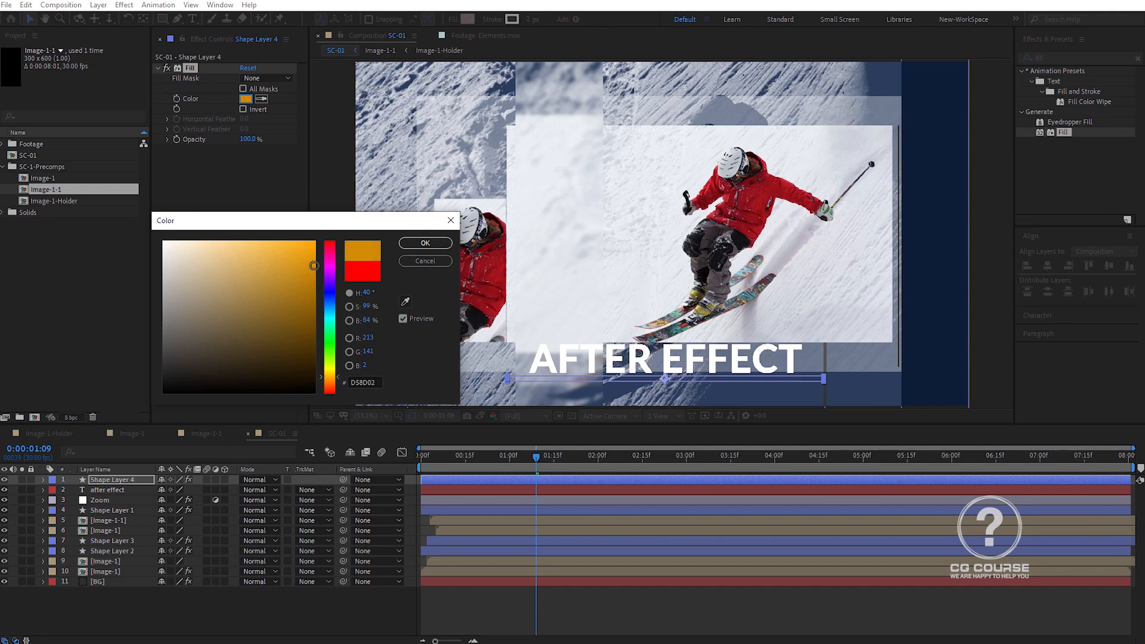
pyautogui.click(421, 243)
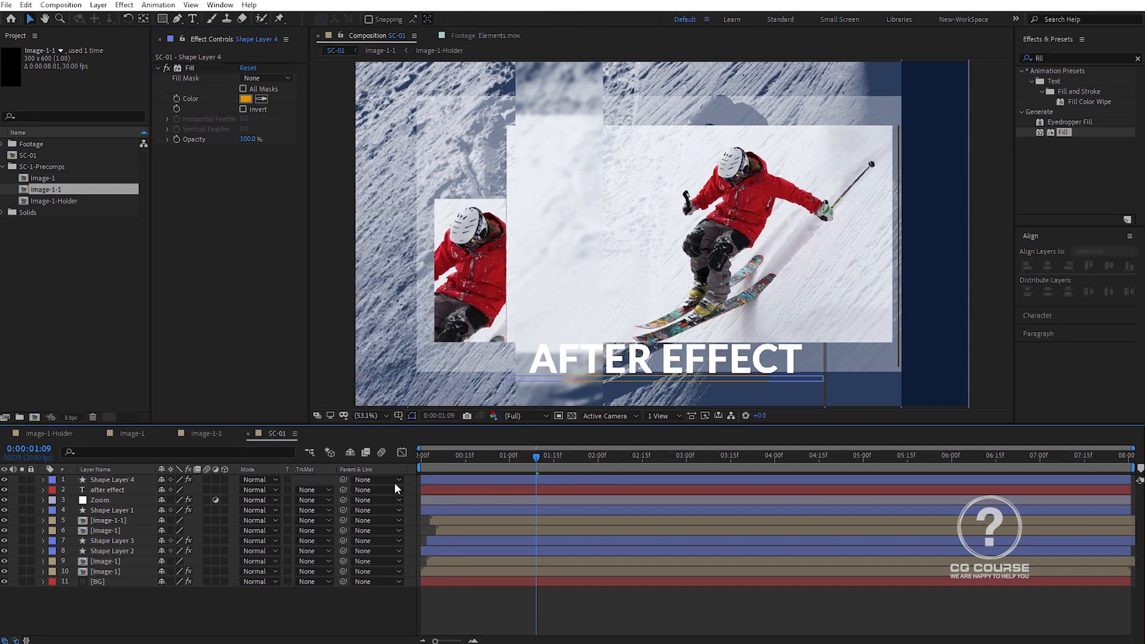
# Add an Opacity text animator to the title layer and set its Opacity to 0%
pyautogui.click(108, 490)
pyautogui.click(43, 490)
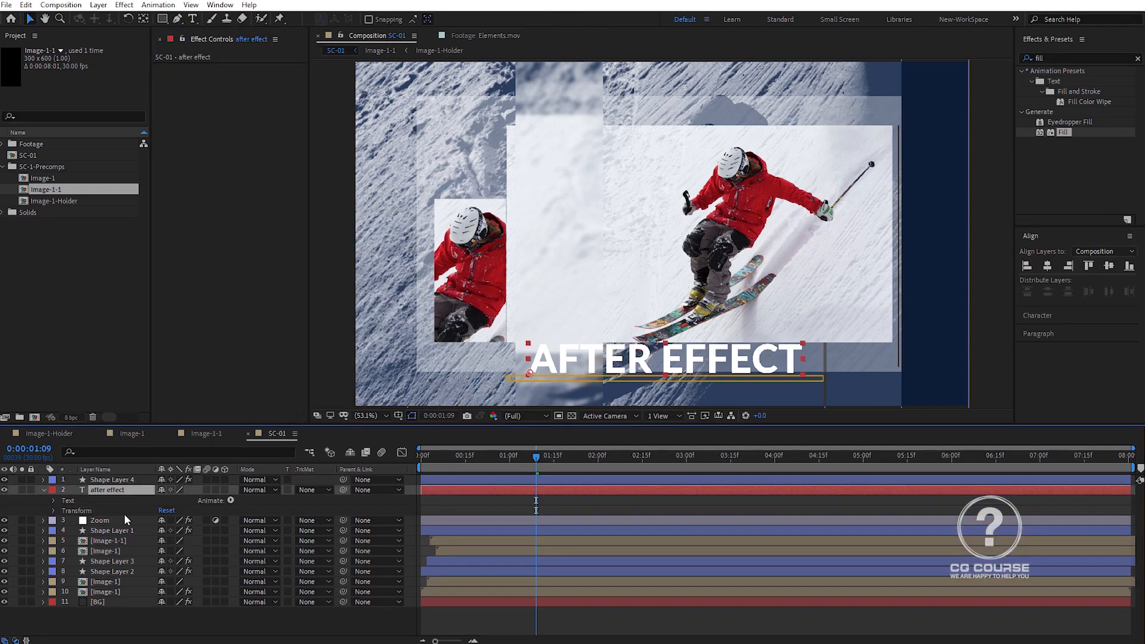
pyautogui.click(230, 500)
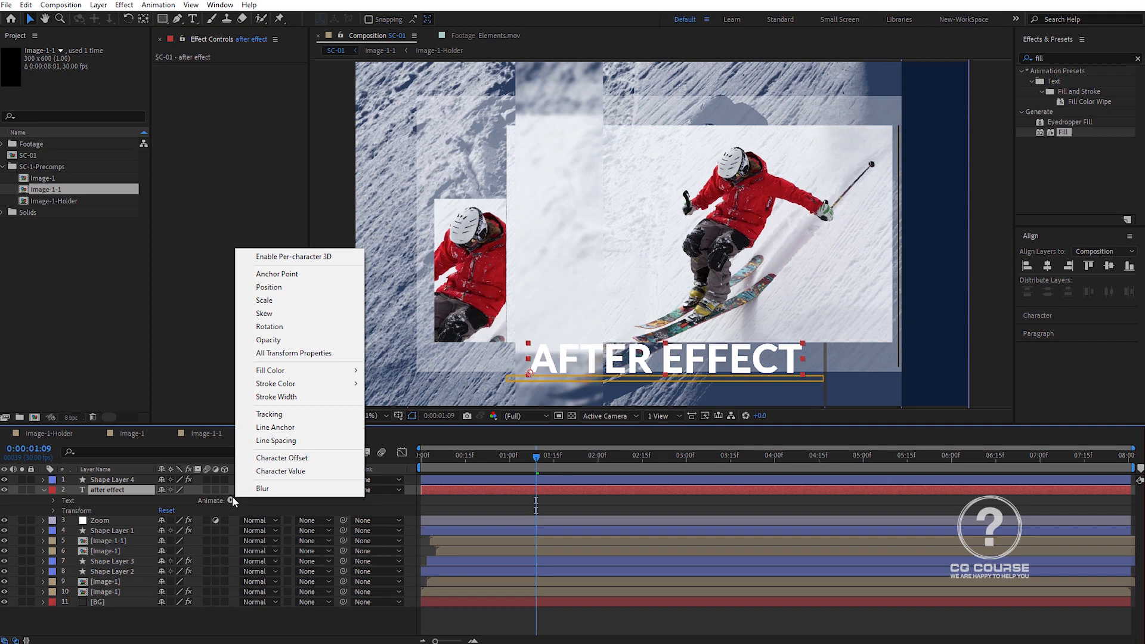
pyautogui.click(268, 340)
pyautogui.click(510, 463)
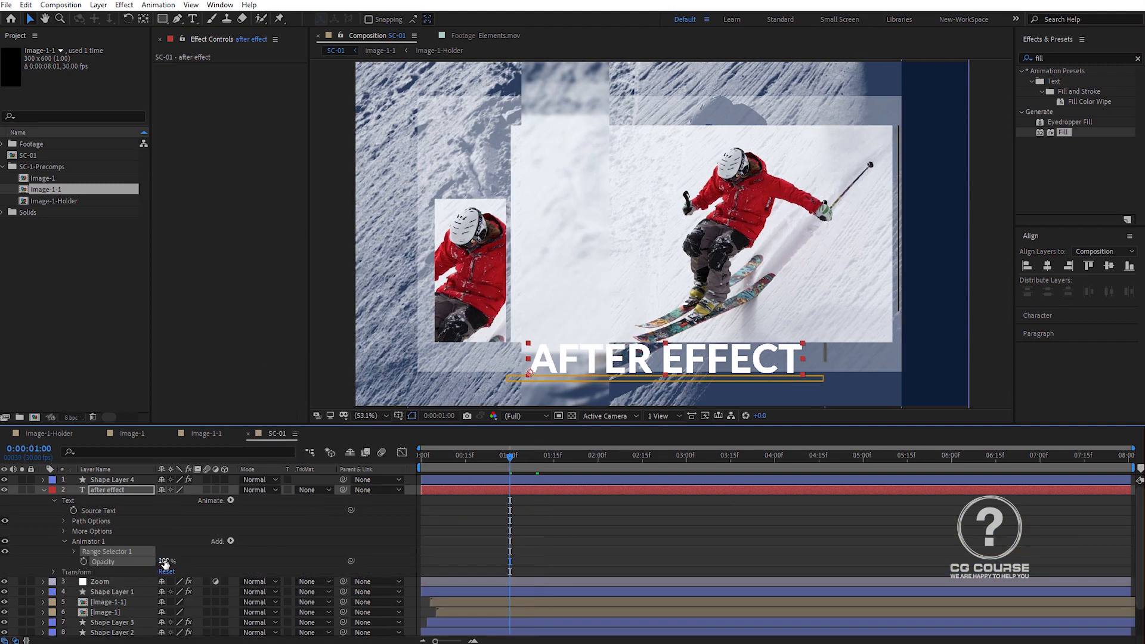
pyautogui.moveTo(166, 563); pyautogui.dragTo(104, 564)
# Keyframe the title's range selector Offset from -100% at the start to 100% at 1 second
pyautogui.click(73, 552)
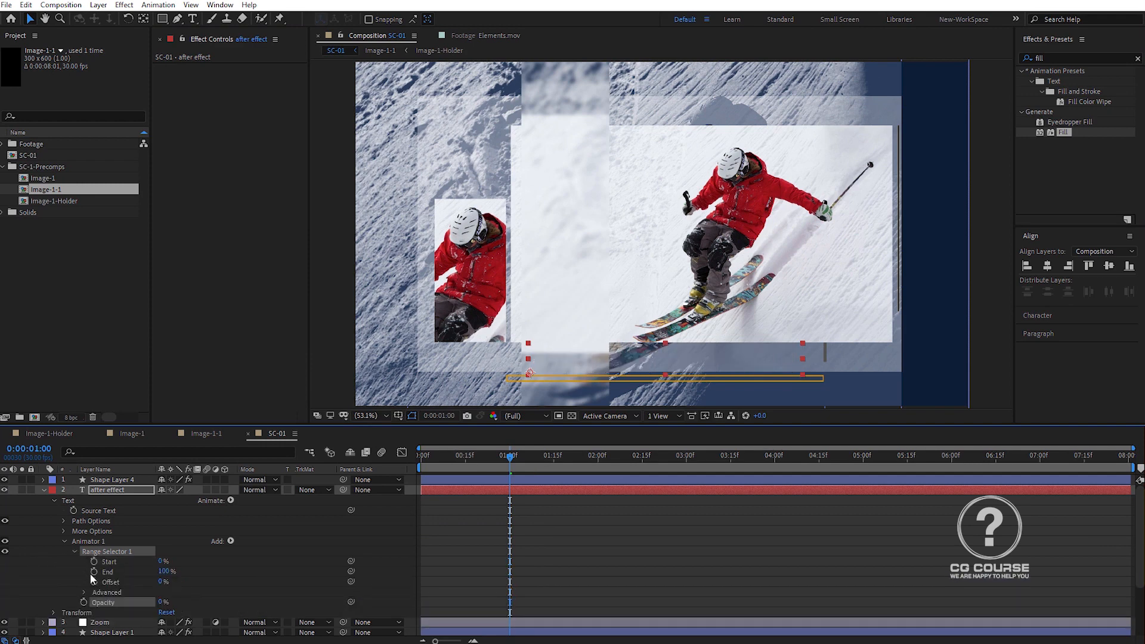
pyautogui.click(84, 593)
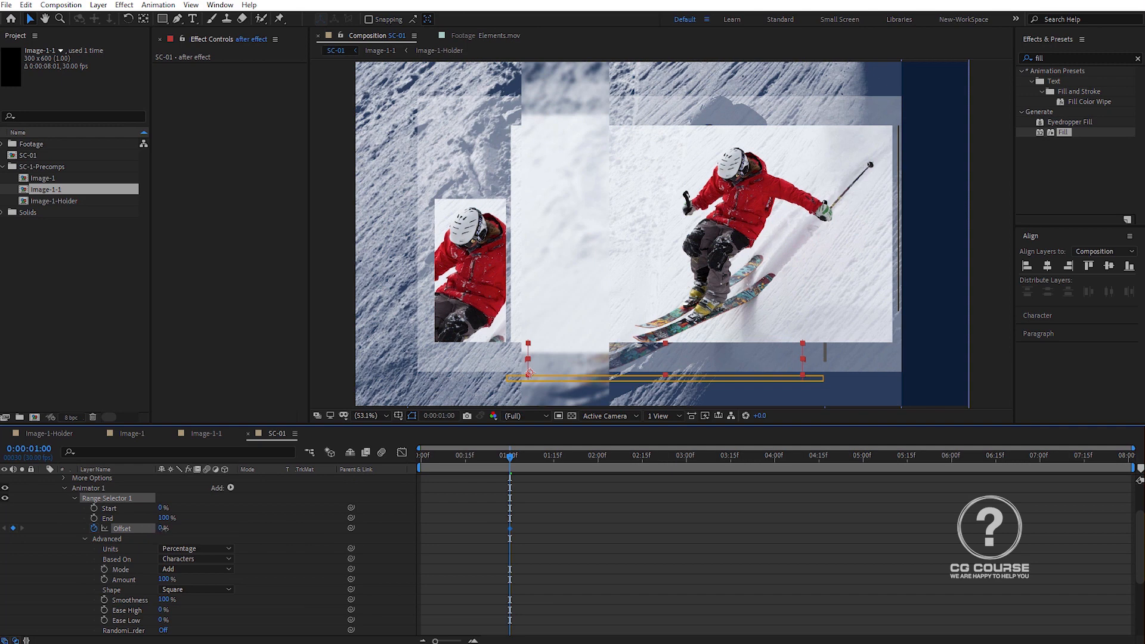
pyautogui.moveTo(162, 528); pyautogui.dragTo(516, 534)
pyautogui.moveTo(494, 463); pyautogui.dragTo(416, 464)
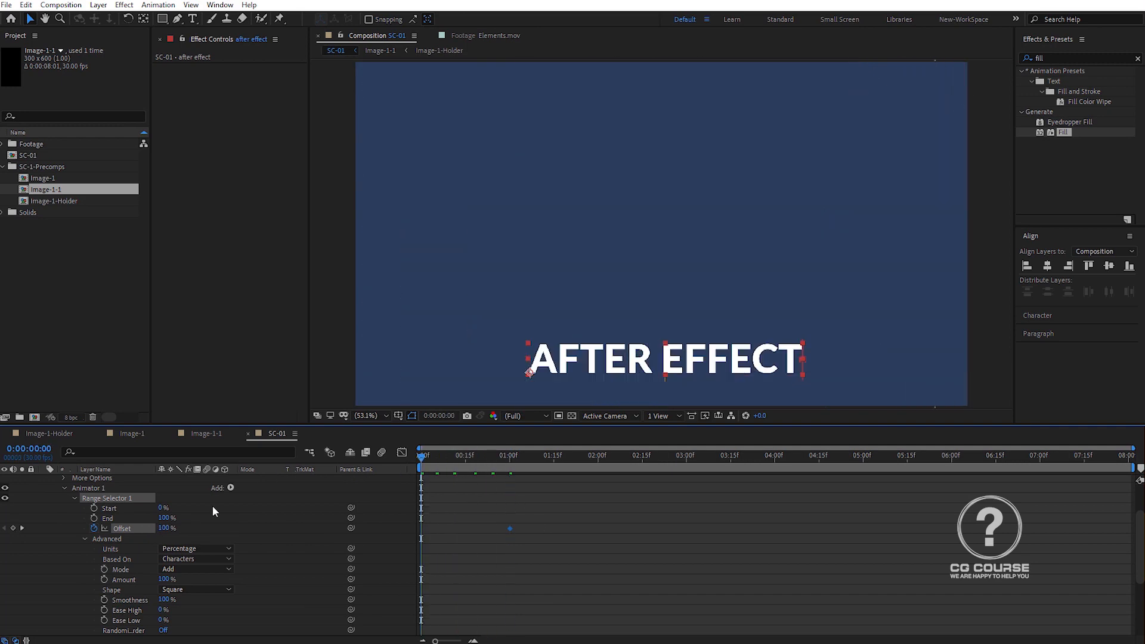
pyautogui.moveTo(166, 529); pyautogui.dragTo(0, 543)
# Set the title range selector's Shape to Ramp Up, and collapse the layer to its keyframed Offset
pyautogui.click(204, 590)
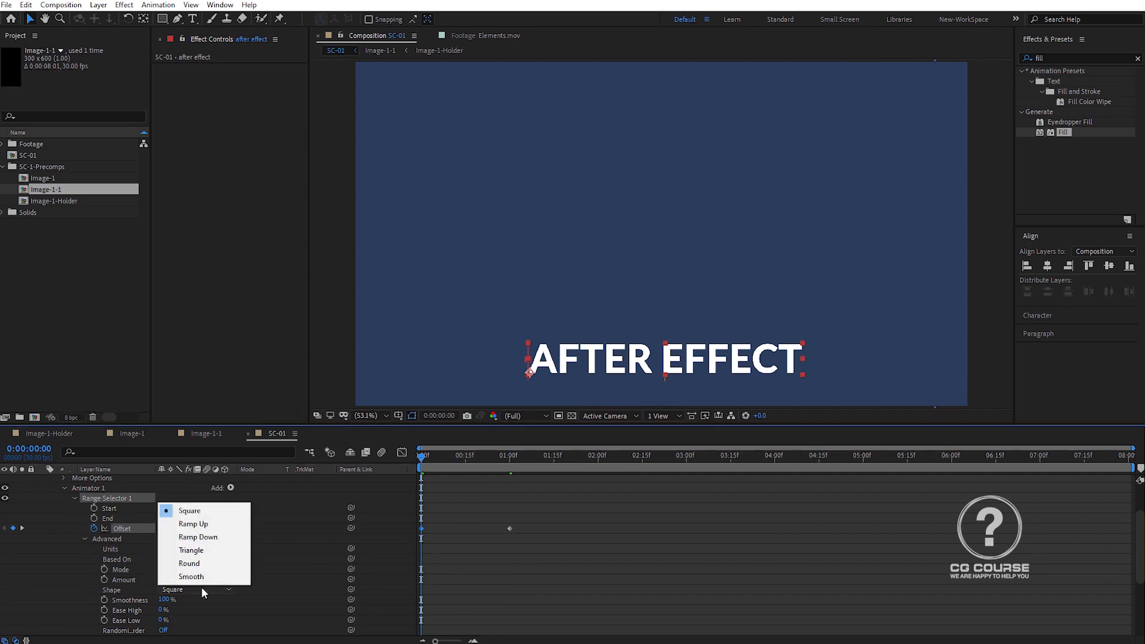
pyautogui.click(203, 524)
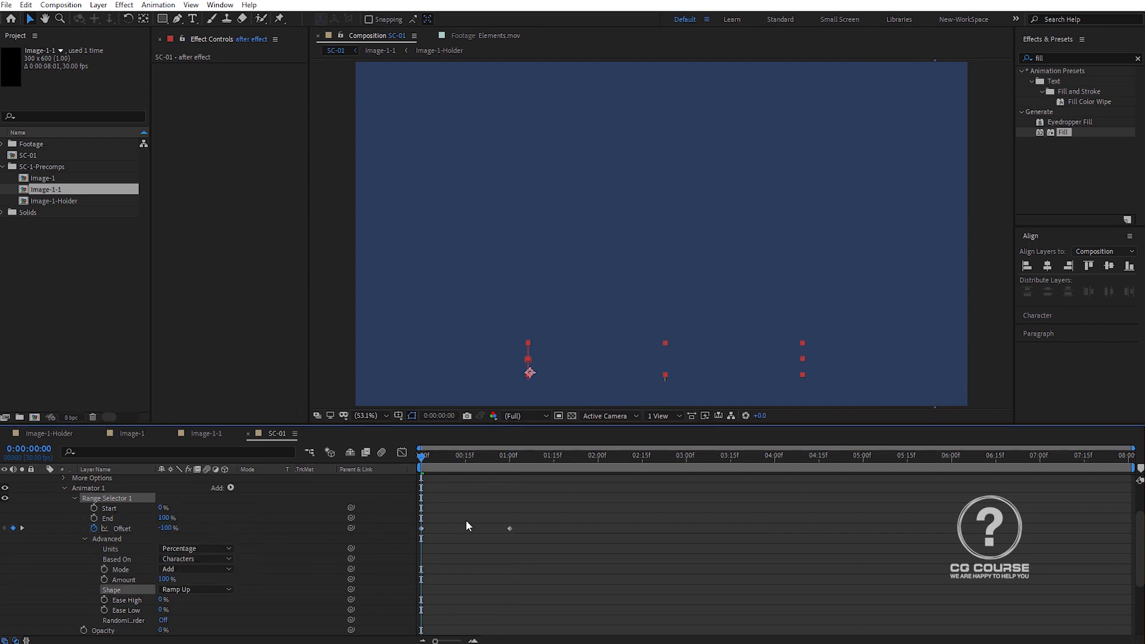
pyautogui.scroll(3, 466, 522)
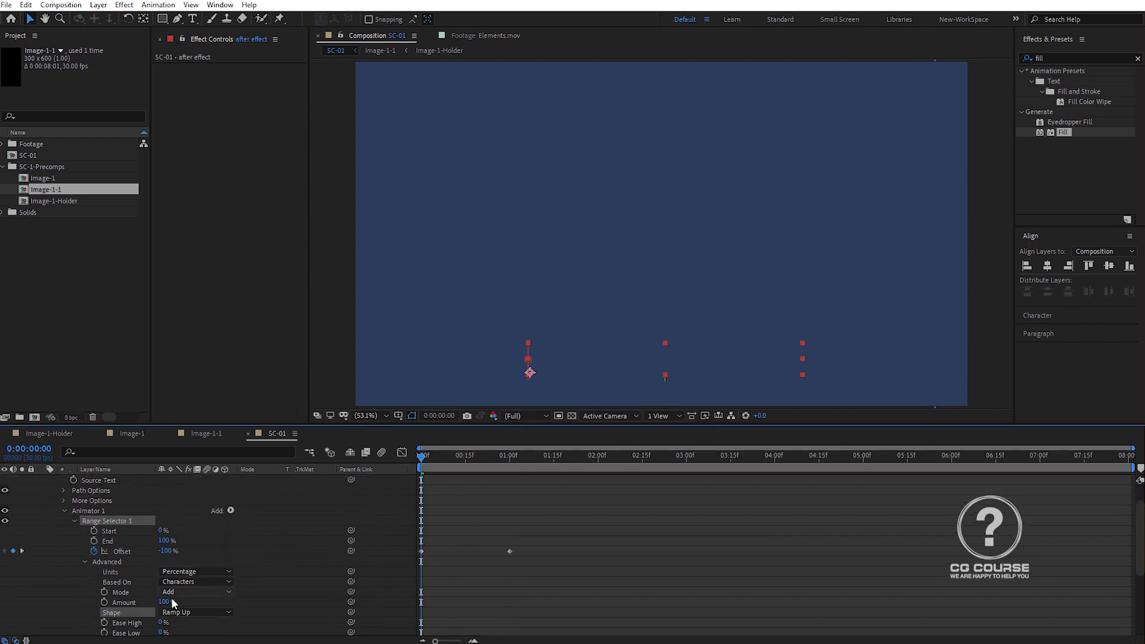
pyautogui.scroll(-3, 149, 615)
pyautogui.scroll(3, 167, 620)
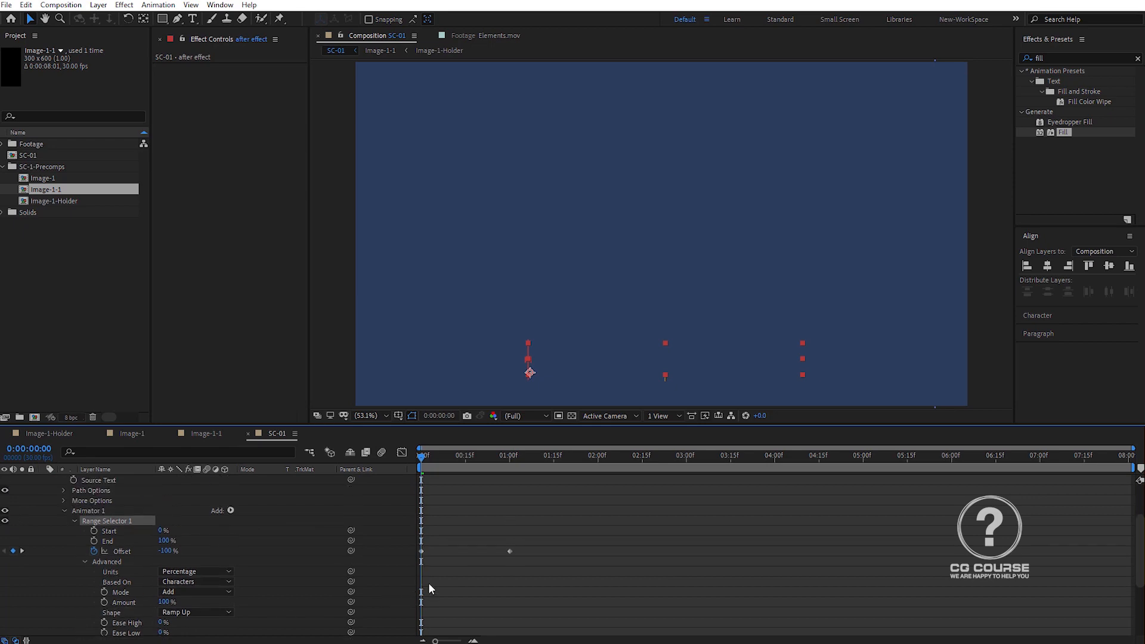
pyautogui.press('u')
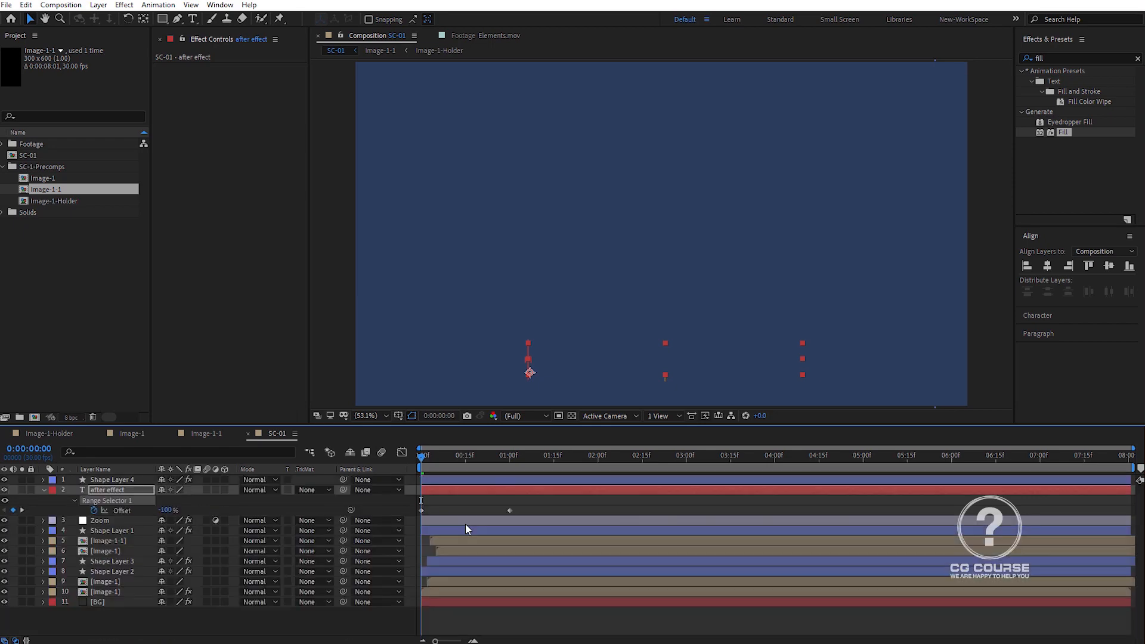
# Preview the title's letter-by-letter fade-in from the start of the composition
pyautogui.press('space')
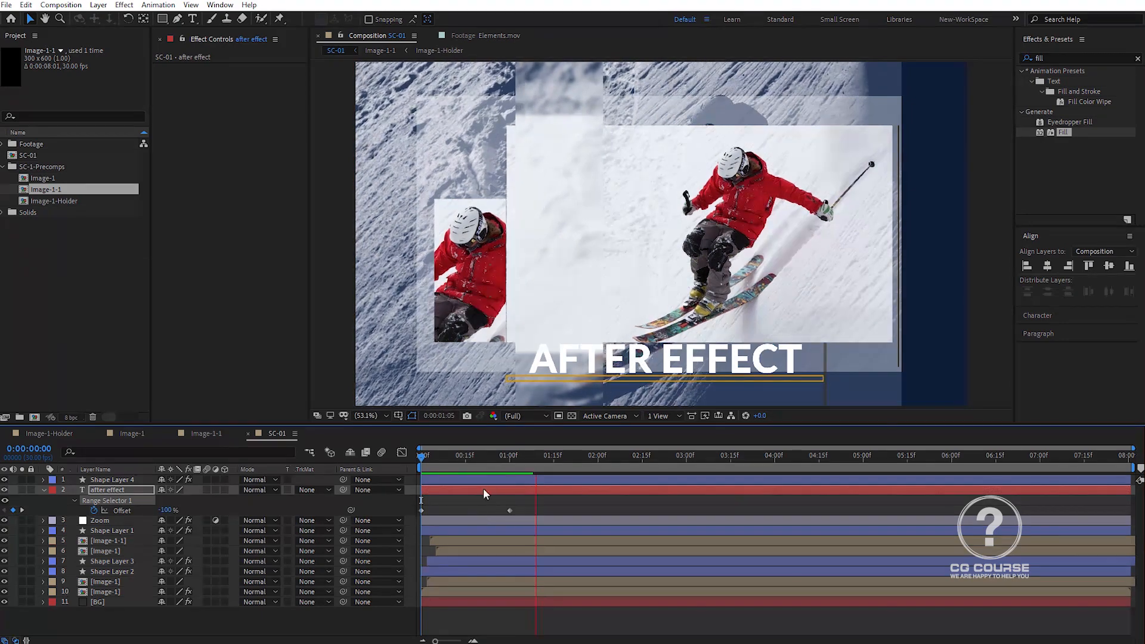
pyautogui.press('space')
pyautogui.press('space')
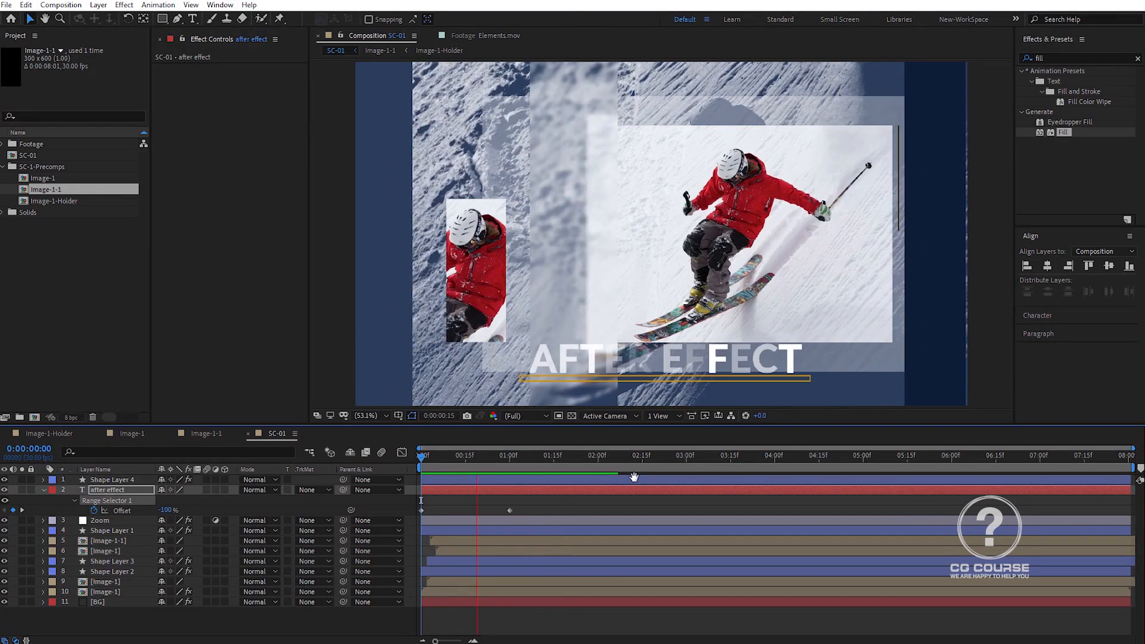
pyautogui.press('space')
# Delay the title and underline bar layers together by about 11 frames and preview the new timing
pyautogui.click(488, 489)
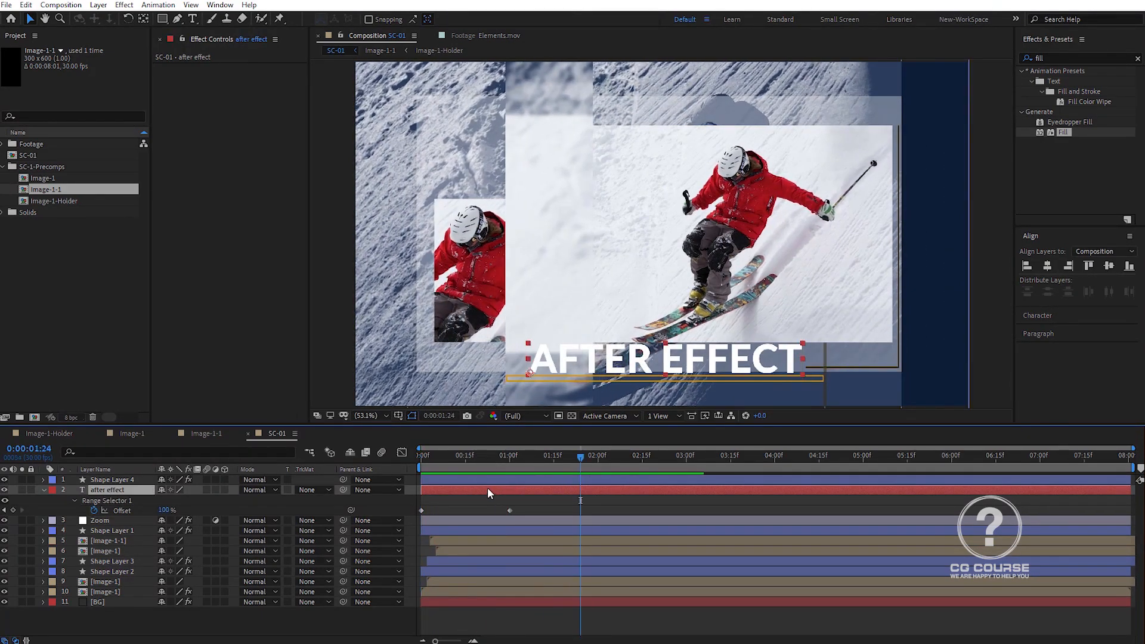
pyautogui.keyDown('shift'); pyautogui.click(485, 479); pyautogui.keyUp('shift')
pyautogui.moveTo(445, 489); pyautogui.dragTo(476, 489)
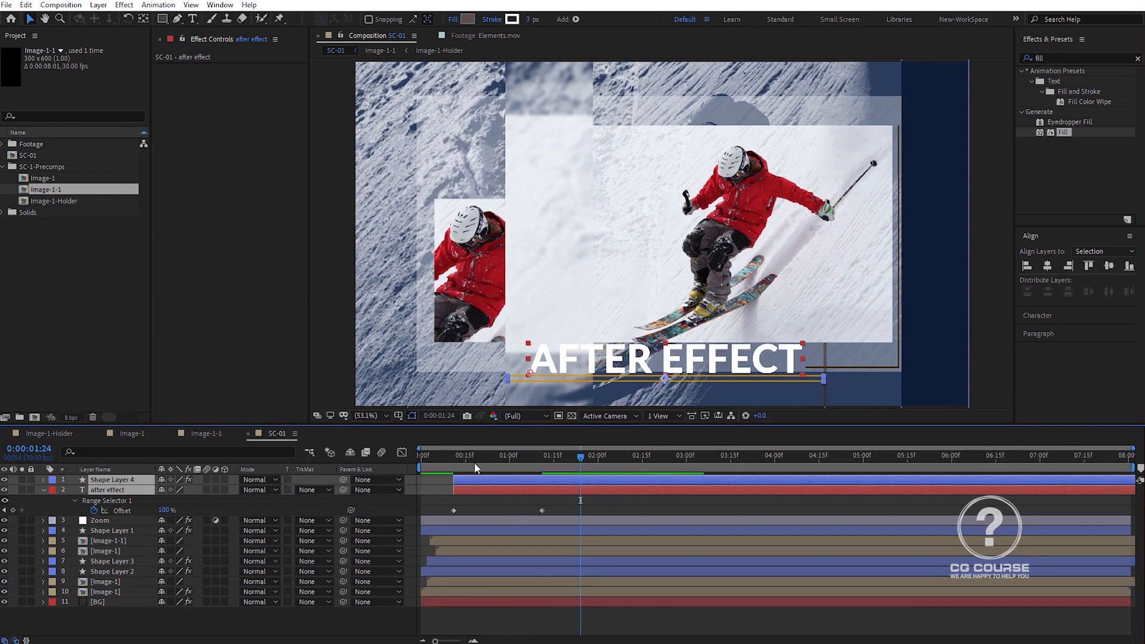
pyautogui.press('Home')
pyautogui.press('space')
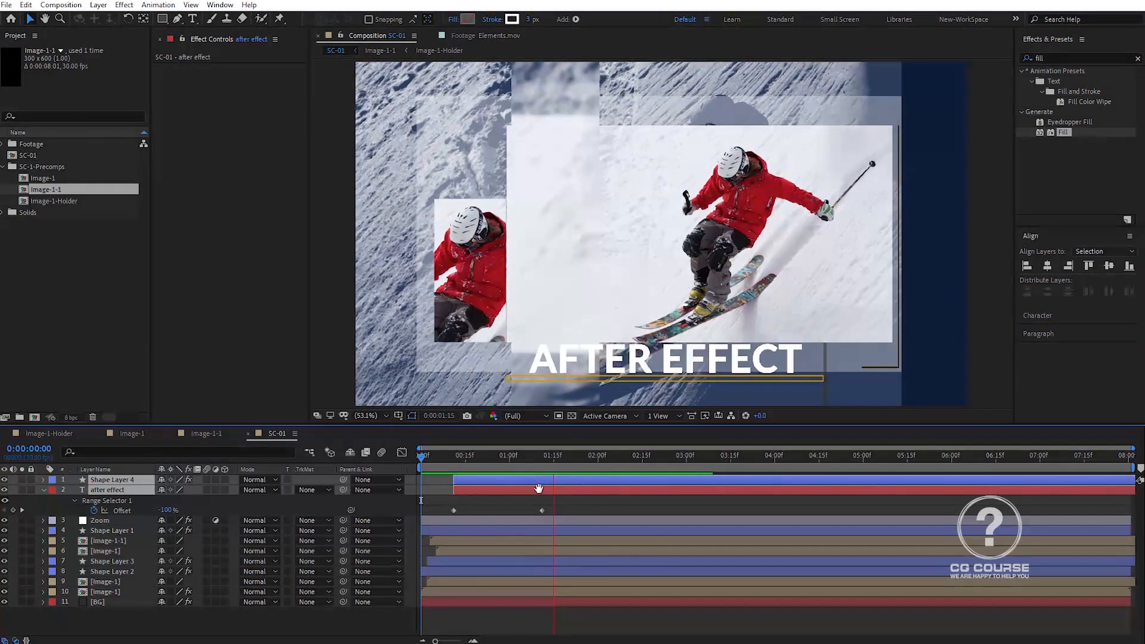
pyautogui.press('space')
pyautogui.press('space')
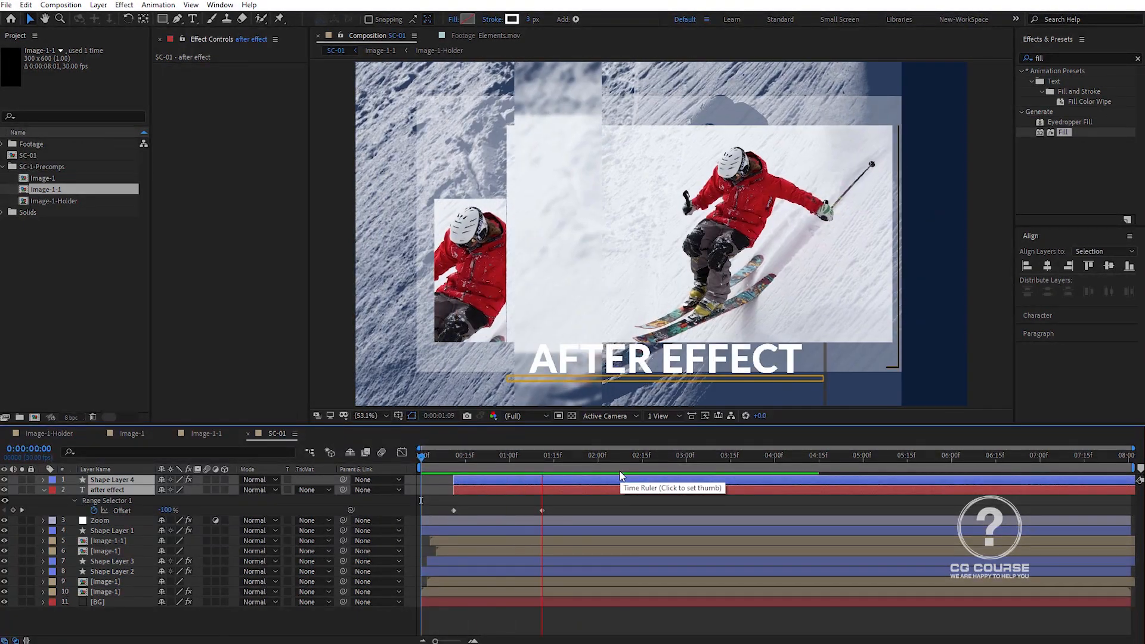
# Duplicate the title layer, place the copy beneath the original, and rename it BG-Text
pyautogui.hotkey('ctrl', 'a')
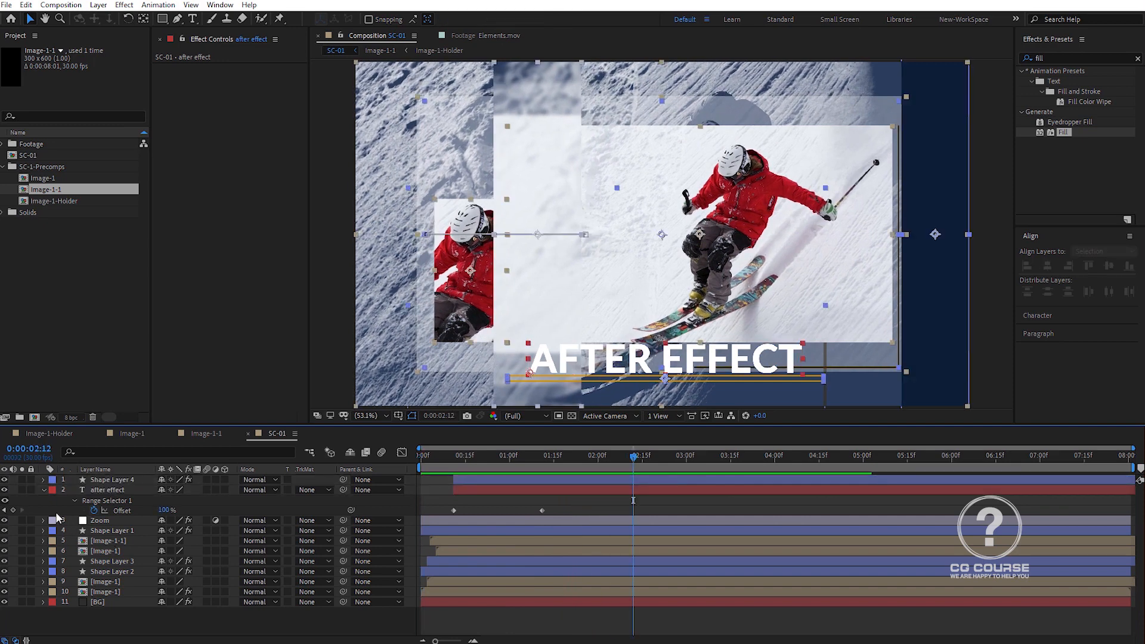
pyautogui.click(43, 491)
pyautogui.click(126, 490)
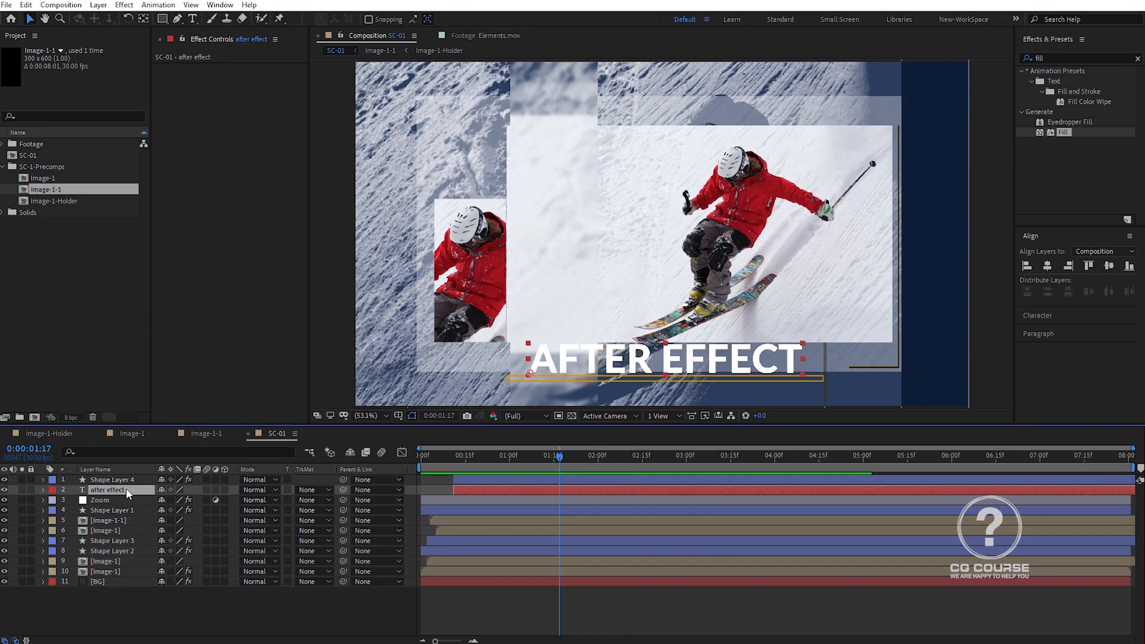
pyautogui.hotkey('ctrl', 'd')
pyautogui.moveTo(123, 492); pyautogui.dragTo(120, 503)
pyautogui.press('Return')
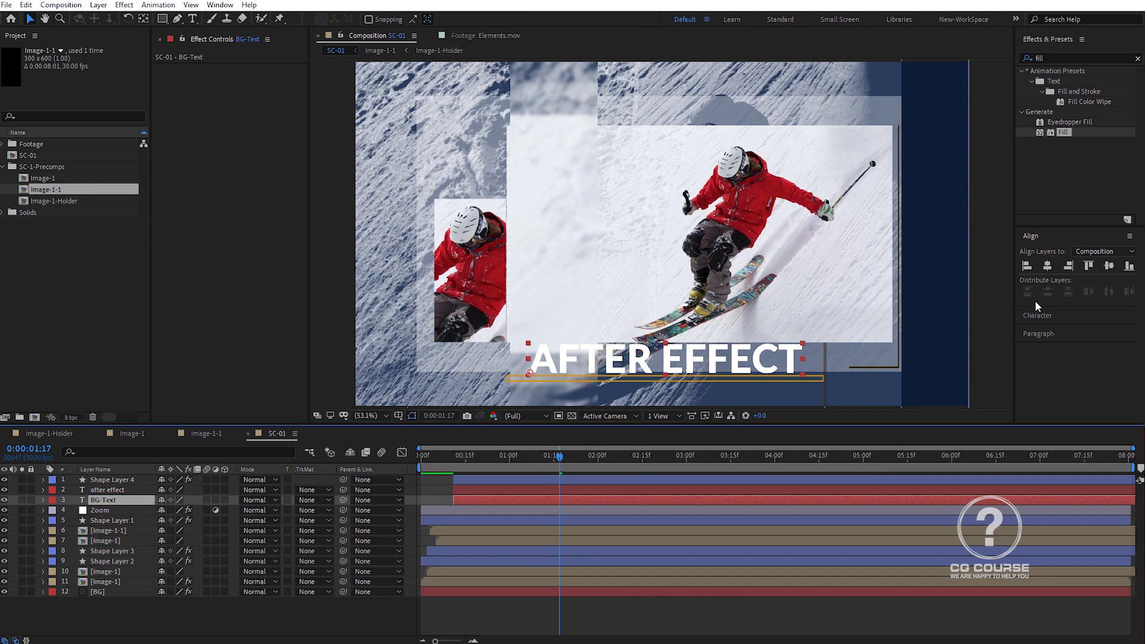
# Enlarge BG-Text to 333 px, move it across the upper frame, and style it as an unfilled white outline with a 2 px stroke
pyautogui.click(1037, 314)
pyautogui.moveTo(1040, 304); pyautogui.dragTo(1142, 304)
pyautogui.moveTo(817, 310)
pyautogui.mouseDown()
pyautogui.moveTo(653, 145)
pyautogui.moveTo(614, 131)
pyautogui.mouseUp()
pyautogui.click(1131, 272)
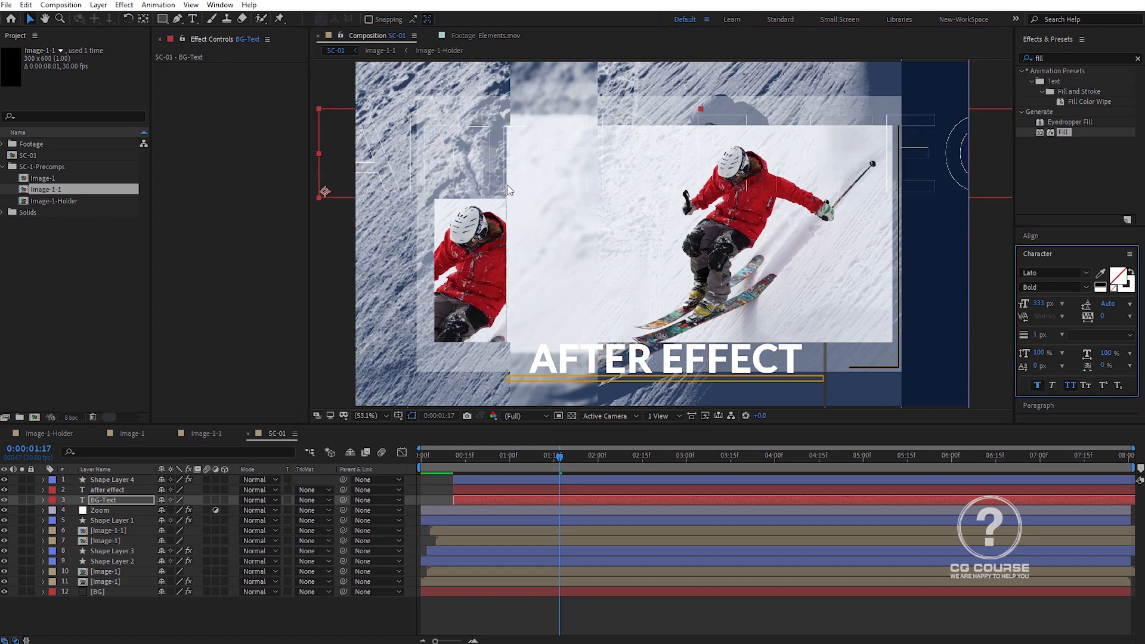
pyautogui.moveTo(1037, 339); pyautogui.dragTo(1035, 339)
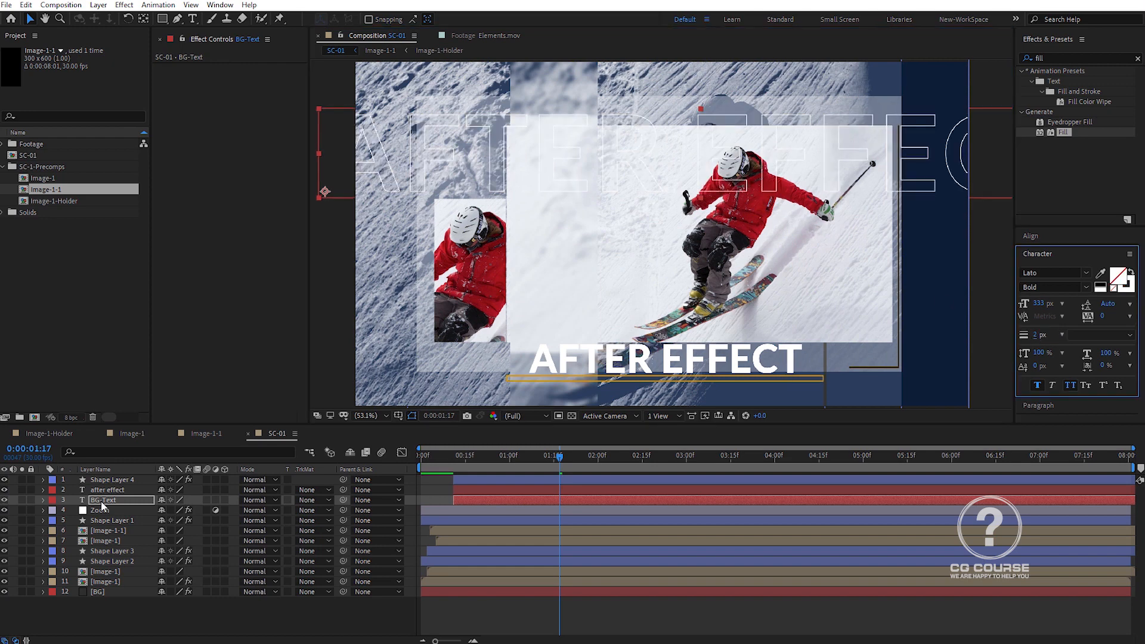
# Move BG-Text directly above the lowest Image-1 layer and keyframe its Position to drift leftward from 542.4, 406.4, then preview
pyautogui.moveTo(101, 504); pyautogui.dragTo(122, 571)
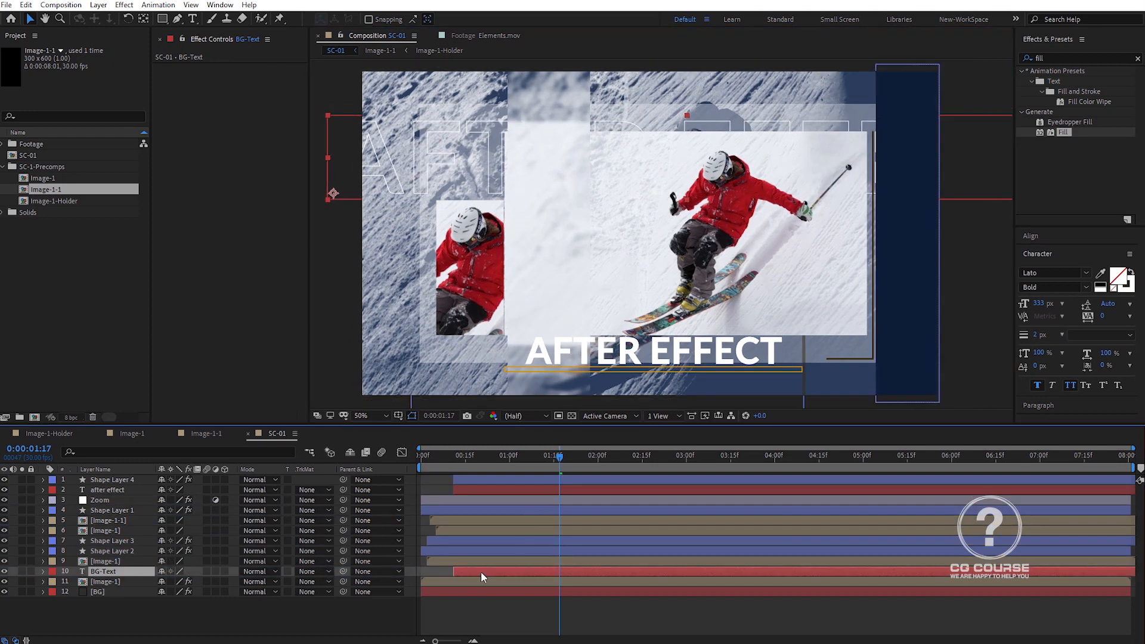
pyautogui.click(463, 463)
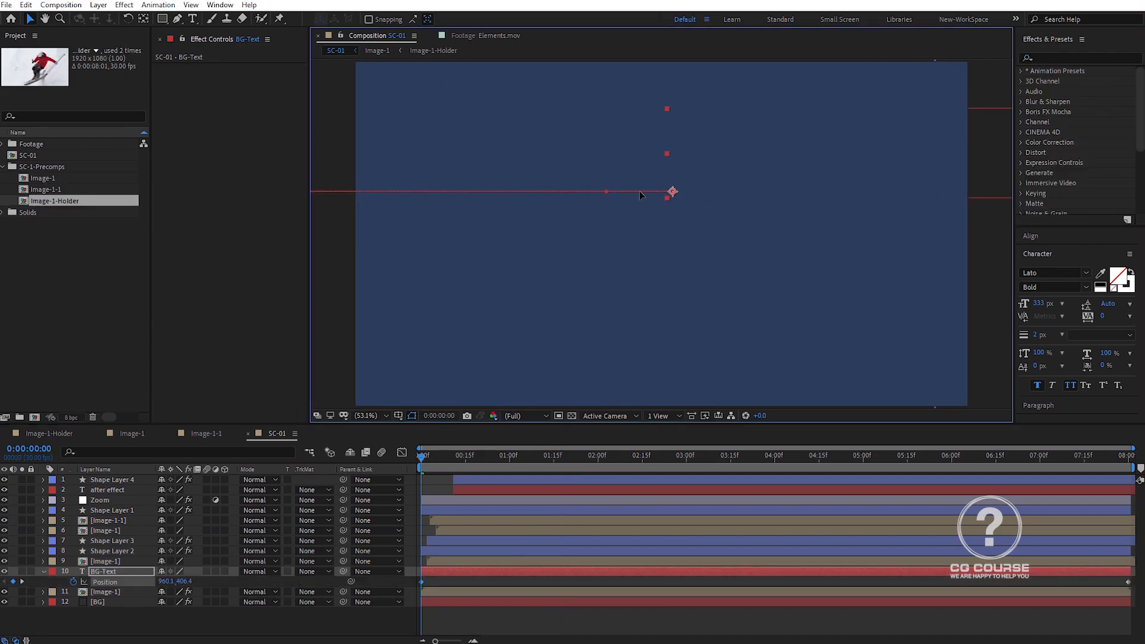
pyautogui.press('space')
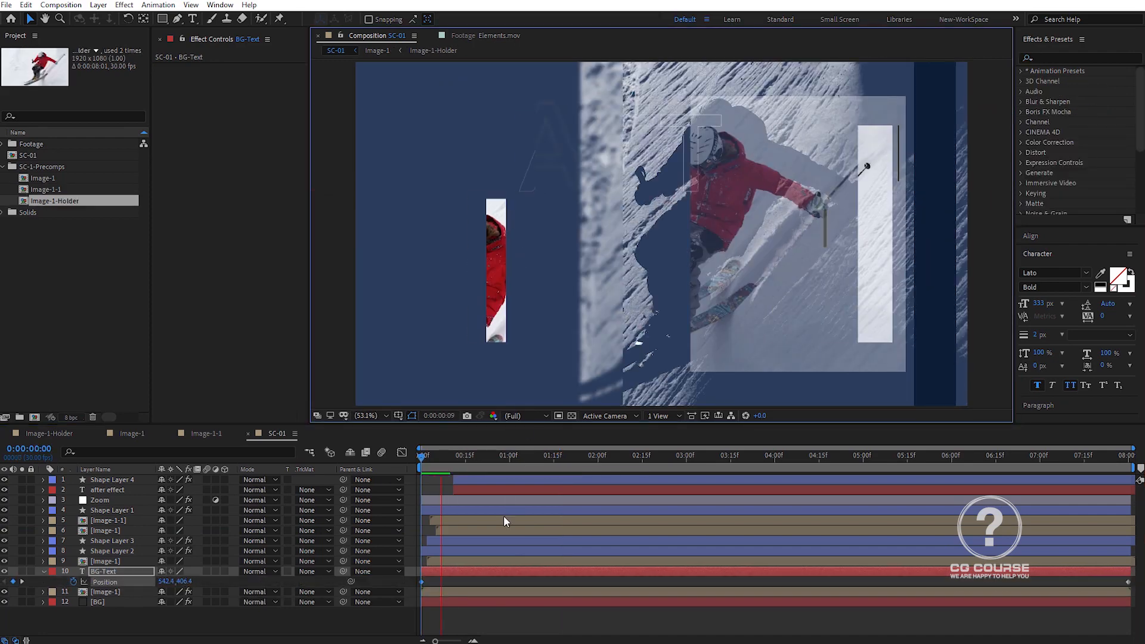
pyautogui.press('space')
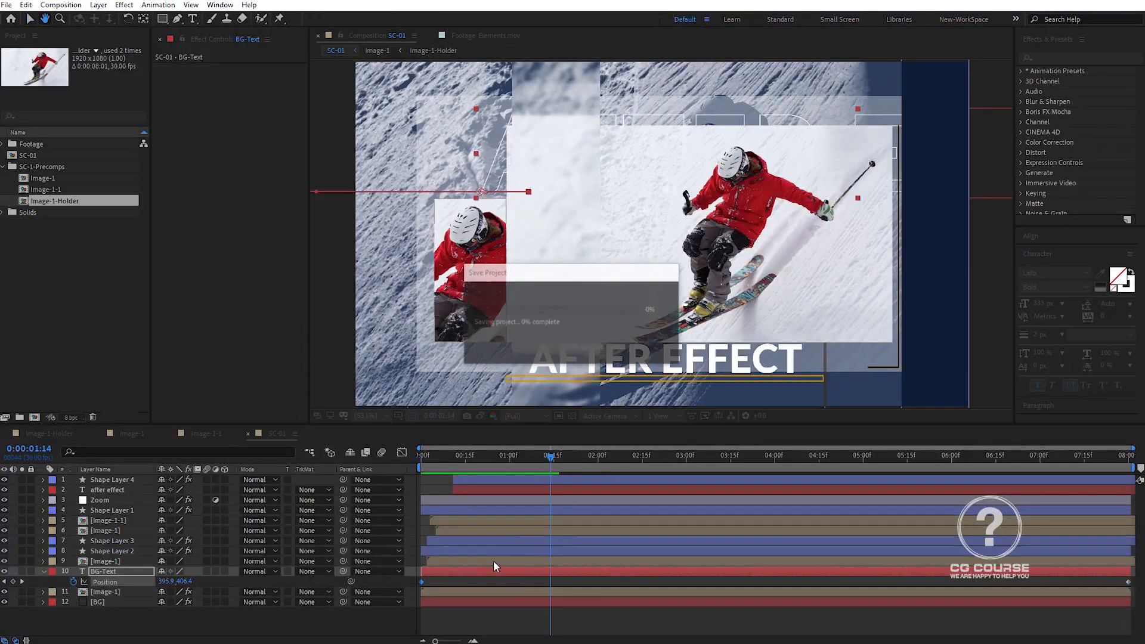
# Delay the BG-Text layer by about 4 frames and preview the scene from the start
pyautogui.moveTo(463, 575); pyautogui.dragTo(475, 572)
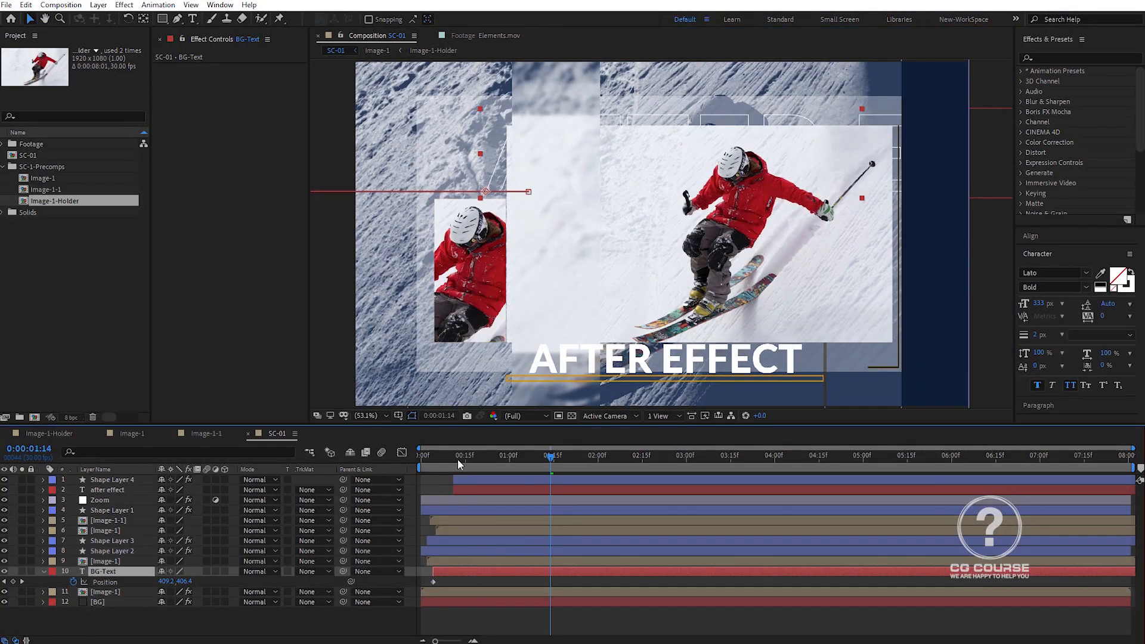
pyautogui.press('space')
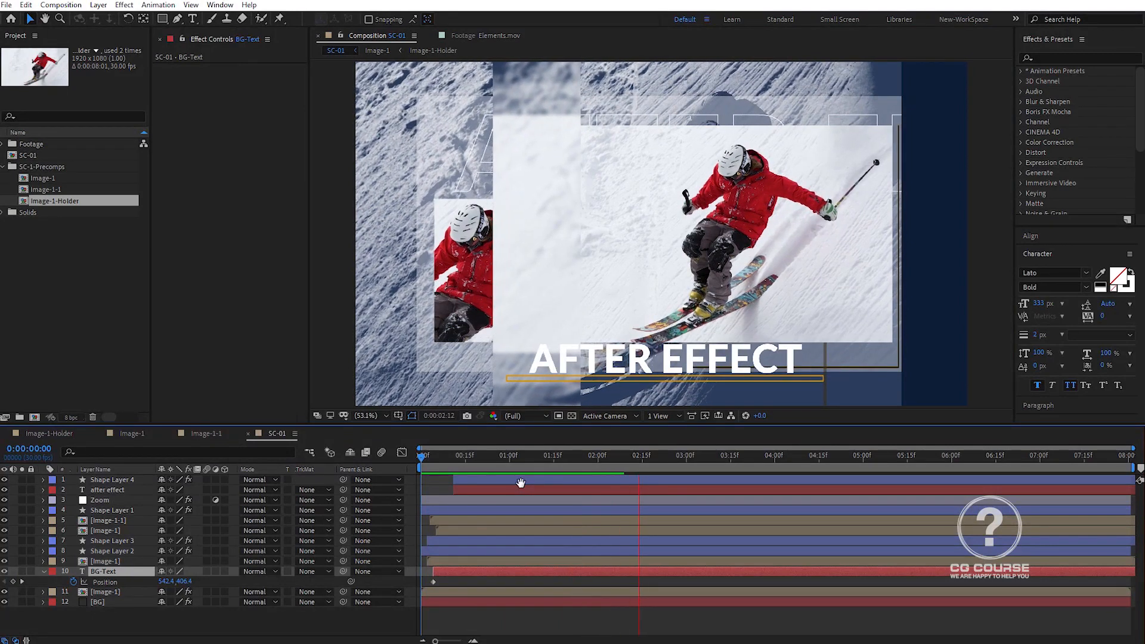
pyautogui.press('space')
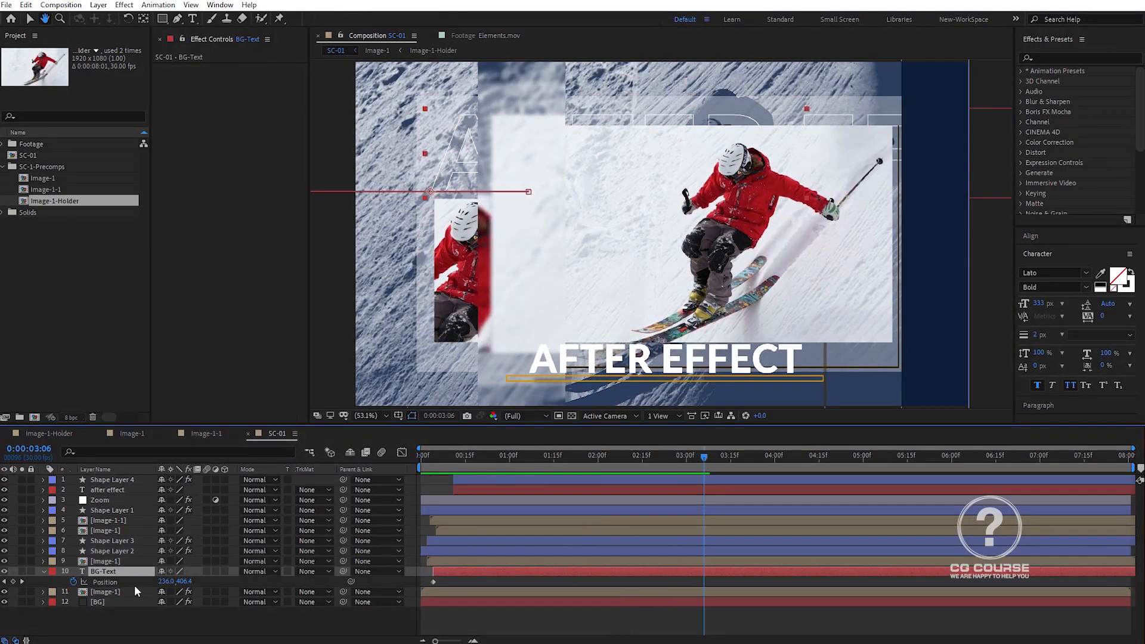
# Duplicate the after effect title layer, bring the copy to the top of the stack, and move it toward the frame's right side
pyautogui.click(43, 571)
pyautogui.click(112, 489)
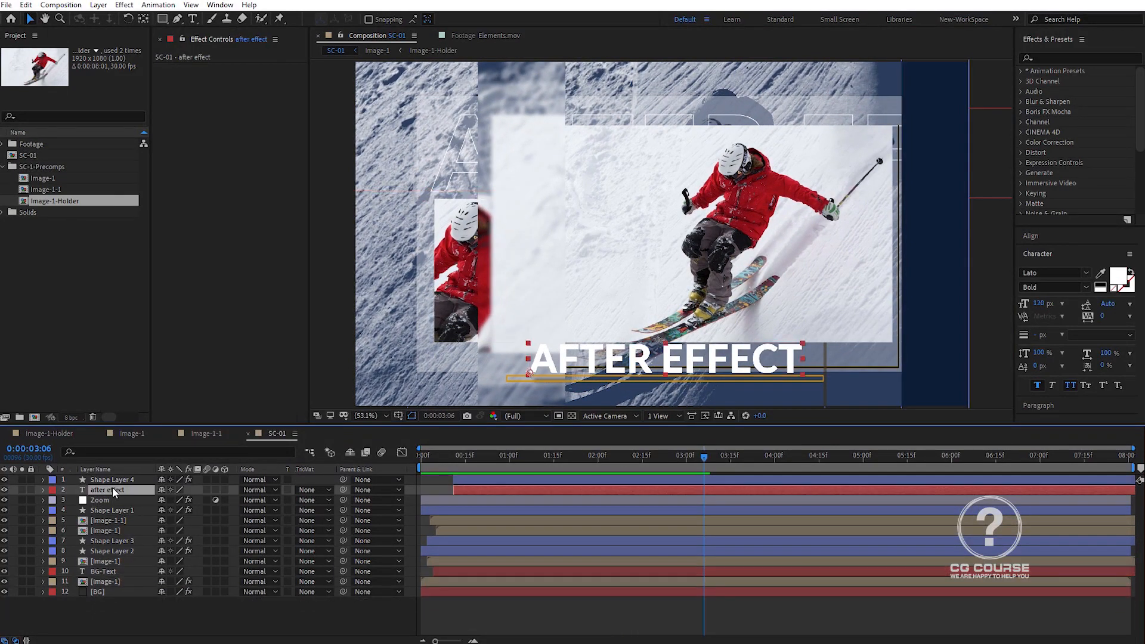
pyautogui.hotkey('ctrl', 'd')
pyautogui.hotkey('ctrl', 'shift', ']')
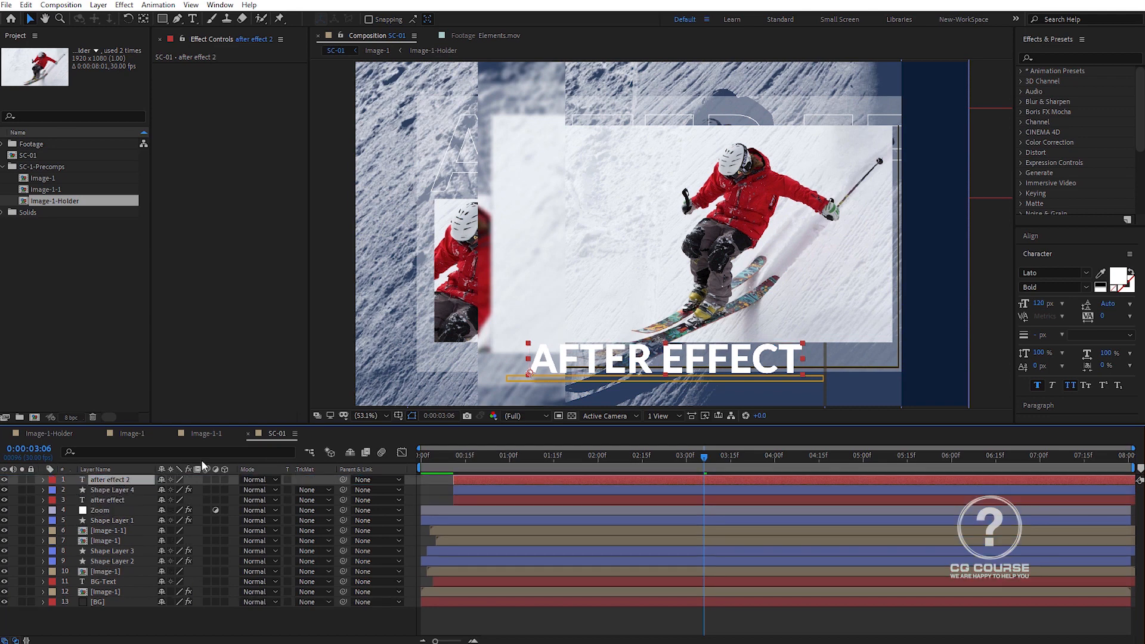
pyautogui.moveTo(535, 374); pyautogui.dragTo(748, 266)
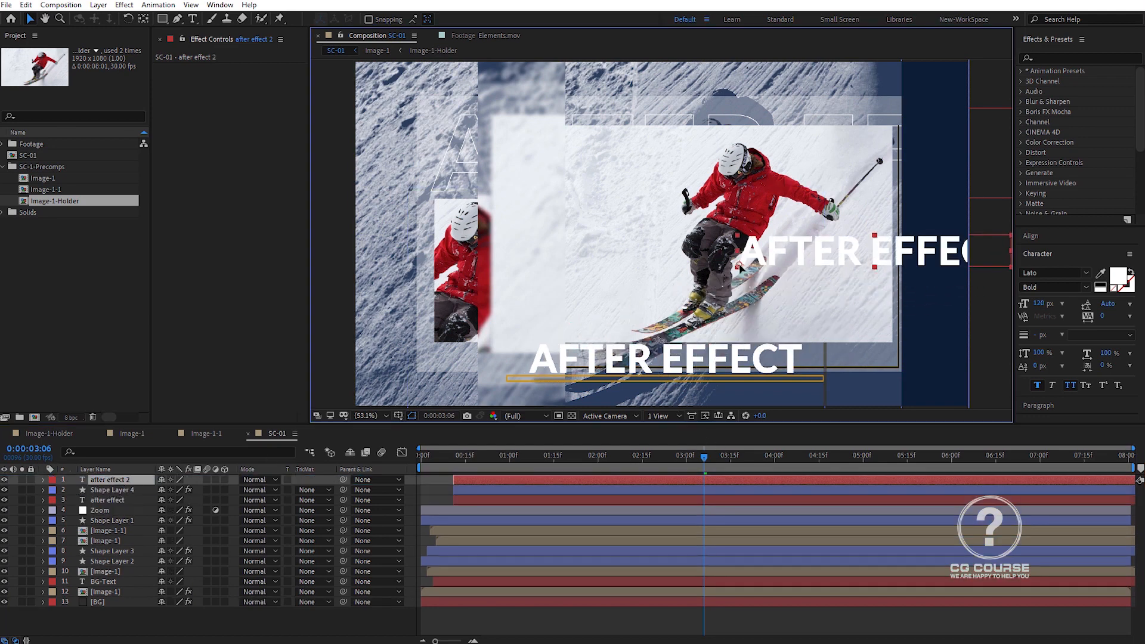
# Style the title copy as an unfilled white outline and replace its text with "slide 01" on two lines
pyautogui.click(1130, 271)
pyautogui.doubleClick(137, 479)
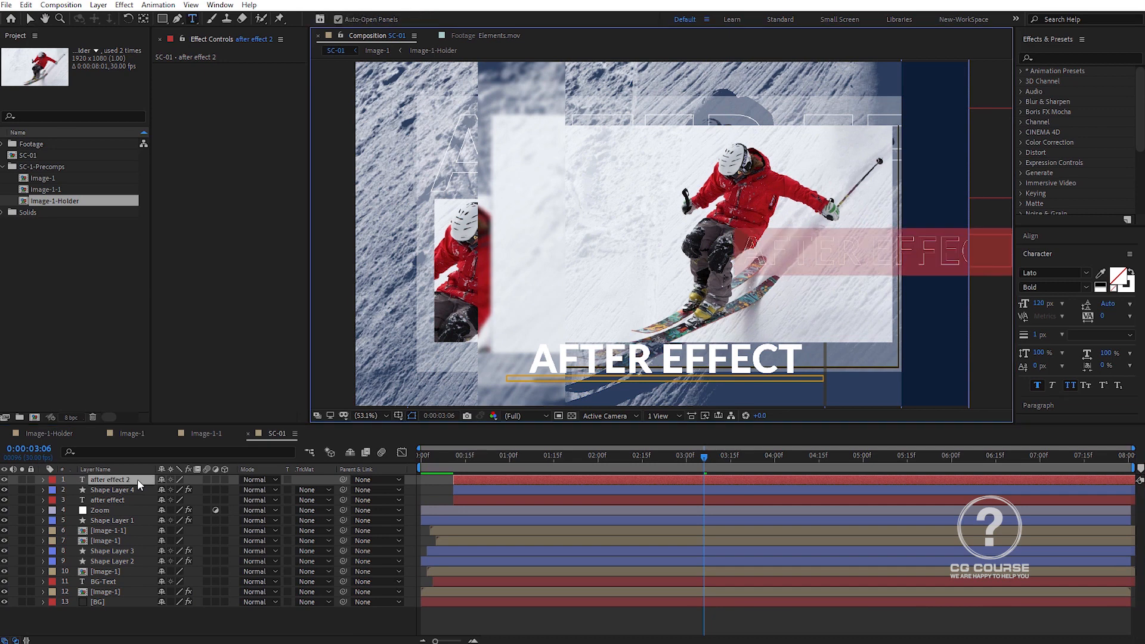
pyautogui.write('slide 01')
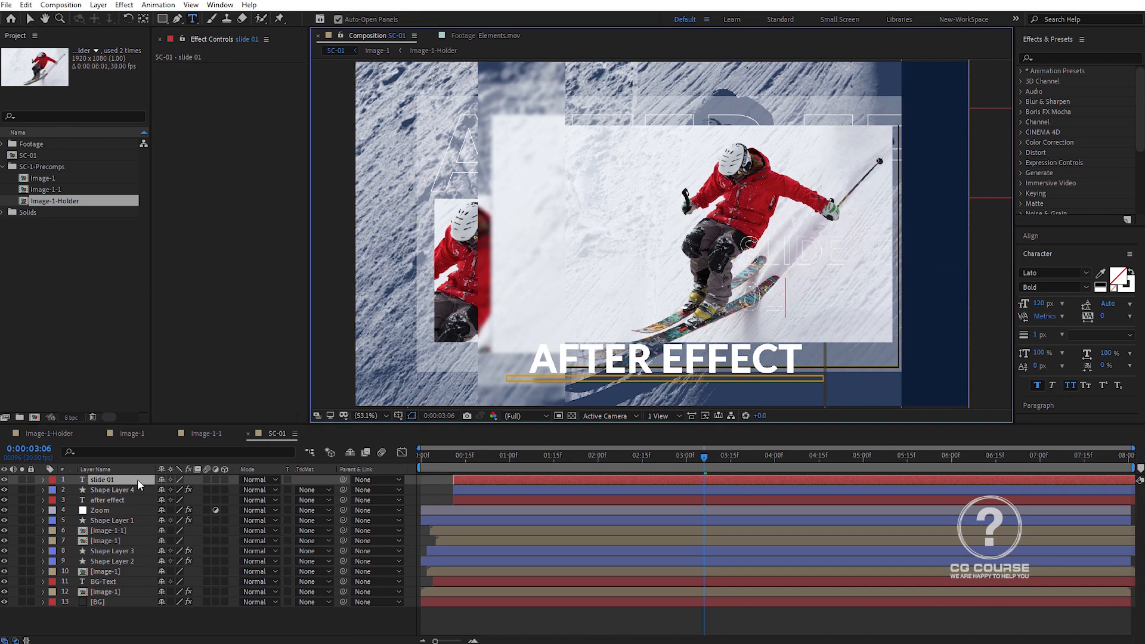
pyautogui.click(30, 19)
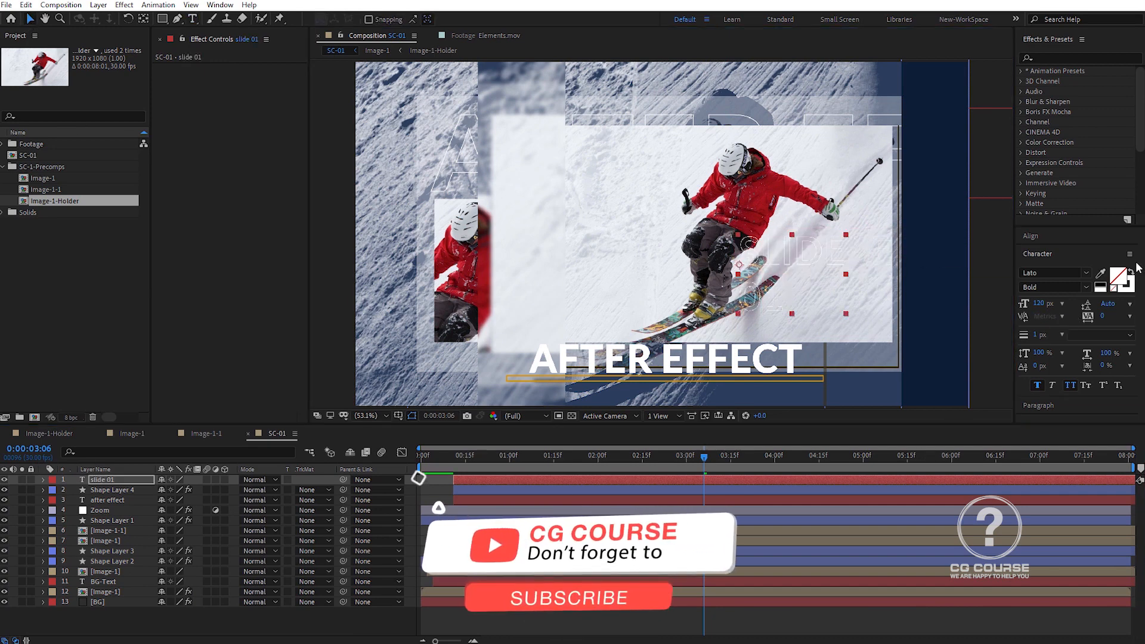
# Center-align the slide 01 text, set its size to 63 px and leading to 62 px, and place it on the dark vertical strip
pyautogui.click(1053, 408)
pyautogui.click(1041, 289)
pyautogui.moveTo(746, 256); pyautogui.dragTo(934, 182)
pyautogui.click(1030, 256)
pyautogui.moveTo(1102, 306); pyautogui.dragTo(1141, 307)
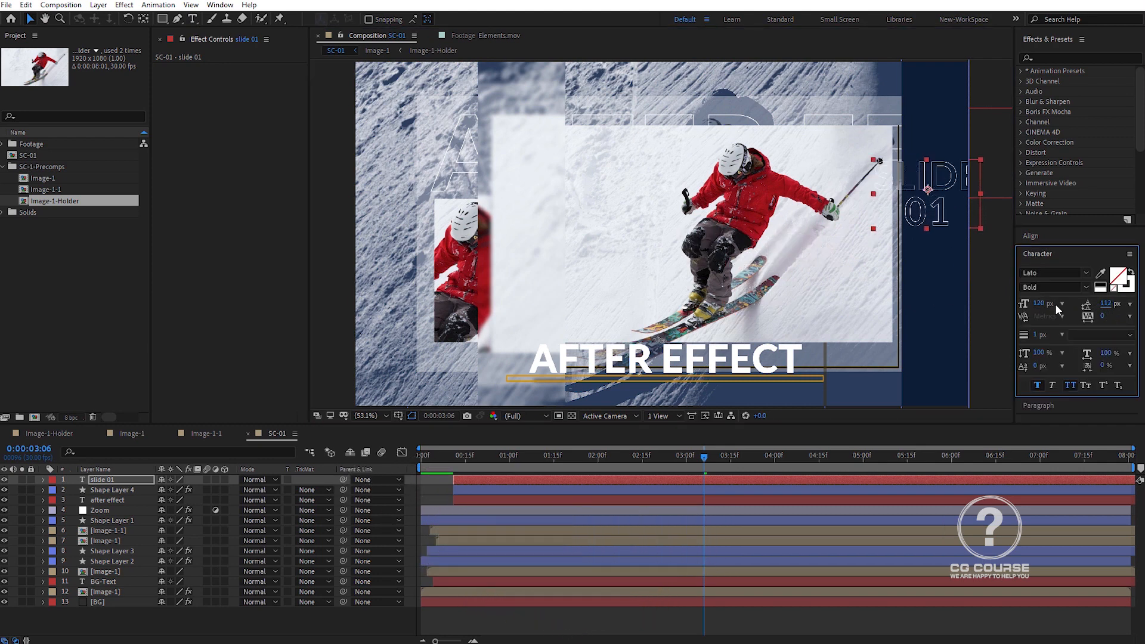
pyautogui.moveTo(1039, 304); pyautogui.dragTo(1012, 307)
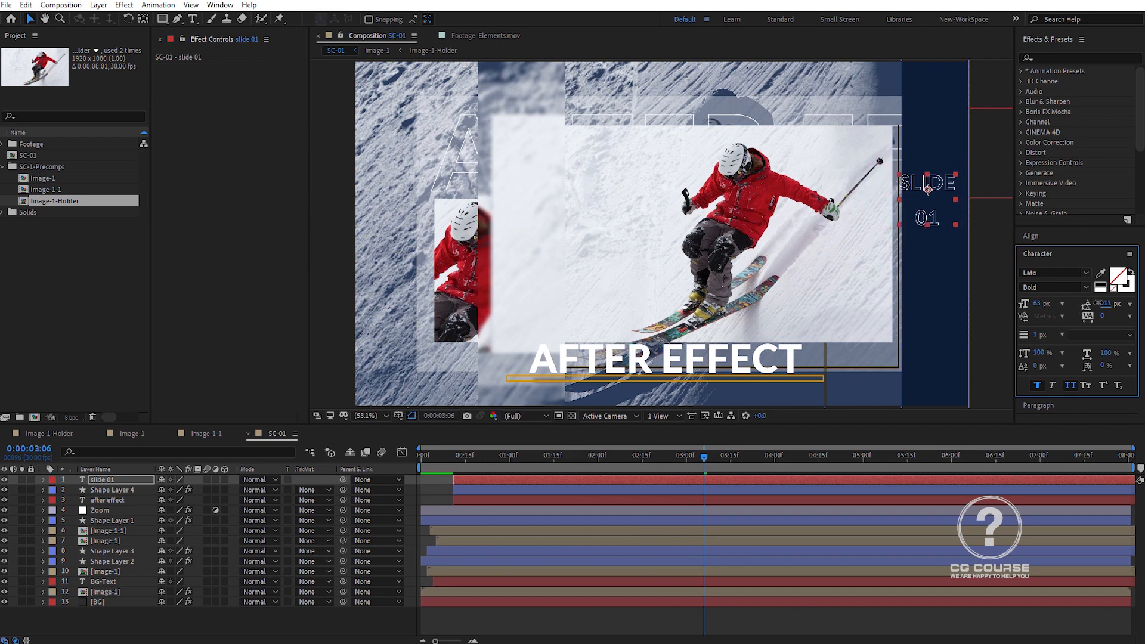
pyautogui.moveTo(930, 192)
pyautogui.mouseDown()
pyautogui.moveTo(936, 145)
pyautogui.moveTo(934, 171)
pyautogui.mouseUp()
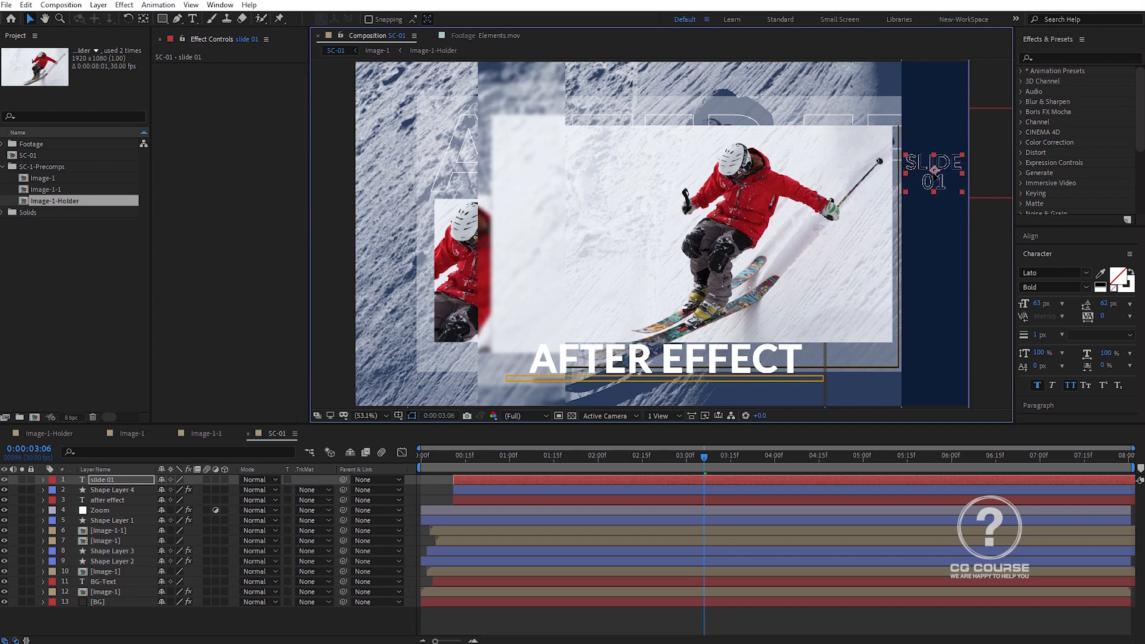
# Preview the scene, delay the slide 01 layer by about 5 frames, and set its outline stroke to 2 px
pyautogui.click(420, 467)
pyautogui.press('space')
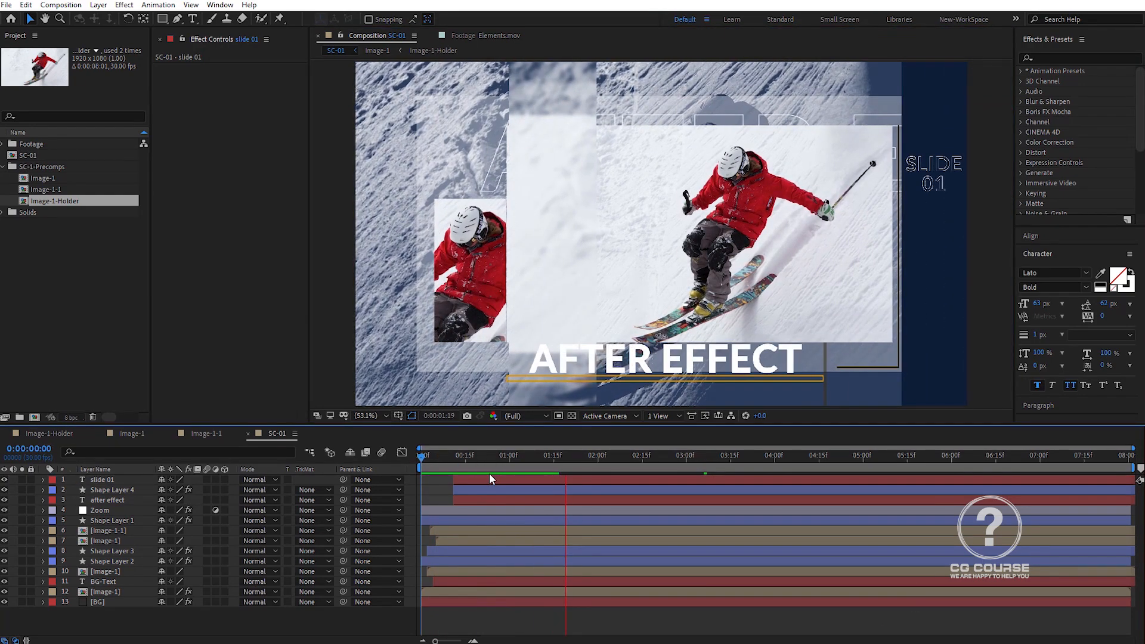
pyautogui.moveTo(473, 478); pyautogui.dragTo(489, 478)
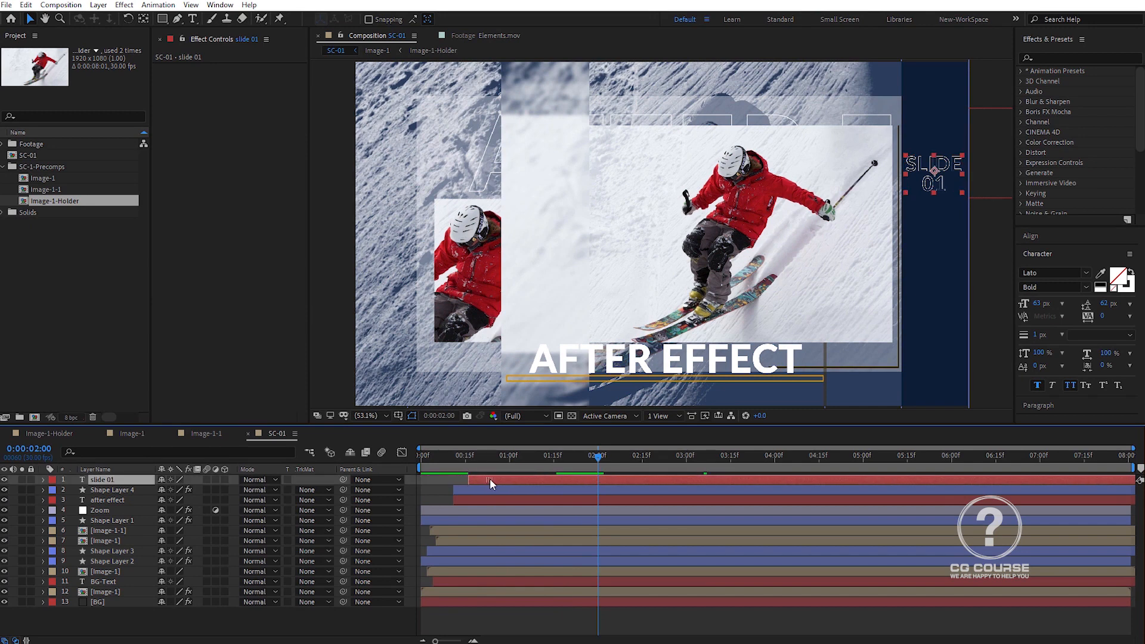
pyautogui.click(1038, 336)
pyautogui.press('Up')
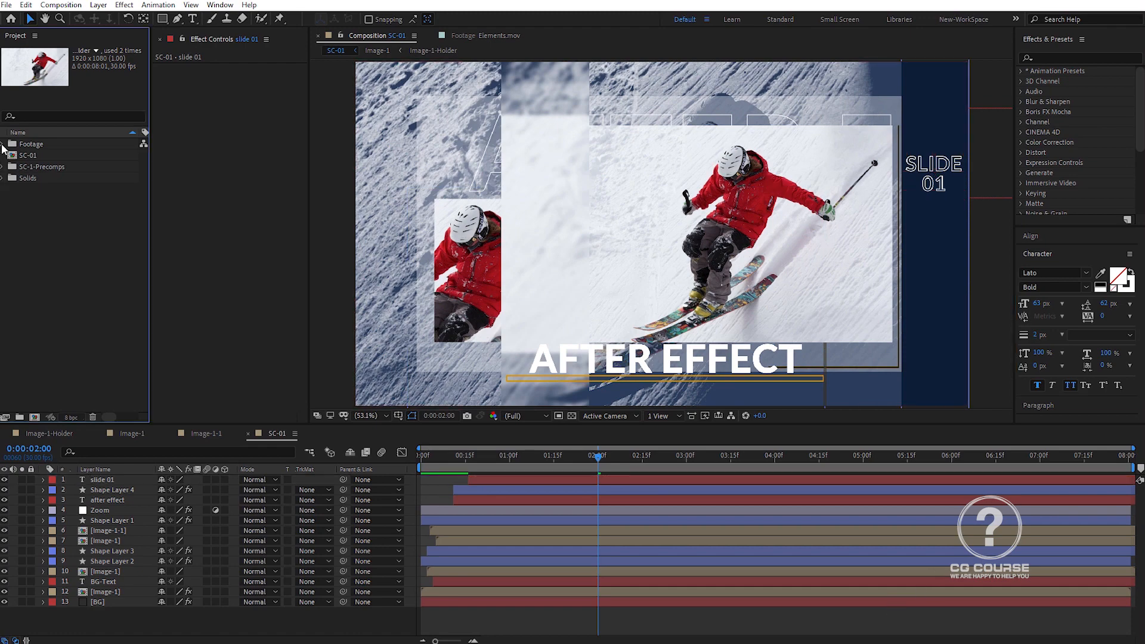
# Add Element-1.png to the SC-01 composition, scale it to 40%, and place it on the lower part of the dark strip
pyautogui.click(4, 144)
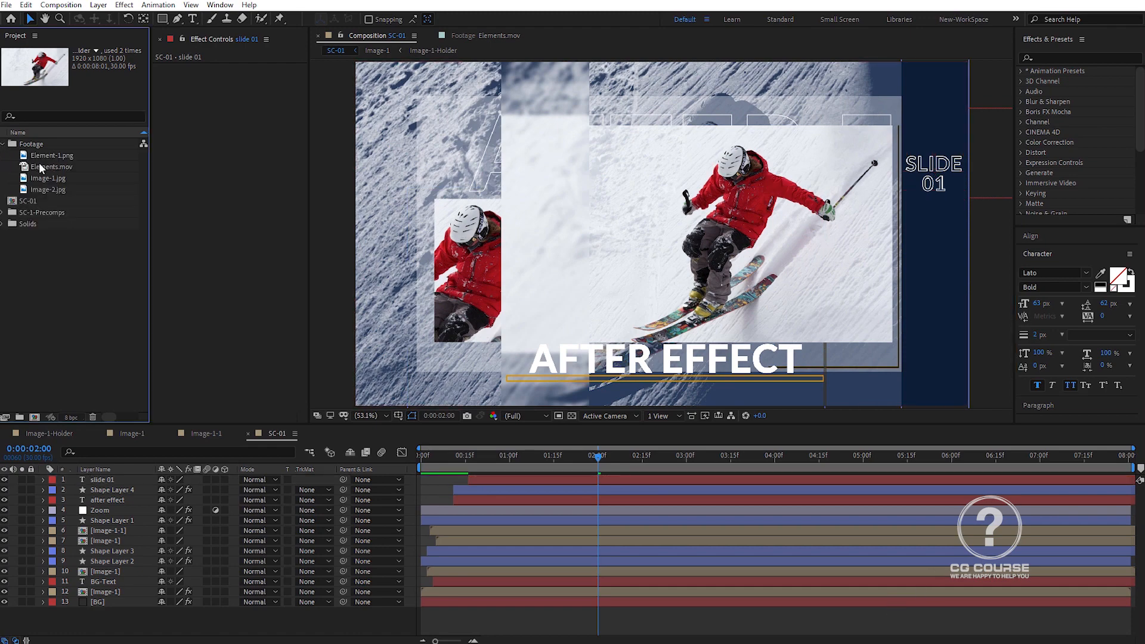
pyautogui.click(46, 156)
pyautogui.moveTo(46, 157); pyautogui.dragTo(628, 263)
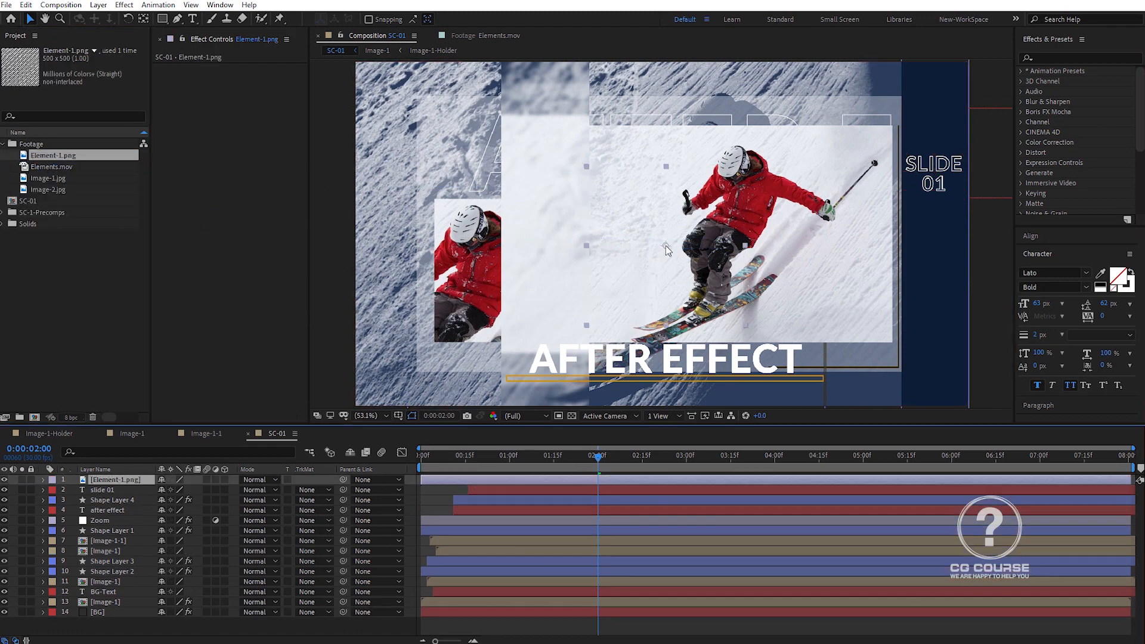
pyautogui.press('s')
pyautogui.moveTo(194, 490); pyautogui.dragTo(174, 489)
pyautogui.moveTo(667, 250); pyautogui.dragTo(934, 345)
pyautogui.moveTo(193, 490); pyautogui.dragTo(177, 490)
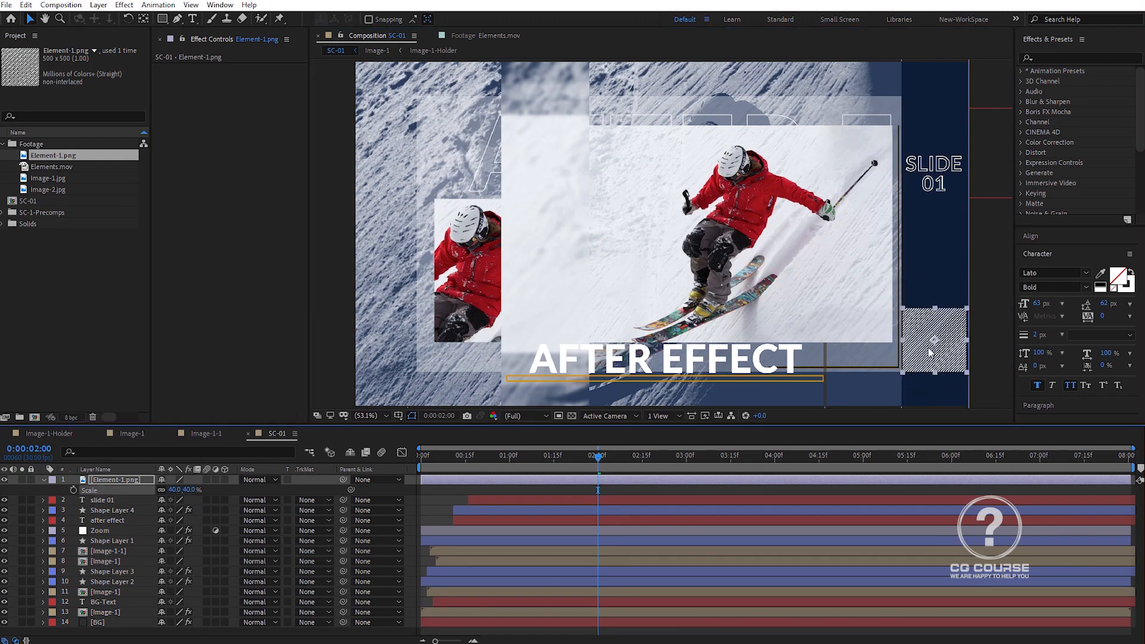
# Set the Element-1.png layer's opacity to 40%
pyautogui.press('t')
pyautogui.moveTo(928, 349); pyautogui.dragTo(934, 105)
pyautogui.click(164, 491)
pyautogui.write('40')
pyautogui.press('Return')
# Duplicate Element-1.png as a smaller accent above the slide 01 text, with scale 20% and opacity 20%
pyautogui.hotkey('ctrl', 'd')
pyautogui.press('s')
pyautogui.moveTo(195, 490); pyautogui.dragTo(188, 491)
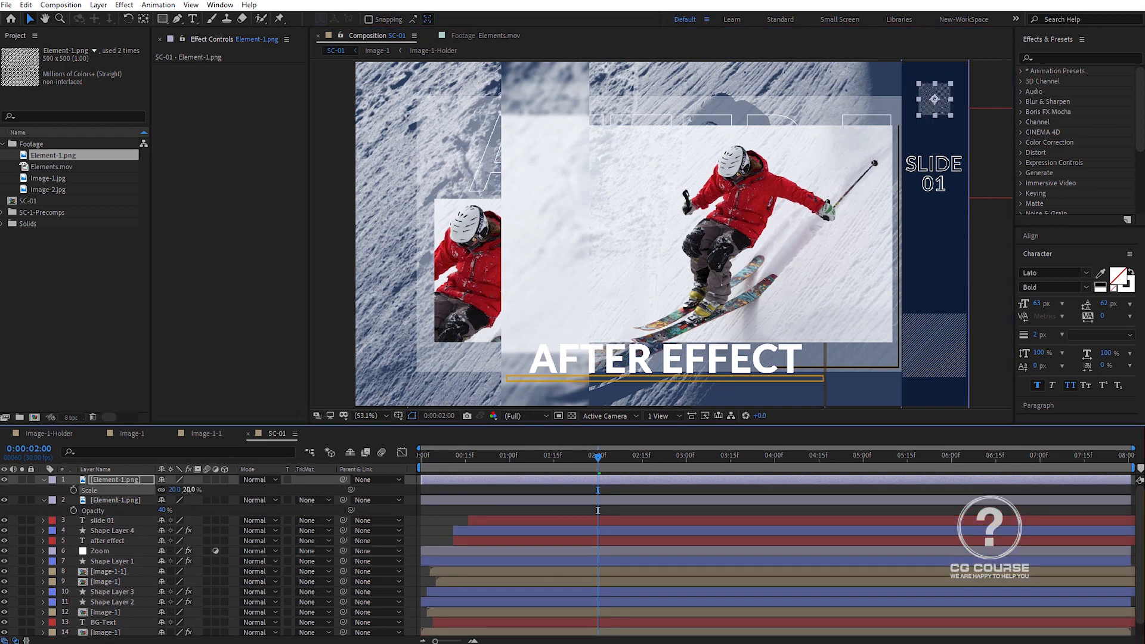
pyautogui.click(164, 490)
pyautogui.write('20')
pyautogui.press('Return')
pyautogui.click(406, 517)
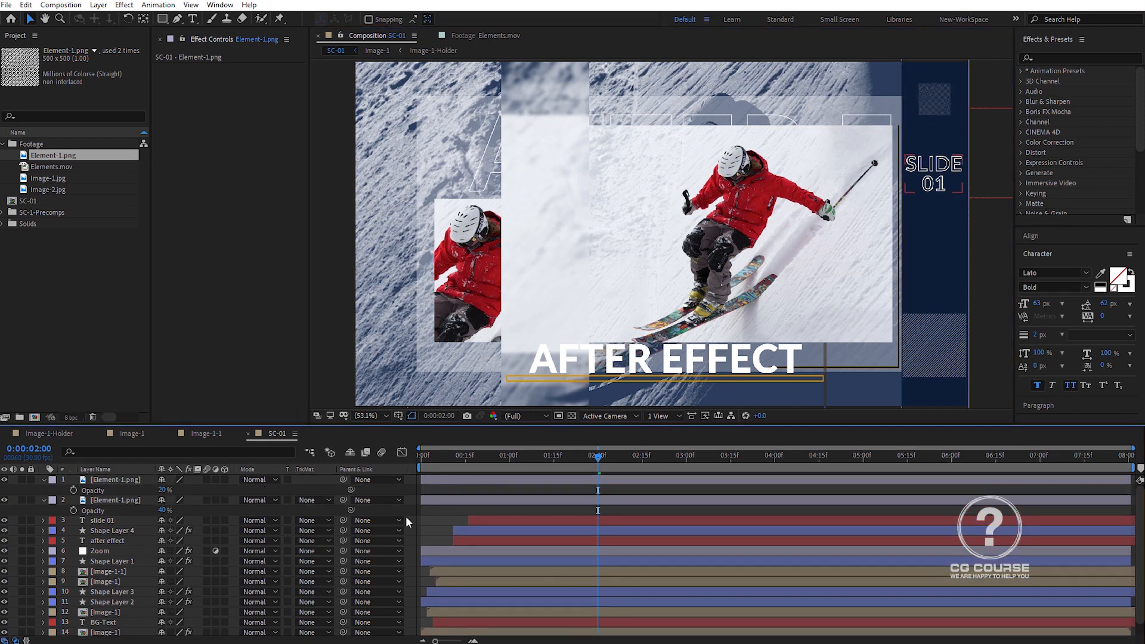
pyautogui.click(44, 479)
pyautogui.click(42, 490)
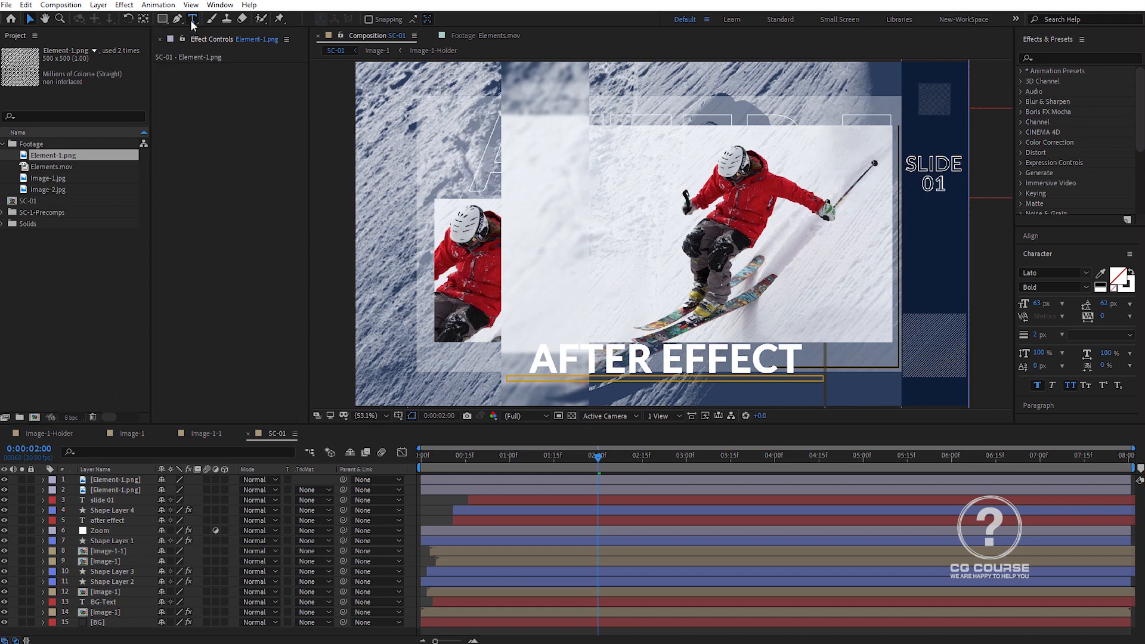
# Create a paragraph text box over the upper-left image area, fill it with Lorem ipsum text, and rename the layer Paraghraph
pyautogui.moveTo(396, 105); pyautogui.dragTo(705, 329)
pyautogui.write('Lorem ipsum dolor sit amet, consectetuer adipiscing elit, sed diam nonummy nibh euismod tincidunt ut laoreet dolore magna aliquam erat volutpat. Ut wisi enim ad minim veniam, quis nostrud exerci tation ullamcorper suscipit lobortis nisl ut aliquip ex ea commodo consequat.')
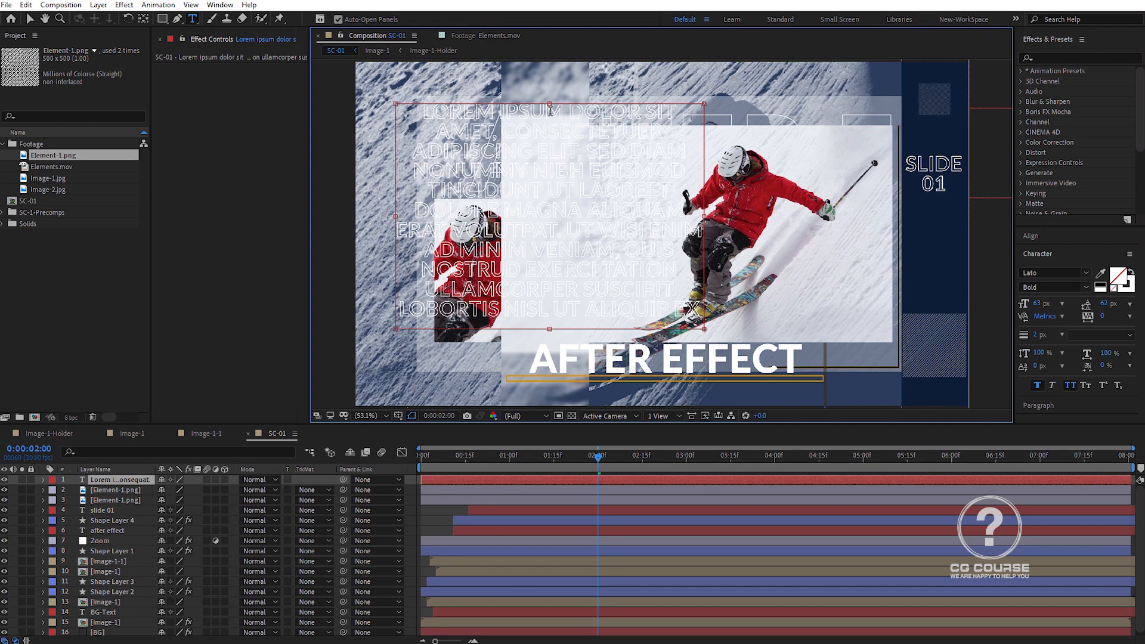
pyautogui.click(120, 480)
pyautogui.press('v')
pyautogui.press('Return')
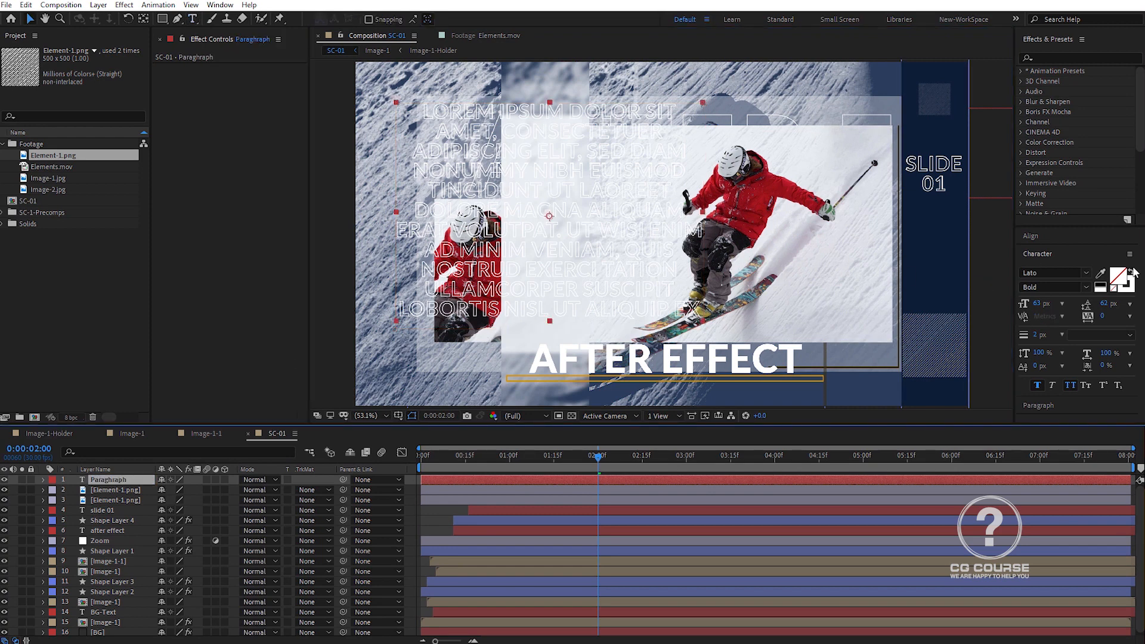
# Give the Paraghraph text a solid white fill without stroke and justify its lines
pyautogui.hotkey('ctrl', '7')
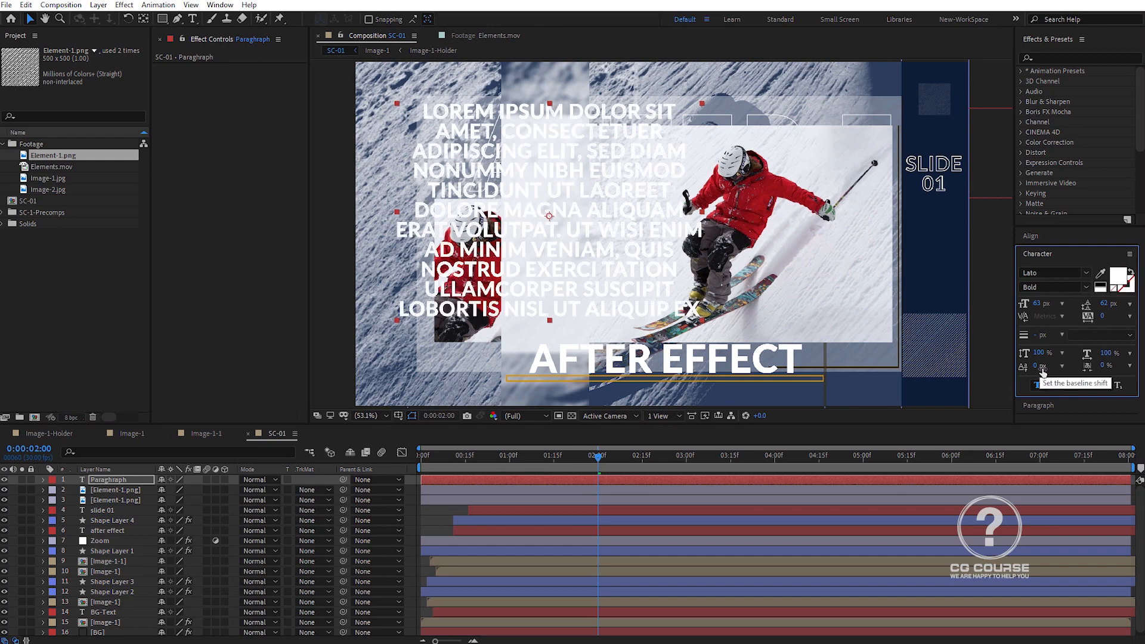
pyautogui.click(1074, 289)
pyautogui.press('s')
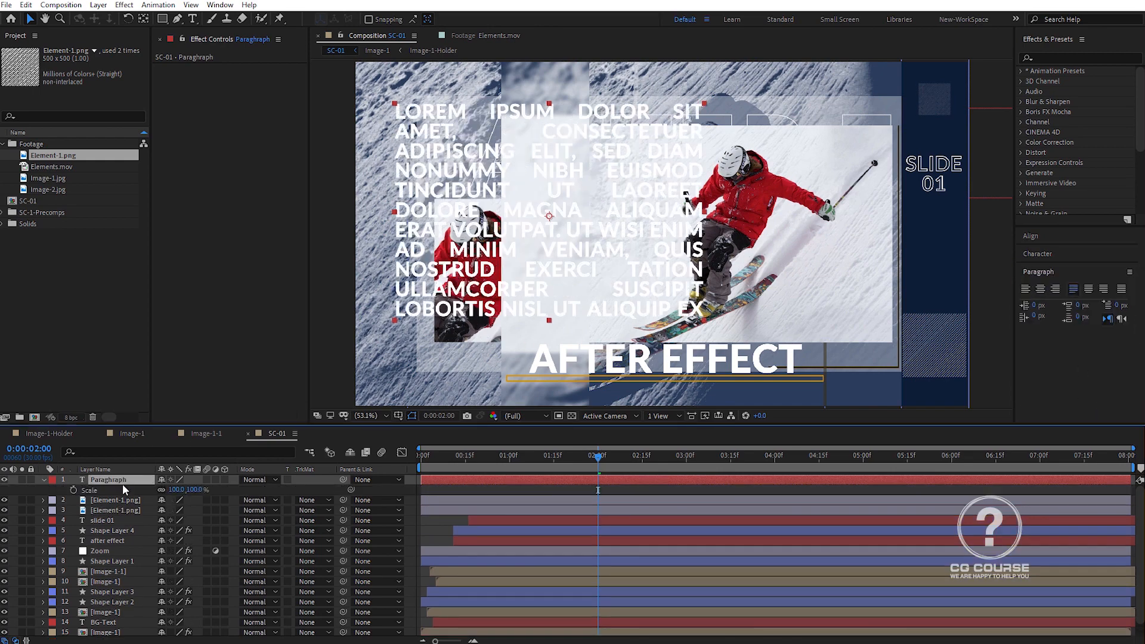
pyautogui.click(44, 481)
# Set the Paraghraph text to 15 px with 27 px leading, narrow its text box, and turn off faux bold
pyautogui.click(1036, 236)
pyautogui.click(1039, 312)
pyautogui.moveTo(1038, 305); pyautogui.dragTo(1008, 309)
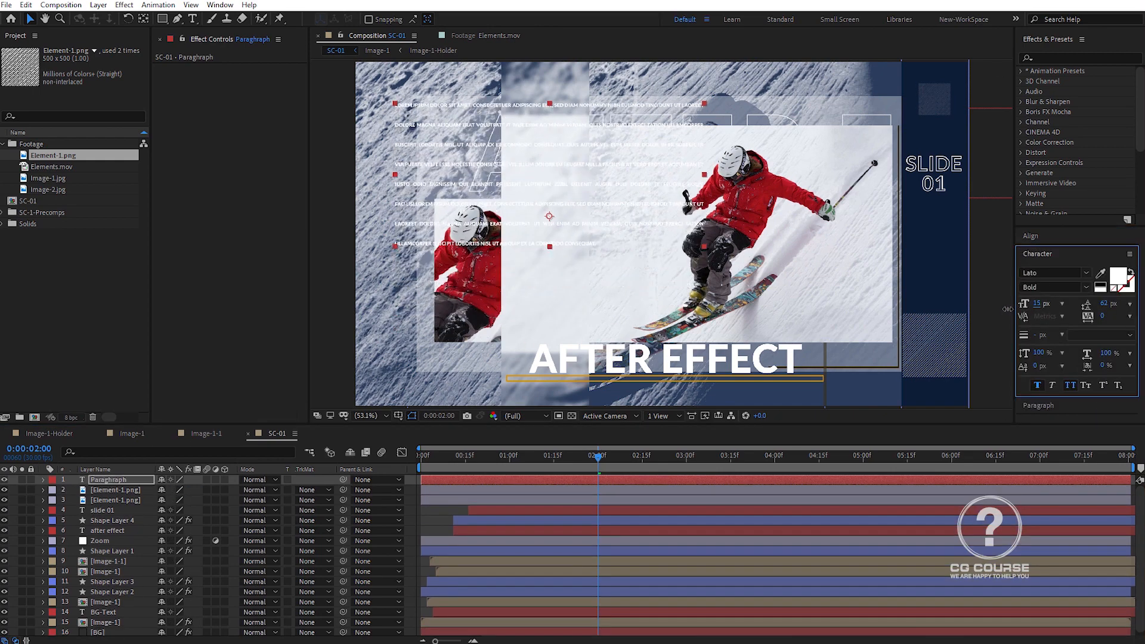
pyautogui.moveTo(1101, 305); pyautogui.dragTo(1081, 304)
pyautogui.moveTo(705, 172); pyautogui.dragTo(647, 174)
pyautogui.click(1038, 386)
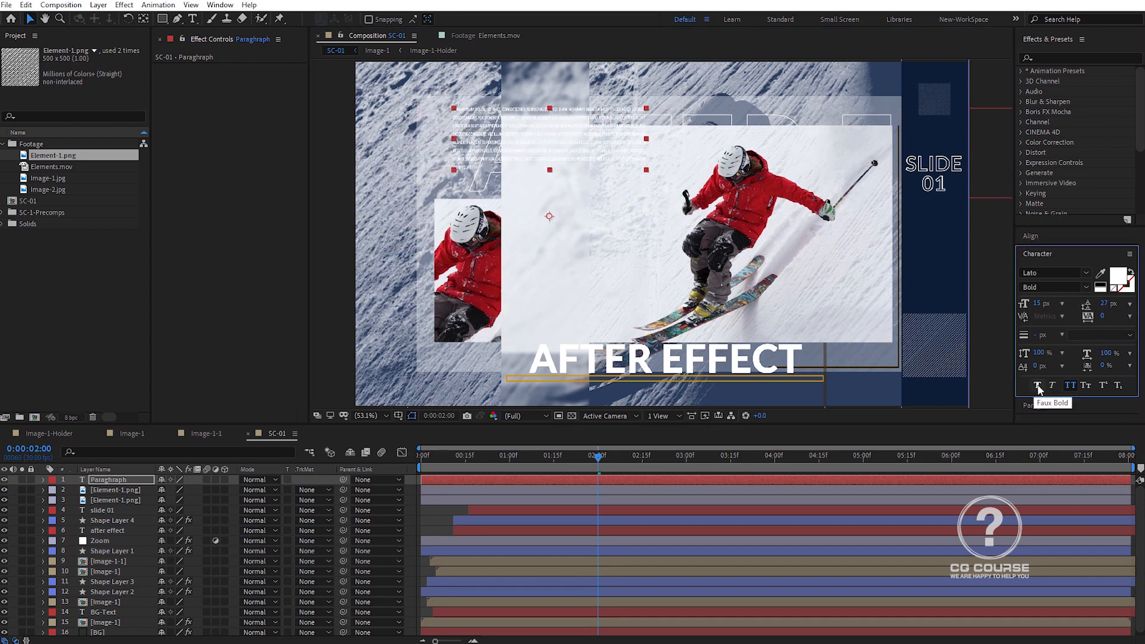
# Set the Paraghraph layer's opacity to 40% and apply Fast Box Blur with a blur radius of 2
pyautogui.press('t')
pyautogui.click(164, 491)
pyautogui.write('40')
pyautogui.press('Return')
pyautogui.click(1054, 59)
pyautogui.write('fast')
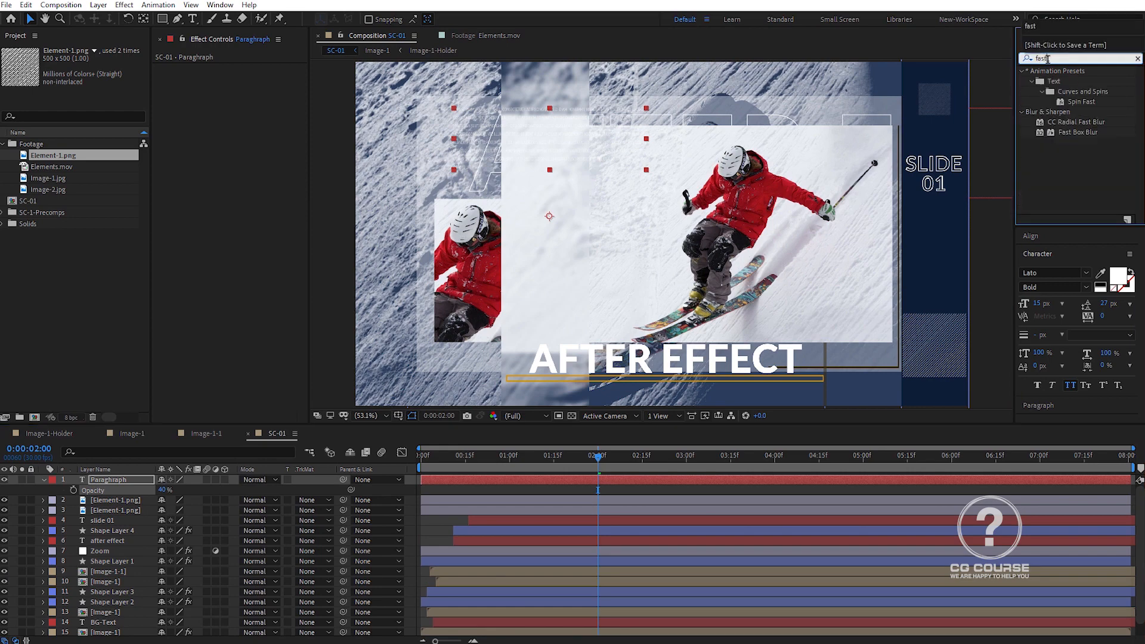
pyautogui.doubleClick(1077, 132)
pyautogui.moveTo(241, 85); pyautogui.dragTo(251, 84)
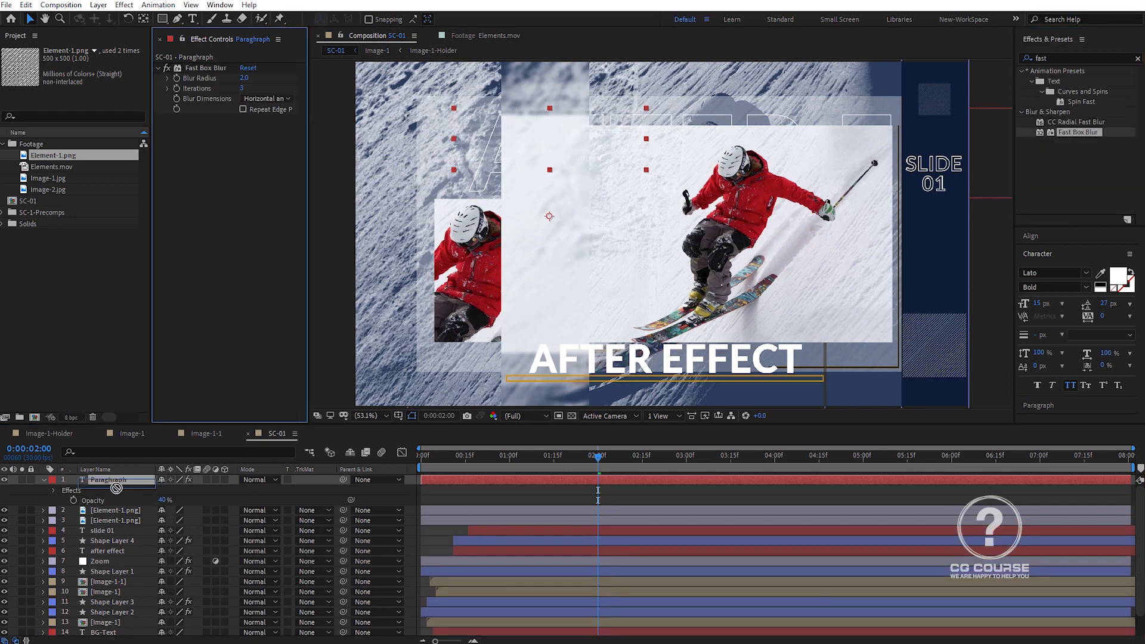
# Move the Paraghraph layer directly below Shape Layer 2 and shift its text toward the frame's left side
pyautogui.moveTo(108, 479); pyautogui.dragTo(123, 601)
pyautogui.moveTo(549, 164); pyautogui.dragTo(480, 163)
pyautogui.press('u')
pyautogui.press('t')
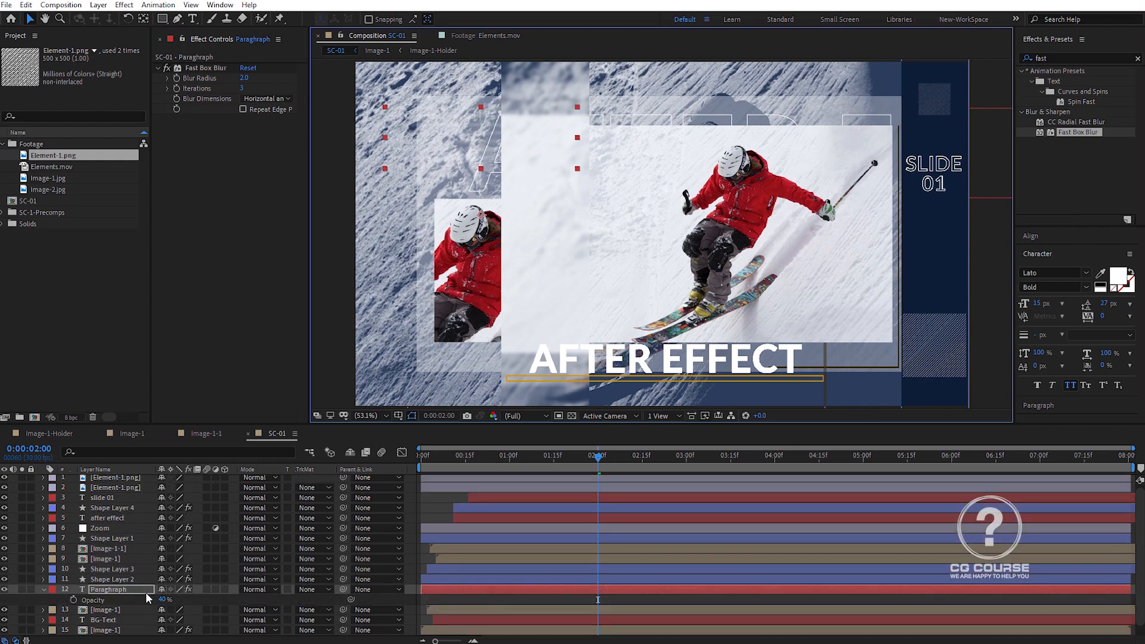
# Set the Paraghraph layer's blur radius to 1 and opacity to 70%, nudging the text slightly in the frame
pyautogui.click(244, 78)
pyautogui.moveTo(449, 136); pyautogui.dragTo(435, 130)
pyautogui.hotkey('shift', 'Right')
pyautogui.hotkey('shift', 'Right')
pyautogui.hotkey('shift', 'Right')
pyautogui.press('t')
pyautogui.click(162, 599)
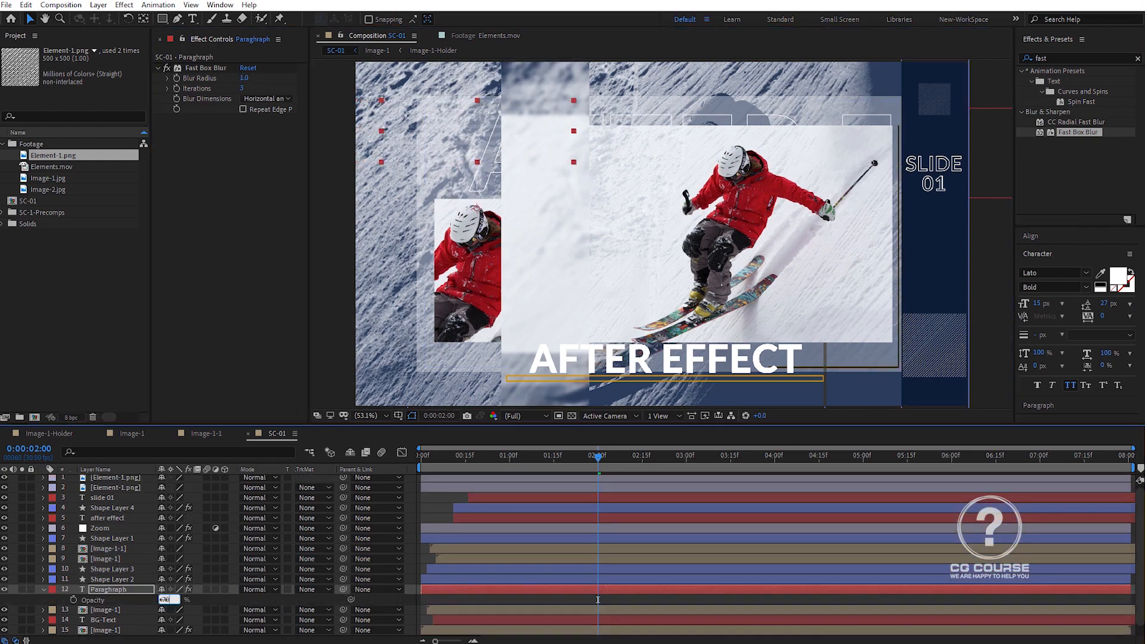
pyautogui.write('70')
pyautogui.press('Return')
# Set the Paraghraph position to 360.0, 837.1, then duplicate the layer and place the copy across the frame's right side
pyautogui.press('p')
pyautogui.moveTo(165, 600); pyautogui.dragTo(126, 601)
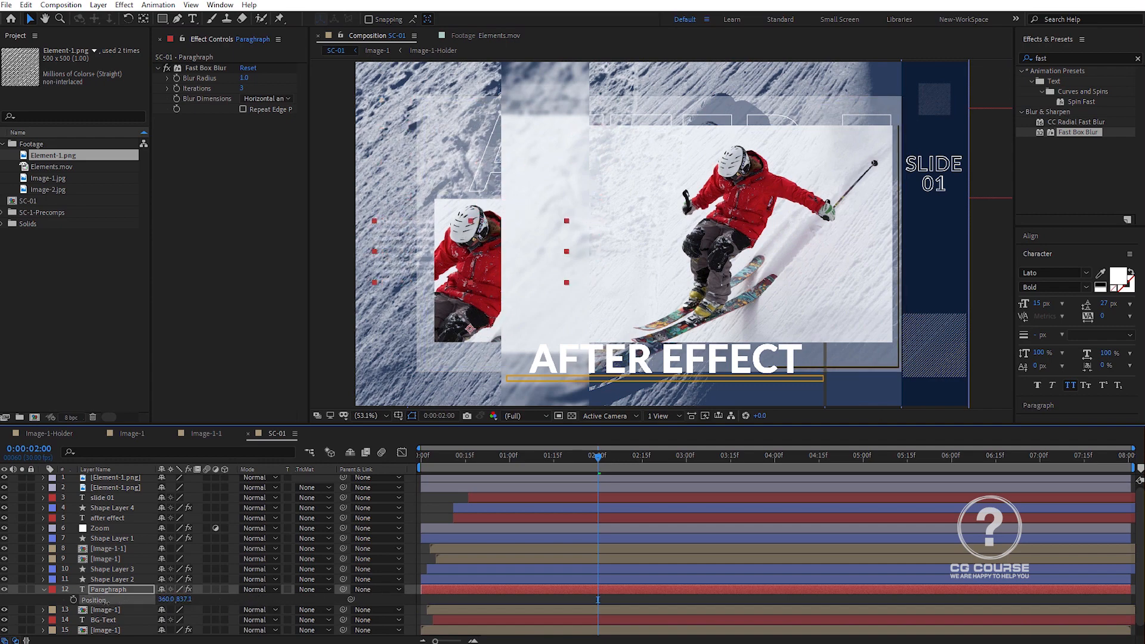
pyautogui.hotkey('ctrl', 'd')
pyautogui.moveTo(471, 335); pyautogui.dragTo(875, 320)
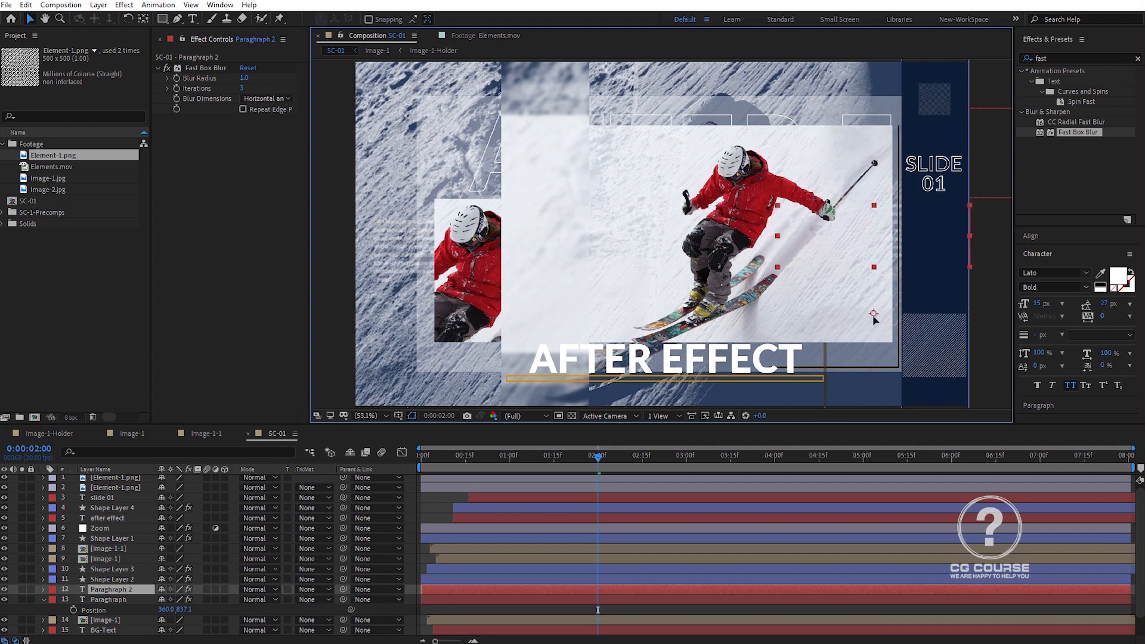
# Move Paraghraph 2 directly above Shape Layer 1, put the large Image-1 layer above it, and delay that image about 4 frames
pyautogui.click(111, 580)
pyautogui.scroll(-2, 109, 582)
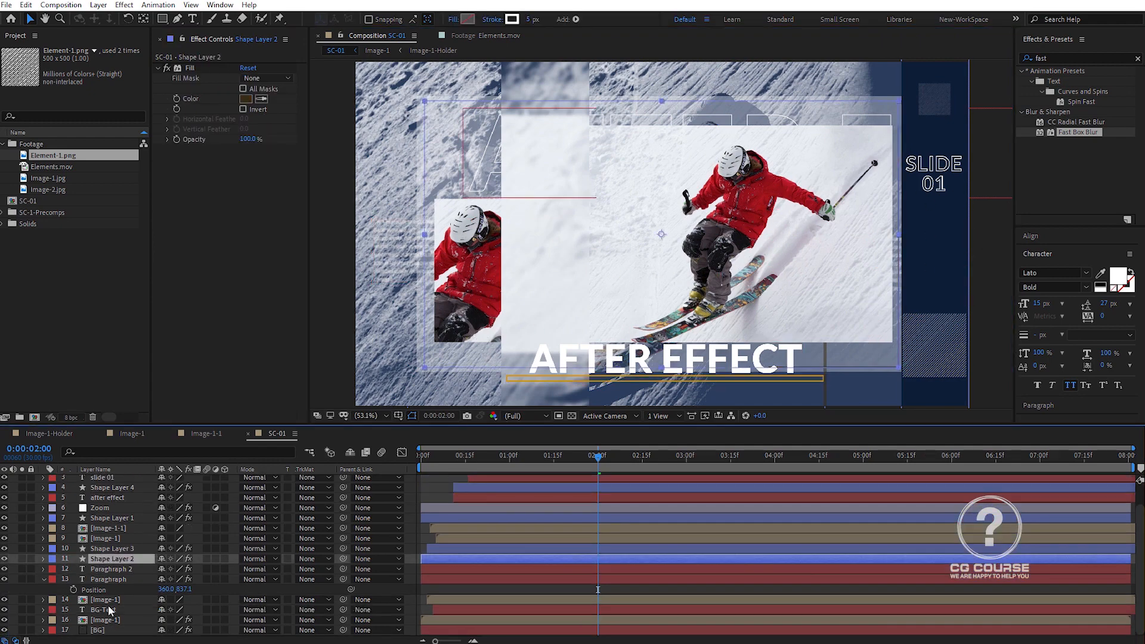
pyautogui.click(108, 519)
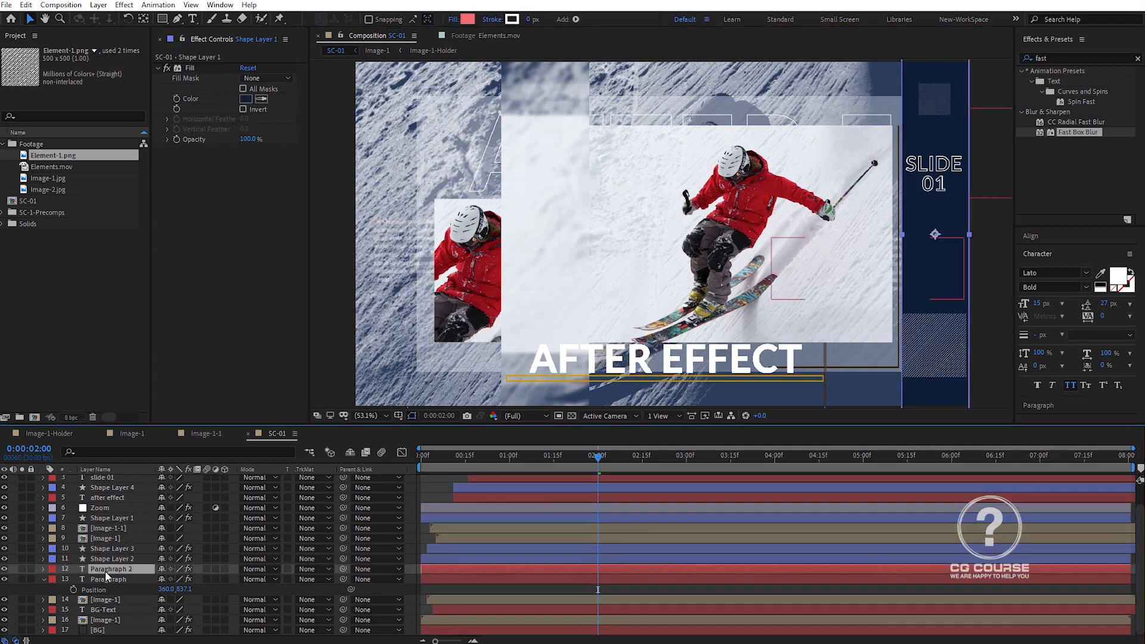
pyautogui.moveTo(105, 570); pyautogui.dragTo(105, 513)
pyautogui.click(105, 541)
pyautogui.moveTo(454, 520); pyautogui.dragTo(466, 520)
# Keyframe the Paraghraph 2 opacity to fade in from 0% at the start to 70% at about frame 12
pyautogui.click(440, 486)
pyautogui.moveTo(460, 457); pyautogui.dragTo(448, 456)
pyautogui.click(124, 529)
pyautogui.press('t')
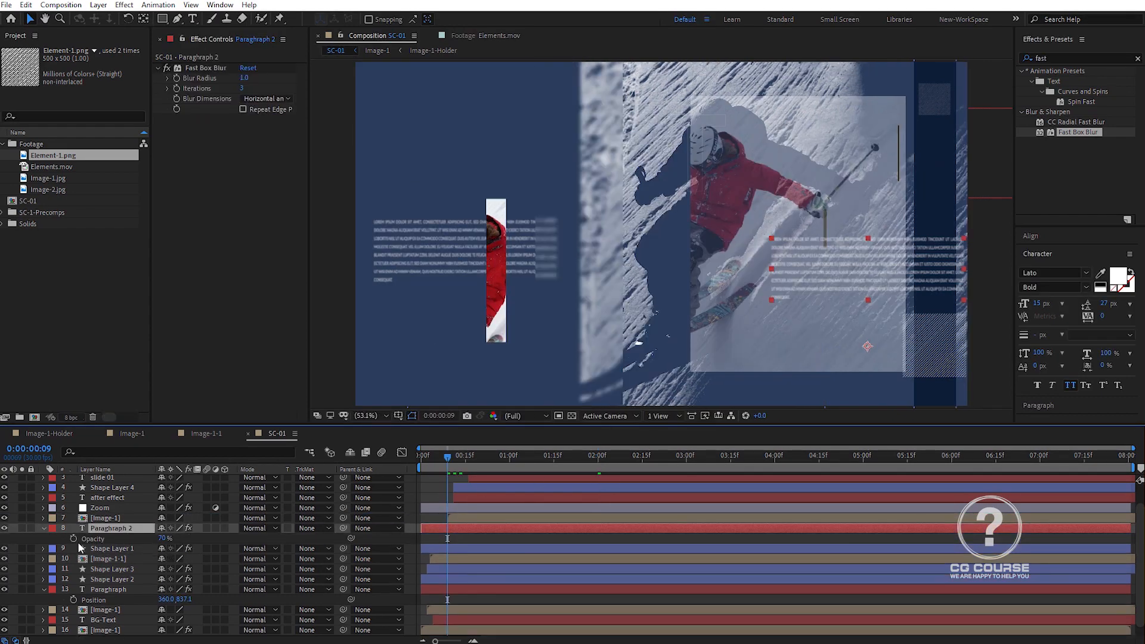
pyautogui.click(73, 539)
pyautogui.moveTo(448, 539); pyautogui.dragTo(456, 539)
pyautogui.press('Home')
pyautogui.click(163, 539)
pyautogui.write('0')
pyautogui.press('Return')
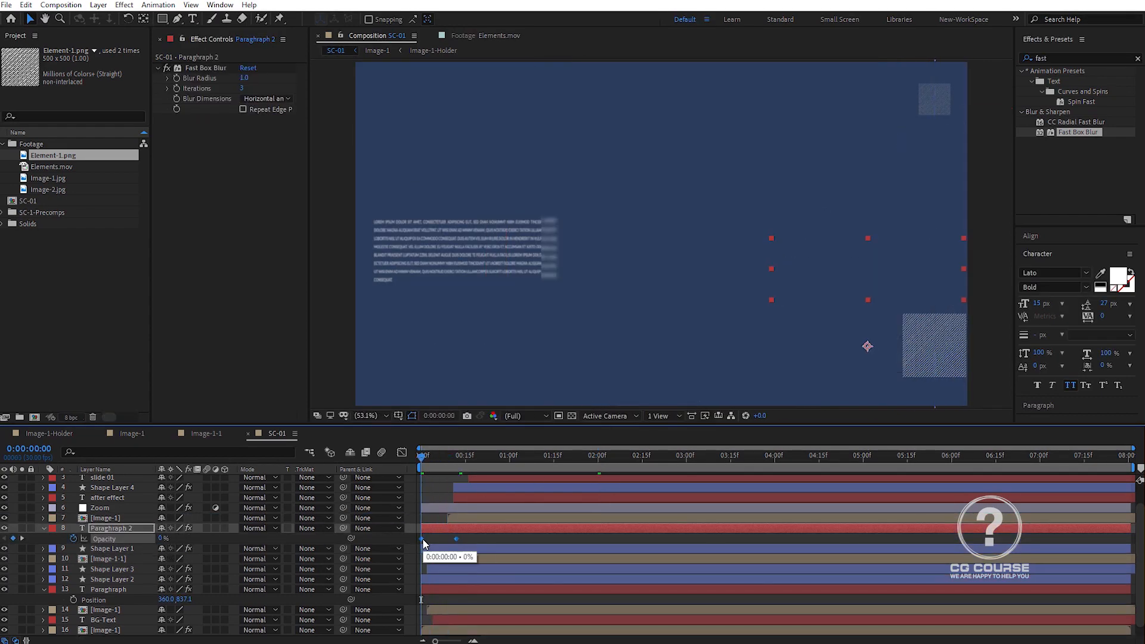
# Apply Easy Ease to the Paraghraph 2 opacity keyframes and give the Paraghraph layer the same fade-in
pyautogui.rightClick(423, 540)
pyautogui.click(596, 549)
pyautogui.click(115, 590)
pyautogui.moveTo(602, 590); pyautogui.dragTo(612, 589)
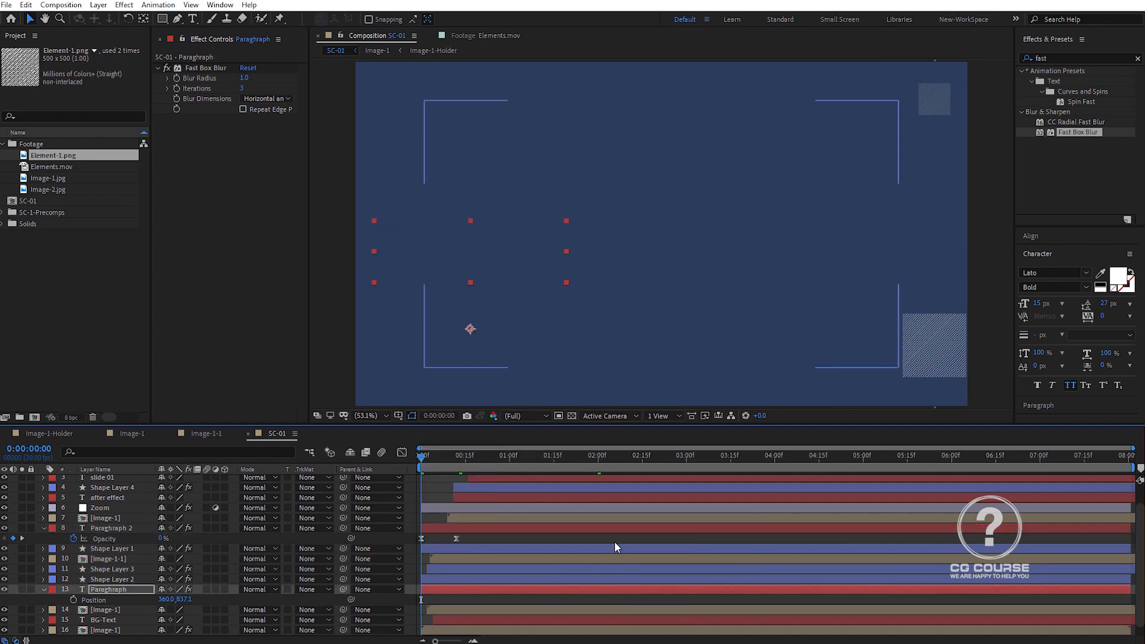
# Delay the Paraghraph 2 and Paraghraph layers by a few frames, then collapse the properties of all layers
pyautogui.moveTo(426, 528); pyautogui.dragTo(437, 528)
pyautogui.click(113, 570)
pyautogui.hotkey('ctrl', 'a')
pyautogui.press('u')
pyautogui.click(438, 493)
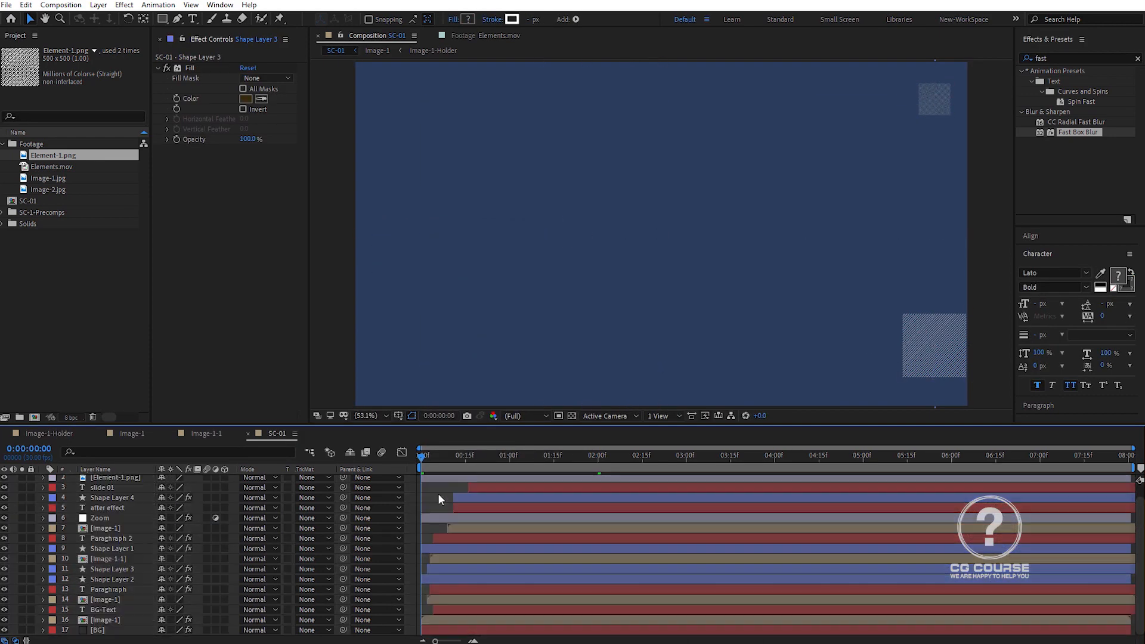
# Keyframe the opacity of both Element-1.png layers from 0% at the start to 20% and 40% at frame 15
pyautogui.scroll(1, 191, 486)
pyautogui.click(115, 481)
pyautogui.keyDown('shift'); pyautogui.click(114, 490); pyautogui.keyUp('shift')
pyautogui.press('t')
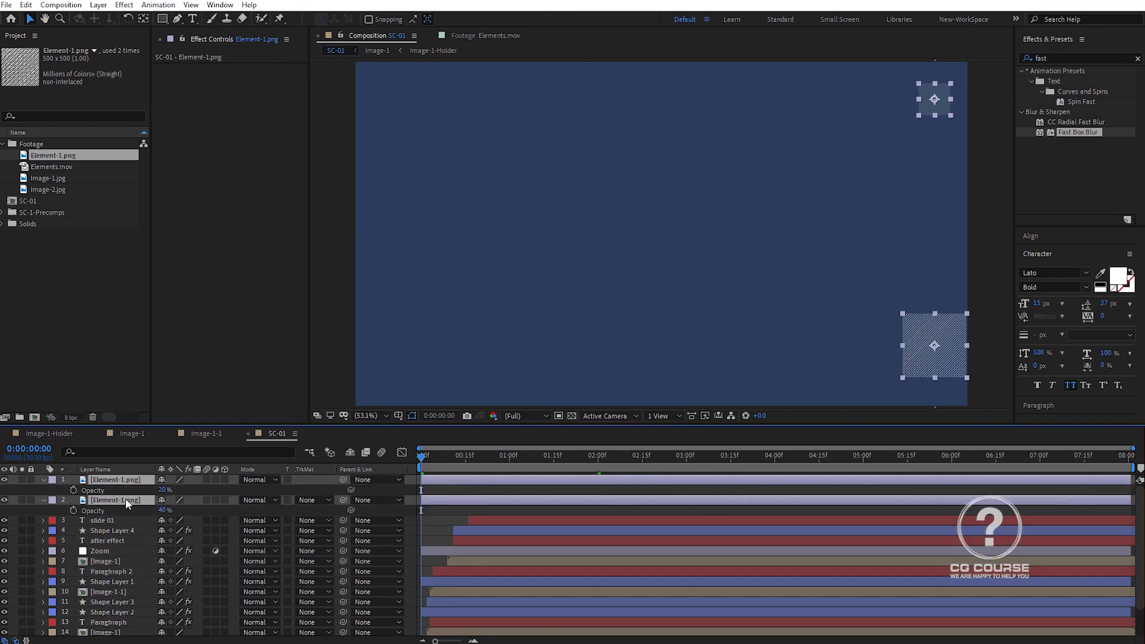
pyautogui.click(466, 463)
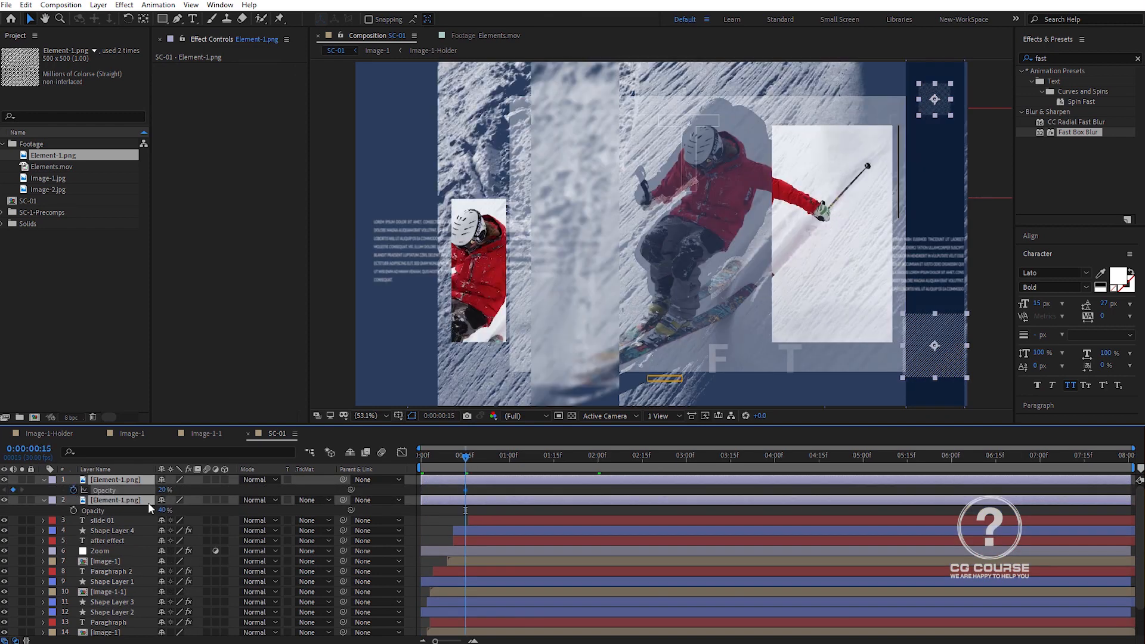
pyautogui.press('Home')
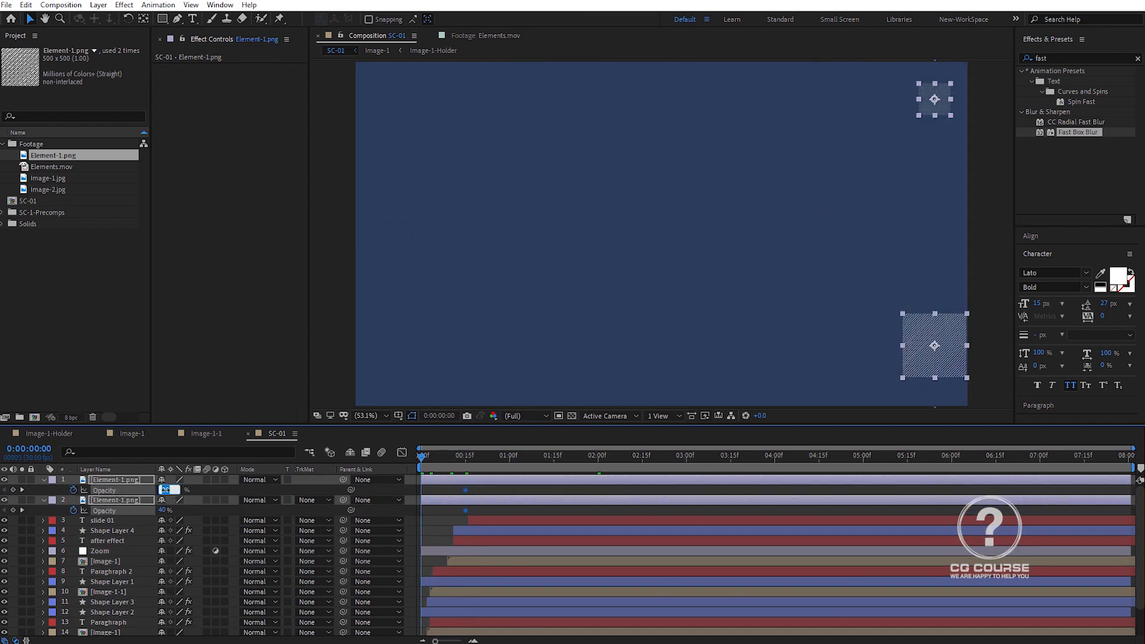
# Apply Easy Ease to the Element-1.png opacity keyframes, offset the two layers by one and two frames, and preview SC-01
pyautogui.rightClick(422, 490)
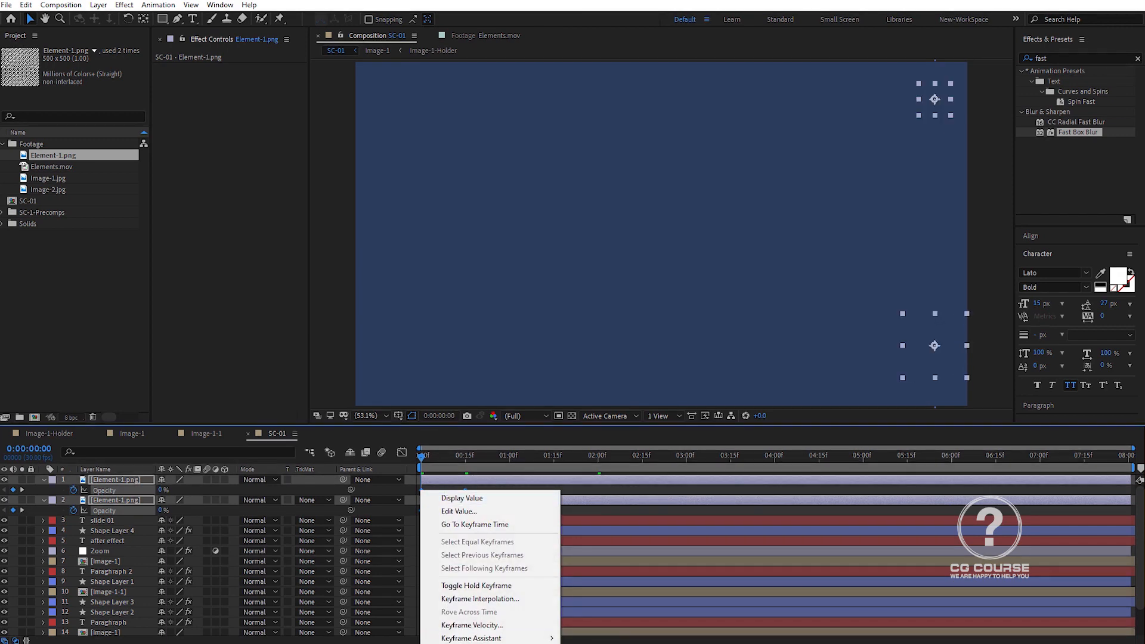
pyautogui.moveTo(472, 638)
pyautogui.click(594, 559)
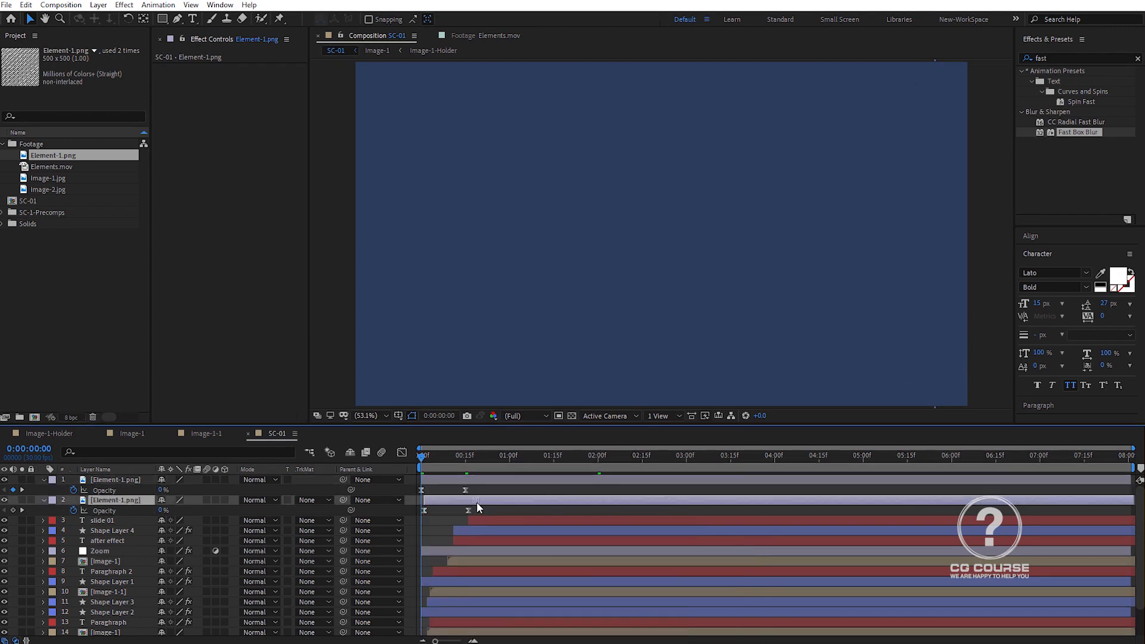
pyautogui.click(454, 478)
pyautogui.press('space')
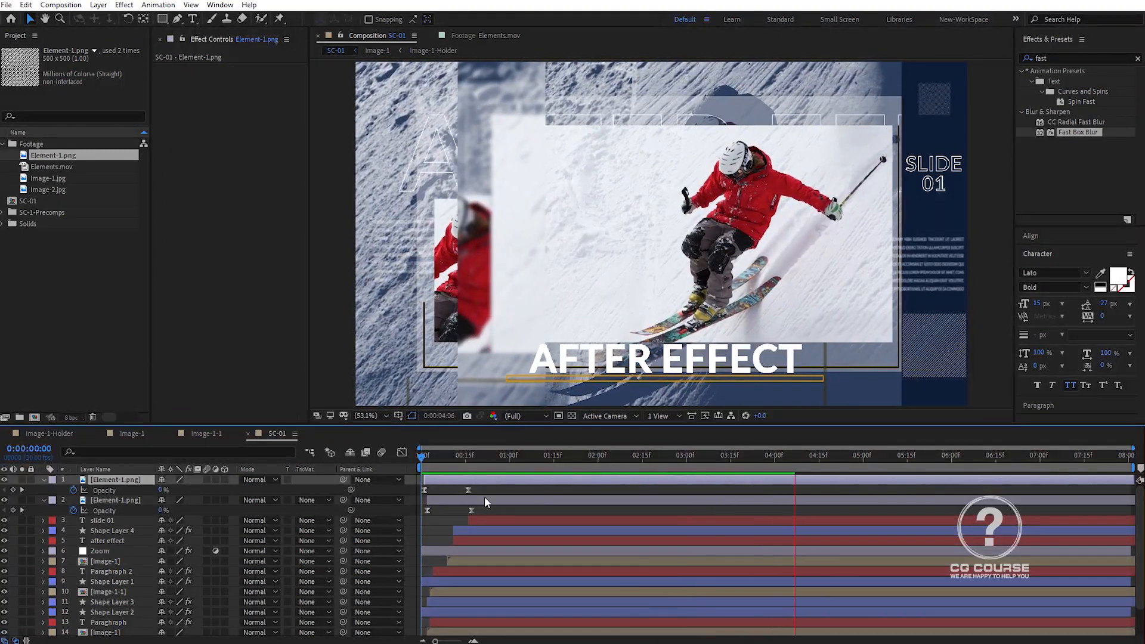
pyautogui.press('space')
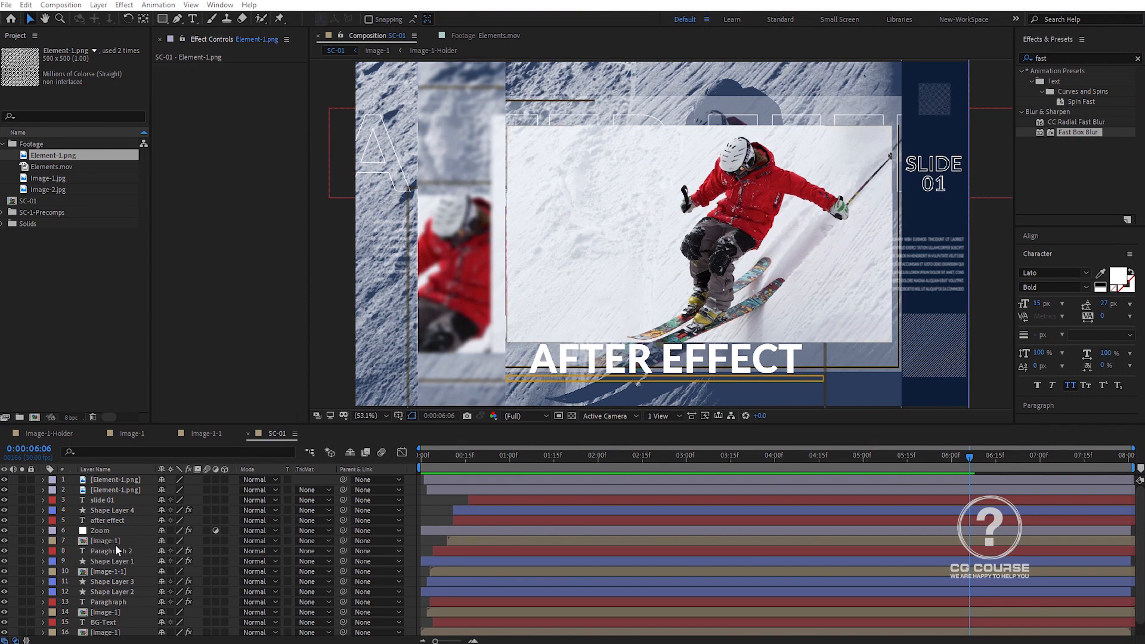
# Make every layer in SC-01 except BG a 3D layer
pyautogui.click(116, 544)
pyautogui.hotkey('ctrl', 'a')
pyautogui.scroll(-1, 116, 547)
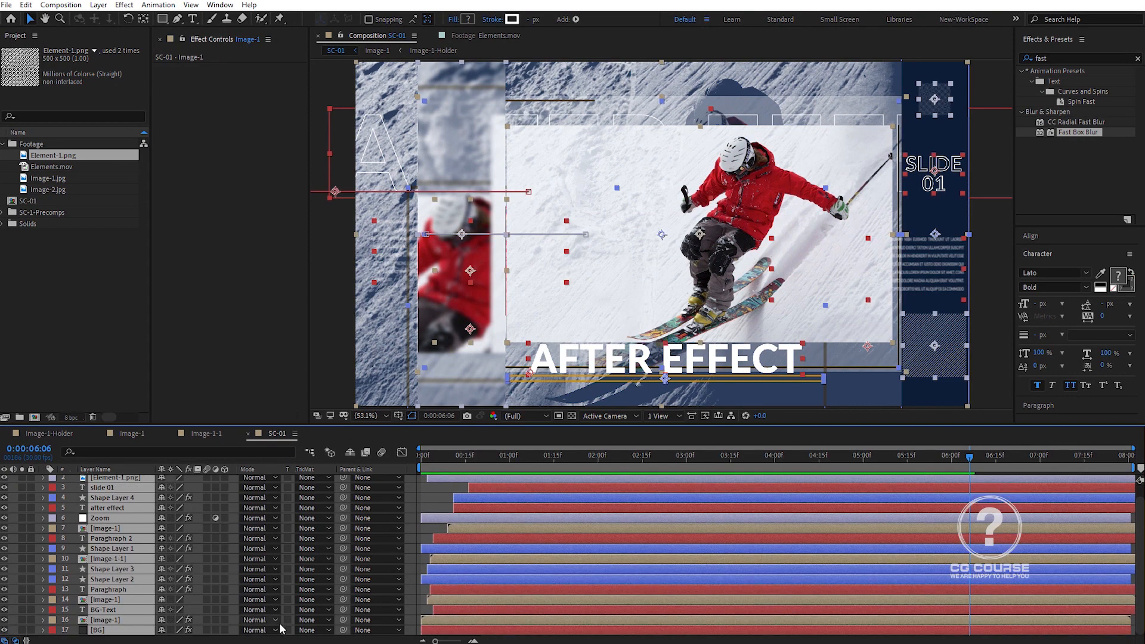
pyautogui.keyDown('ctrl'); pyautogui.click(134, 632); pyautogui.keyUp('ctrl')
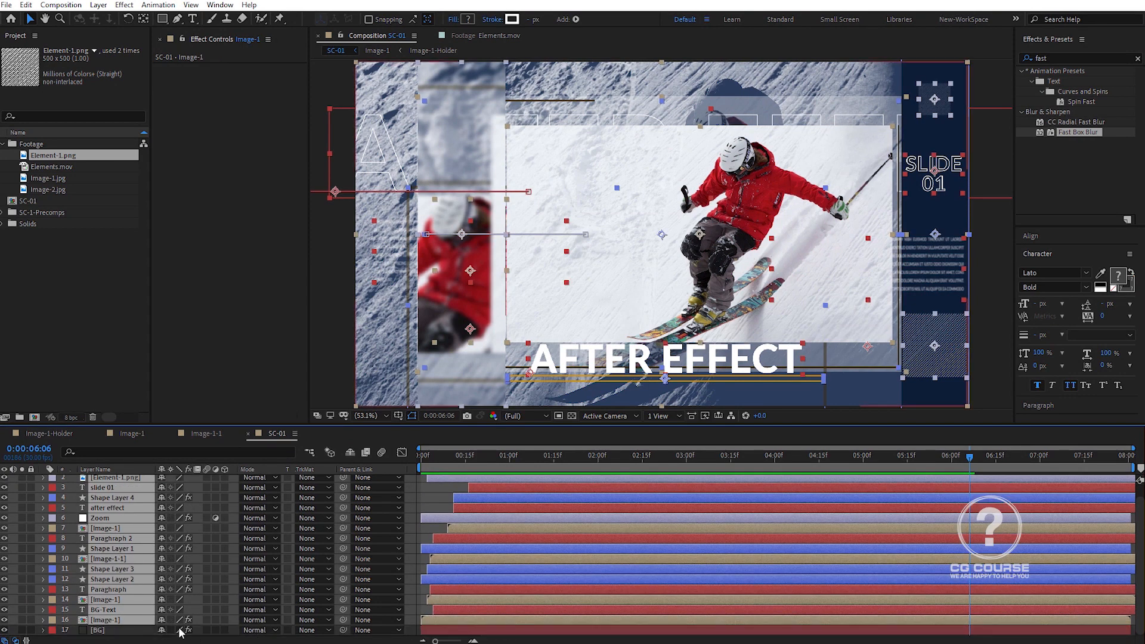
pyautogui.click(224, 620)
pyautogui.scroll(1, 331, 551)
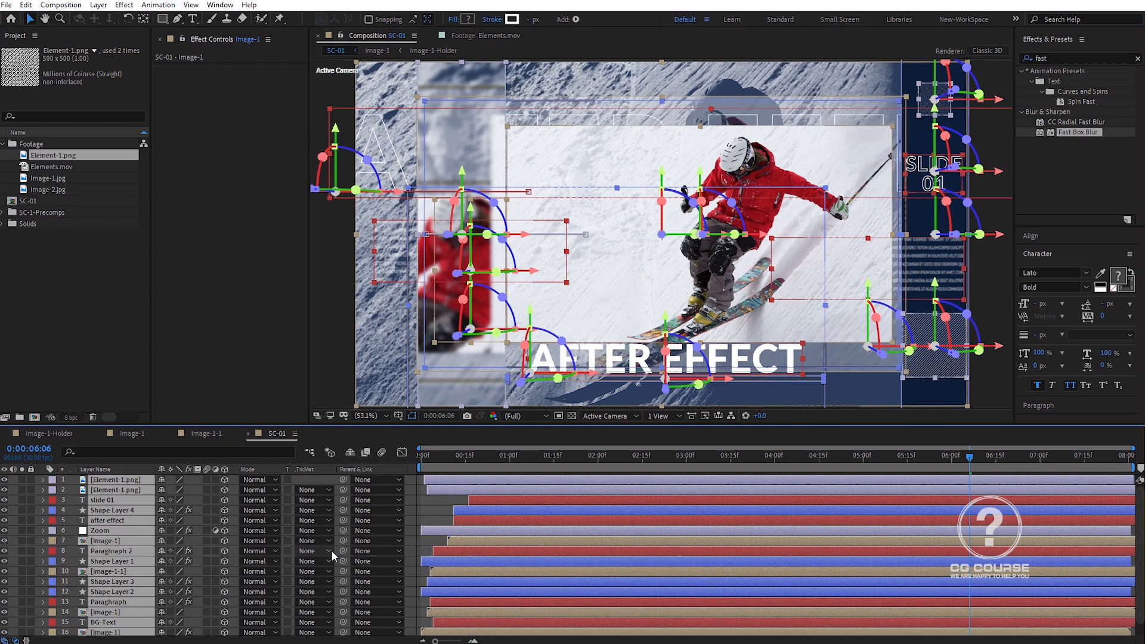
pyautogui.click(427, 519)
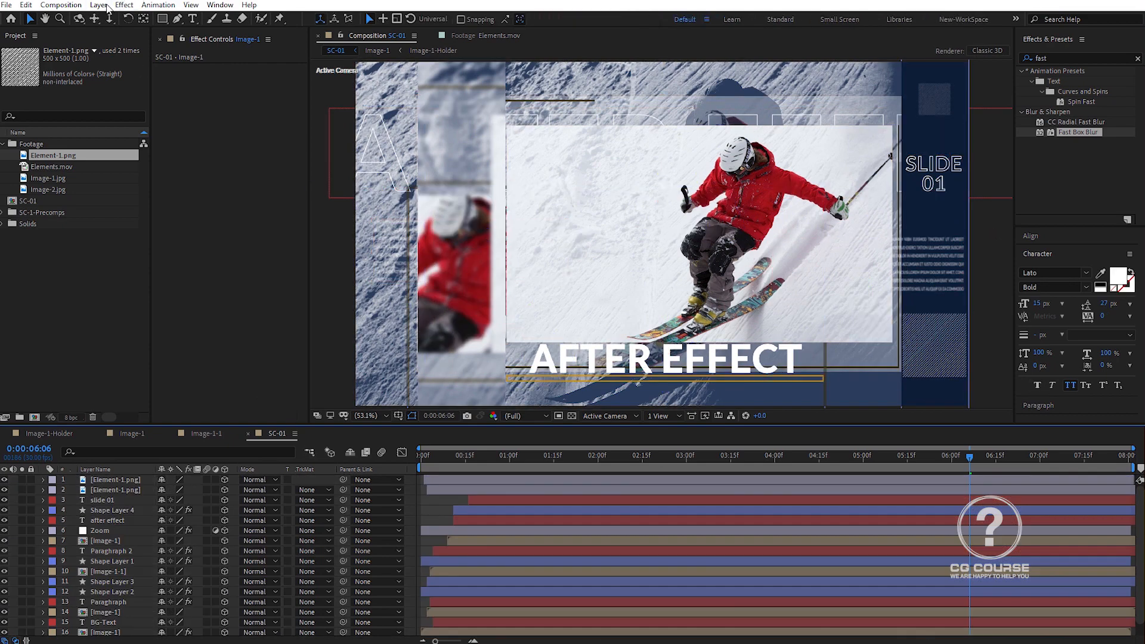
# Add a two-node camera with the 50mm preset to SC-01
pyautogui.click(98, 4)
pyautogui.moveTo(149, 18)
pyautogui.click(298, 58)
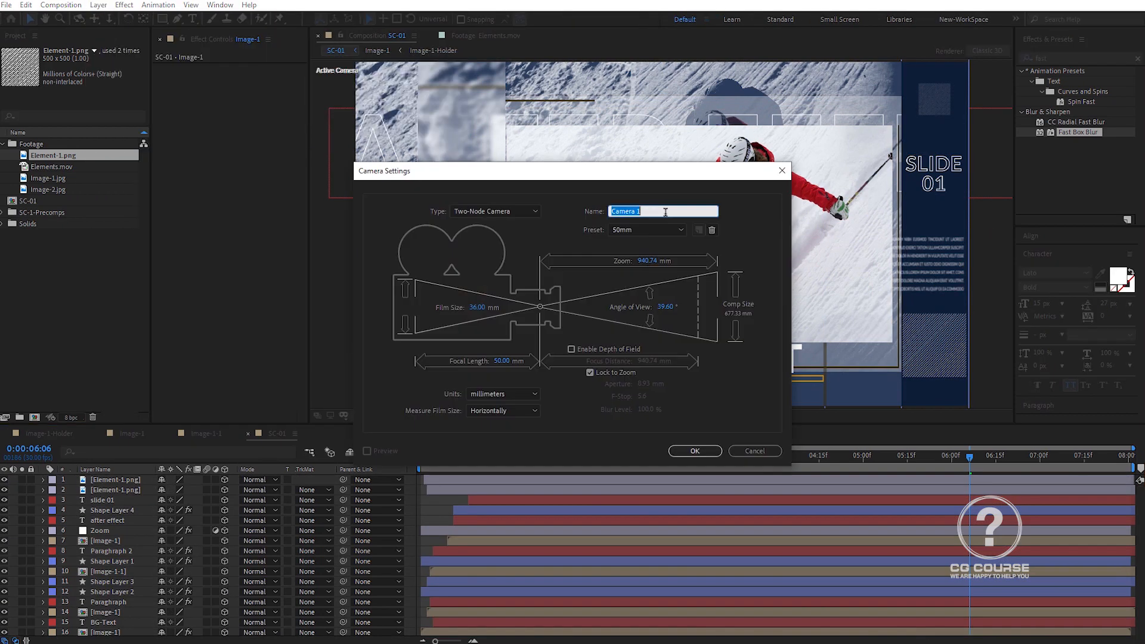
pyautogui.click(694, 452)
# Add a null object named Camra-Control, make it 3D, and parent Camera 1 to it
pyautogui.click(99, 5)
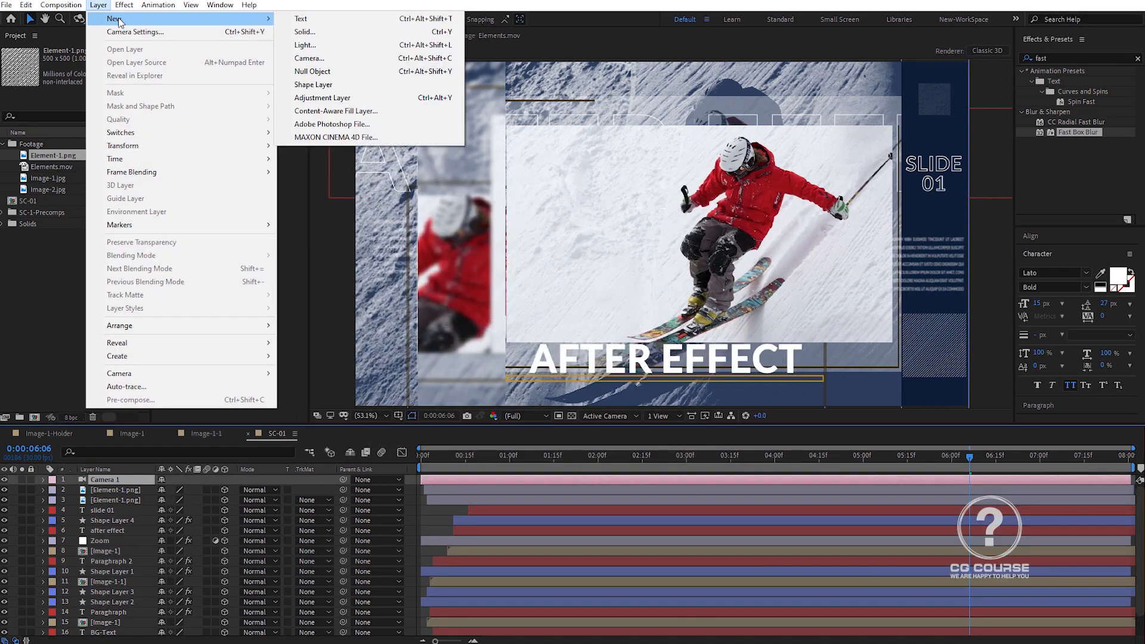
pyautogui.click(327, 72)
pyautogui.press('Return')
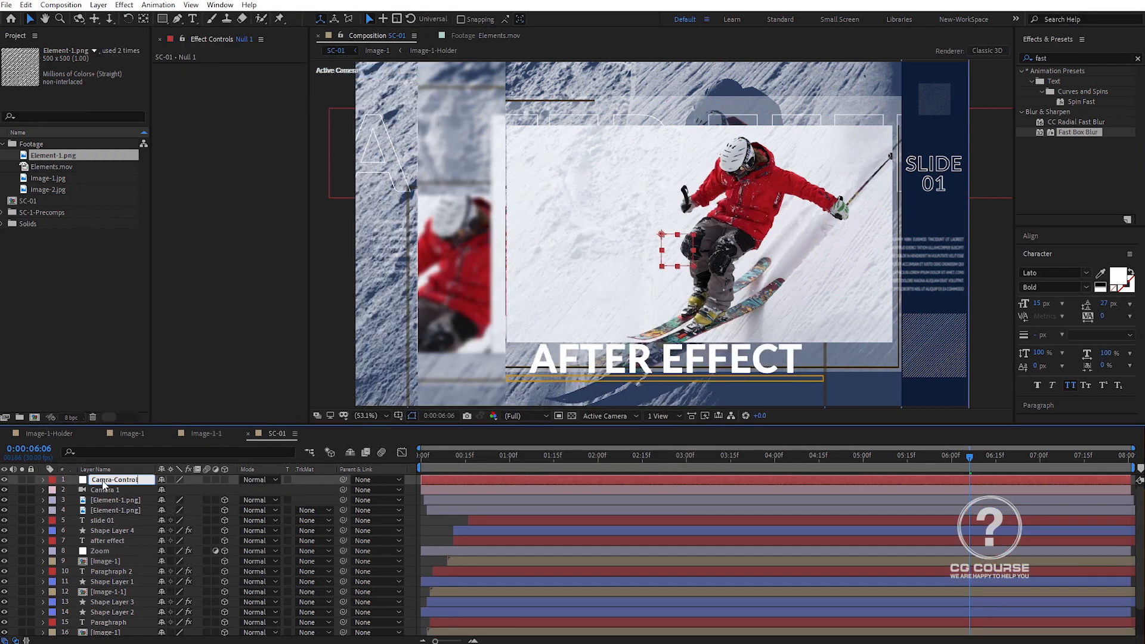
pyautogui.click(225, 480)
pyautogui.moveTo(343, 490); pyautogui.dragTo(125, 478)
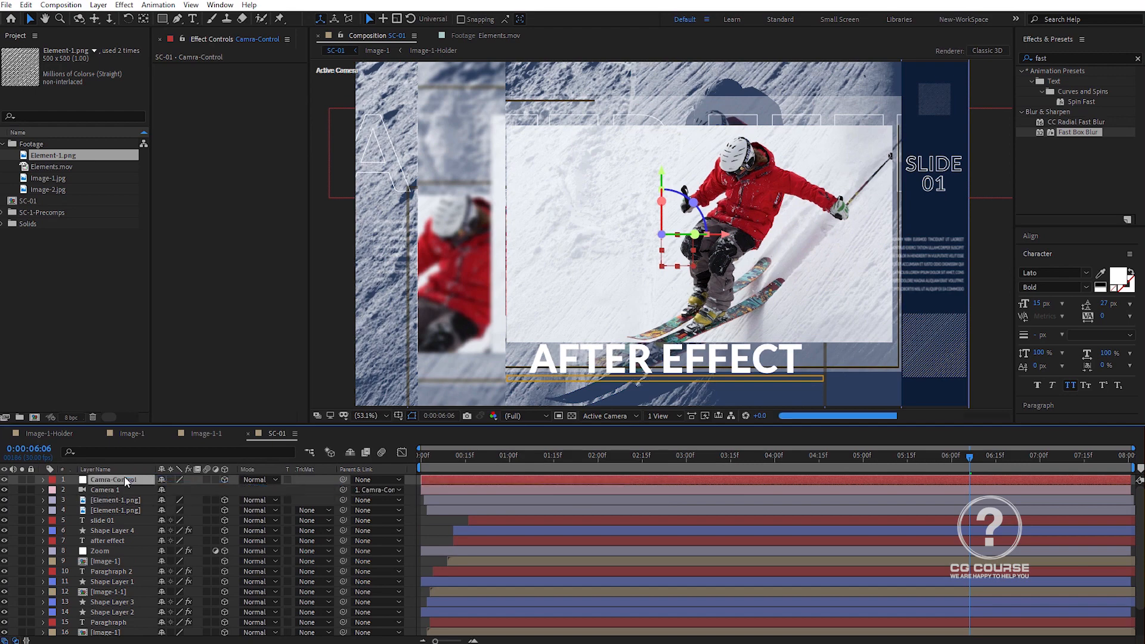
# Keyframe the Camra-Control position from -880.0, 540.0, 0.0 at the start to 960.0, 540.0, 0.0 at 1 second
pyautogui.press('p')
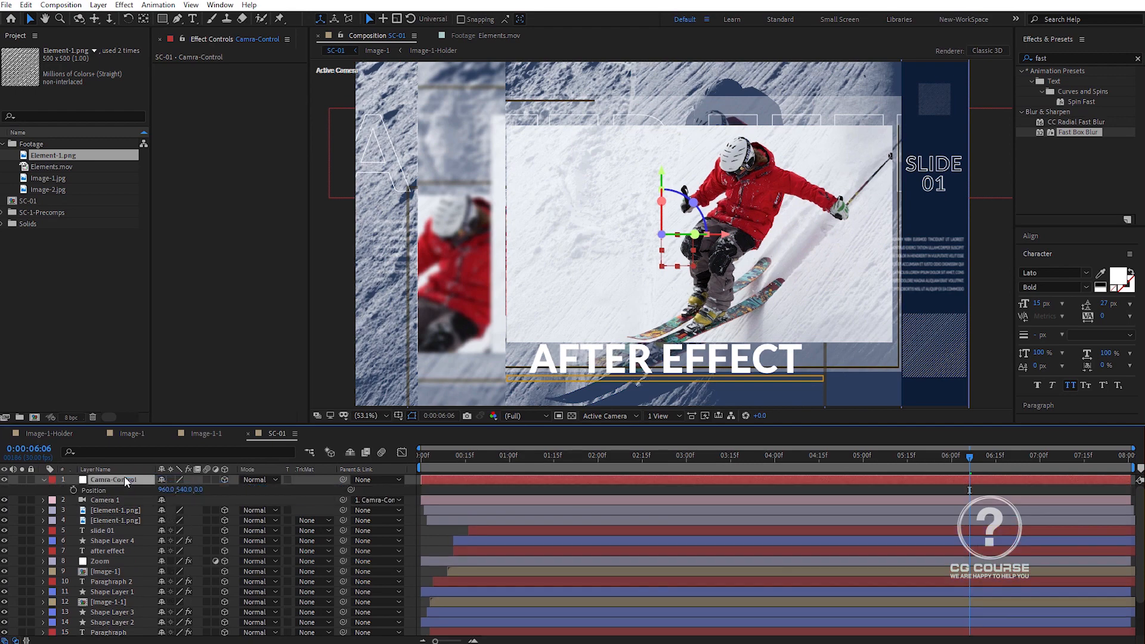
pyautogui.click(511, 462)
pyautogui.click(74, 491)
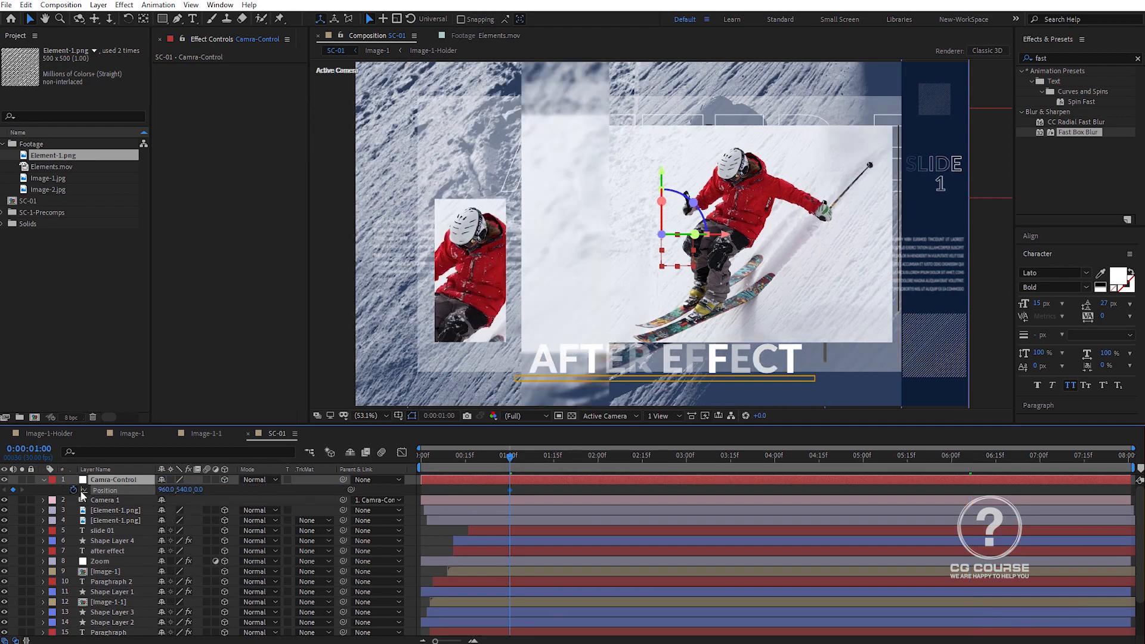
pyautogui.click(485, 462)
pyautogui.moveTo(484, 463); pyautogui.dragTo(482, 463)
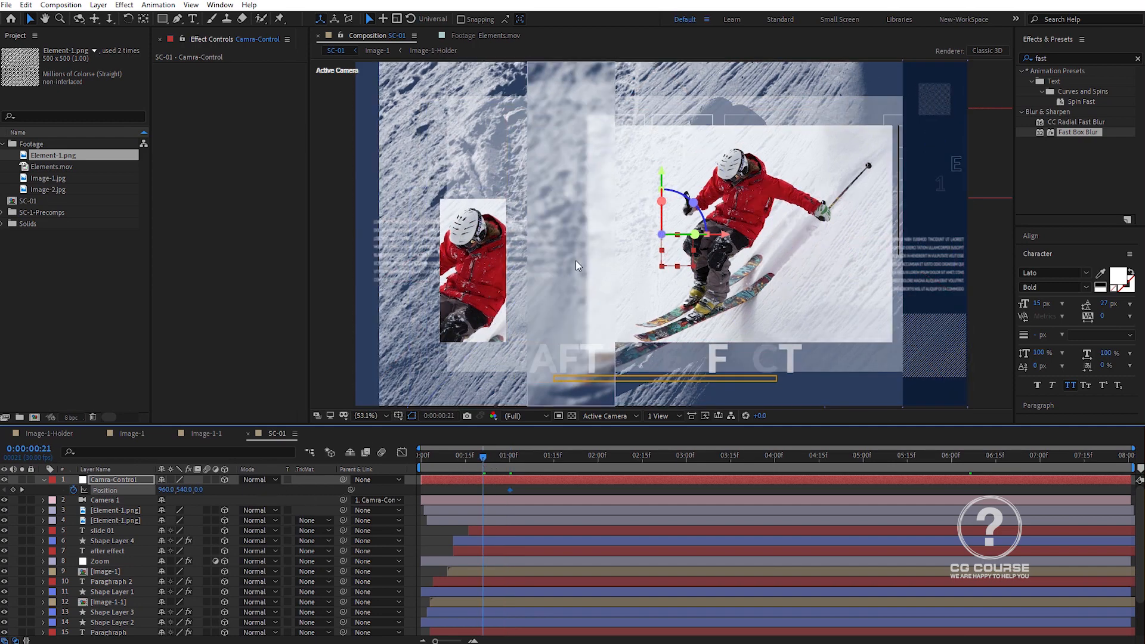
pyautogui.scroll(-1, 576, 266)
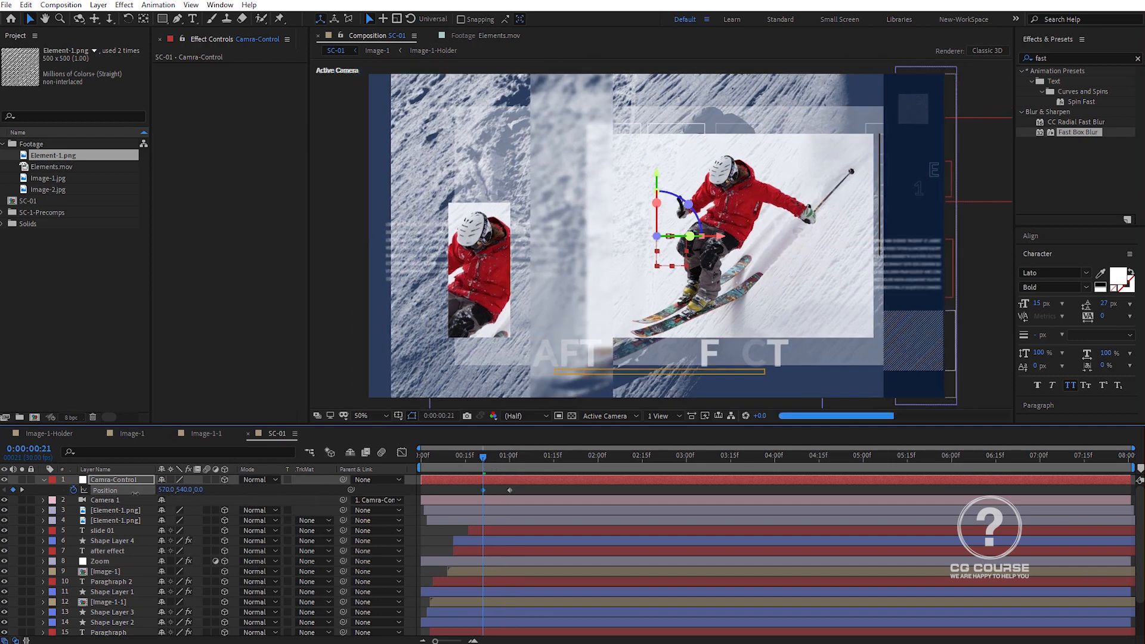
pyautogui.moveTo(166, 490); pyautogui.dragTo(66, 499)
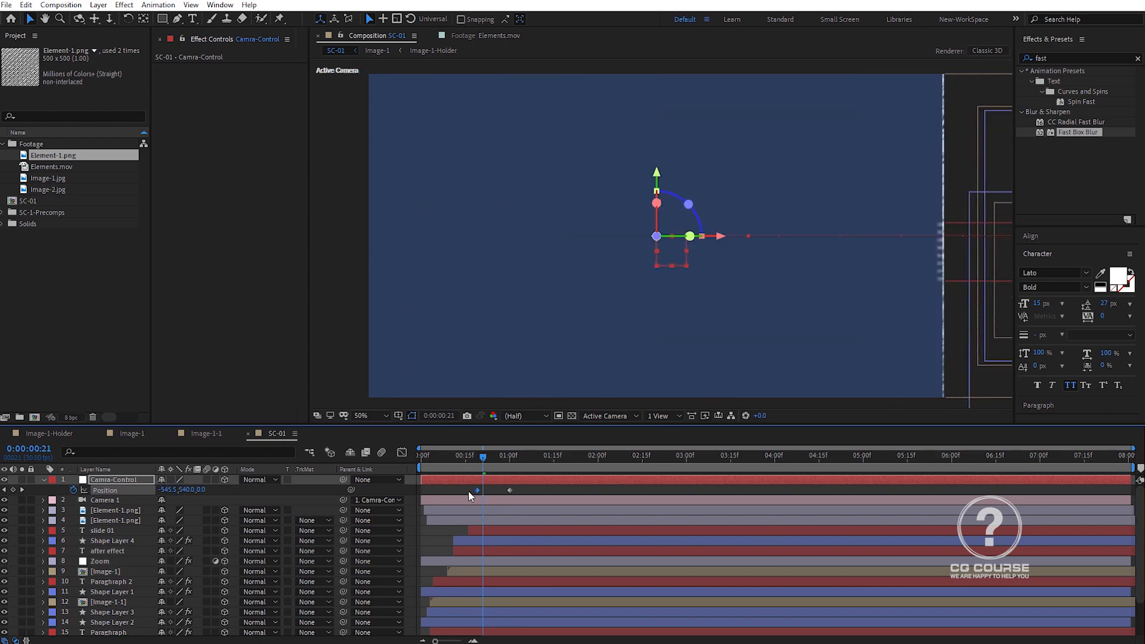
pyautogui.moveTo(476, 491); pyautogui.dragTo(686, 468)
pyautogui.click(434, 490)
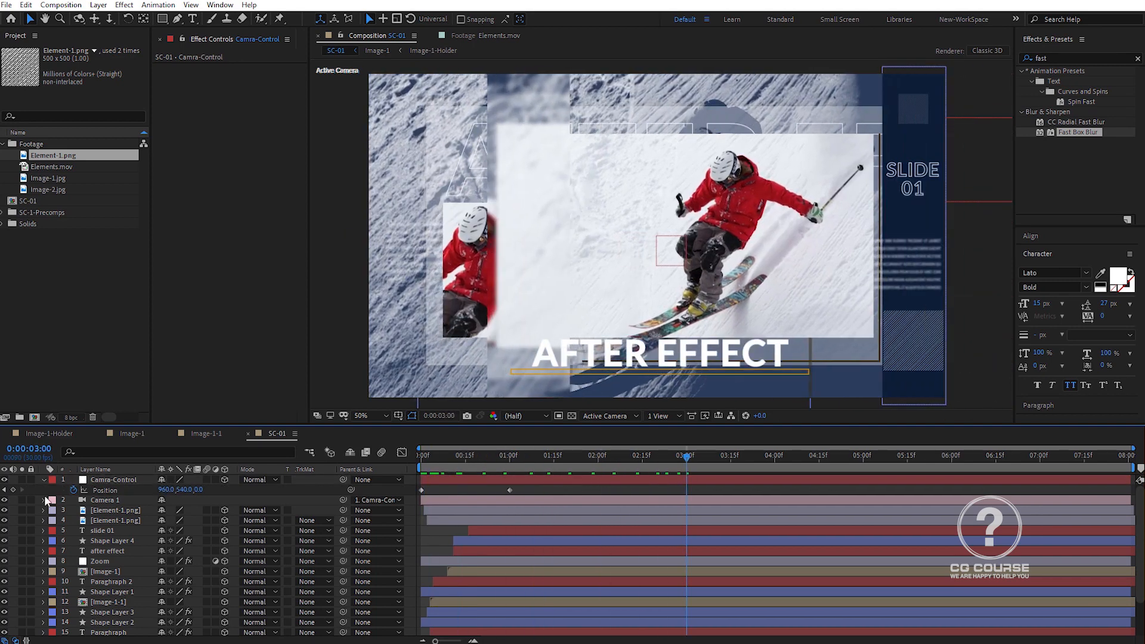
# Hold the Camra-Control position with a keyframe at 3 seconds and move it to 3491.0, 540.0, 0.0 at 4 seconds
pyautogui.click(13, 490)
pyautogui.click(775, 462)
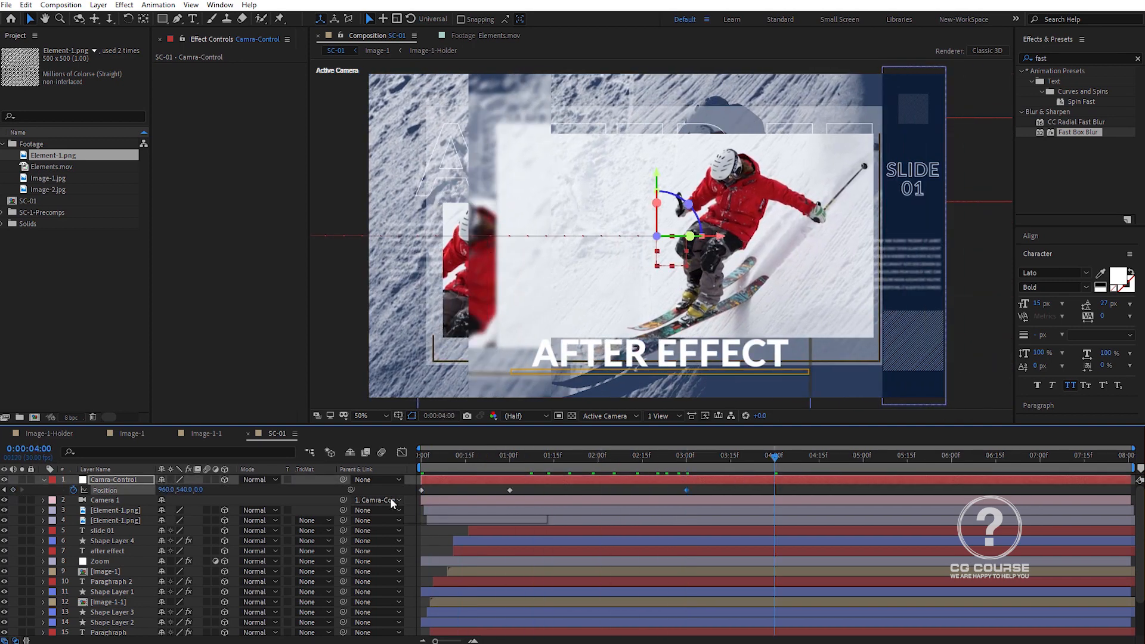
pyautogui.moveTo(166, 491); pyautogui.dragTo(502, 483)
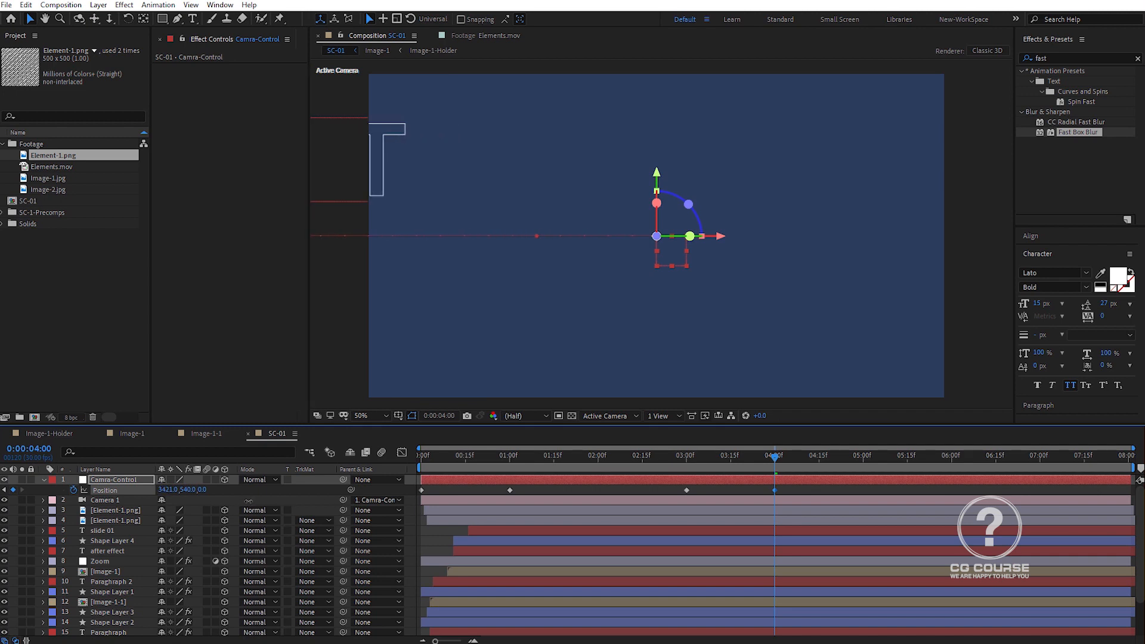
# Apply Easy Ease to all four Camra-Control position keyframes
pyautogui.rightClick(510, 491)
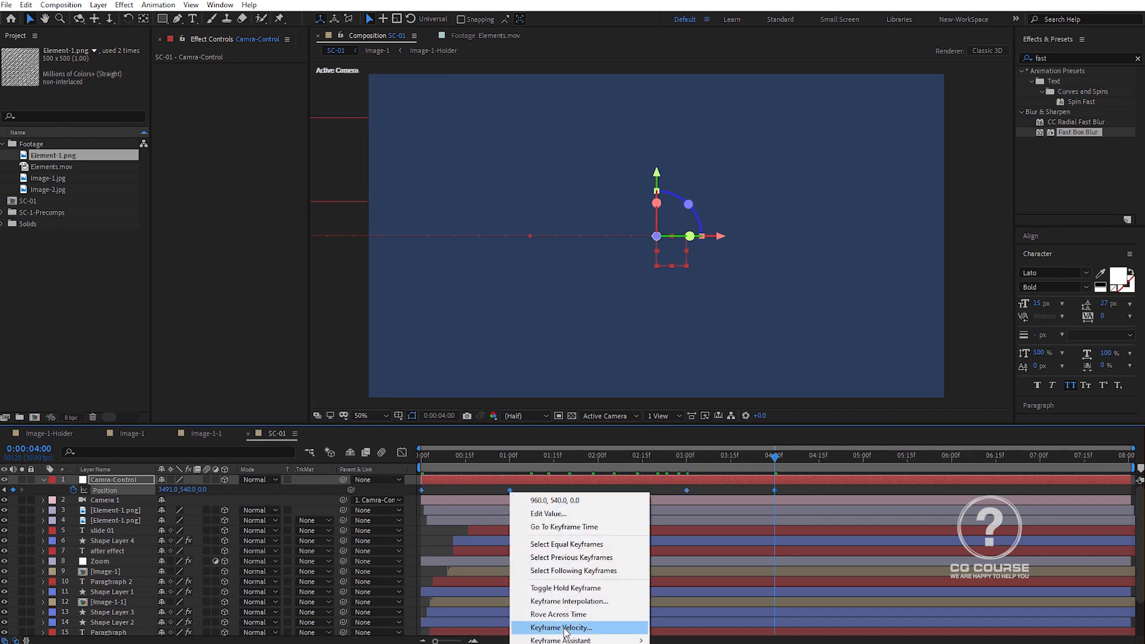
pyautogui.moveTo(596, 624)
pyautogui.click(686, 561)
# Reshape the Camra-Control position speed graph so the entry peaks early and the exit peaks late, then preview the camera move
pyautogui.click(509, 490)
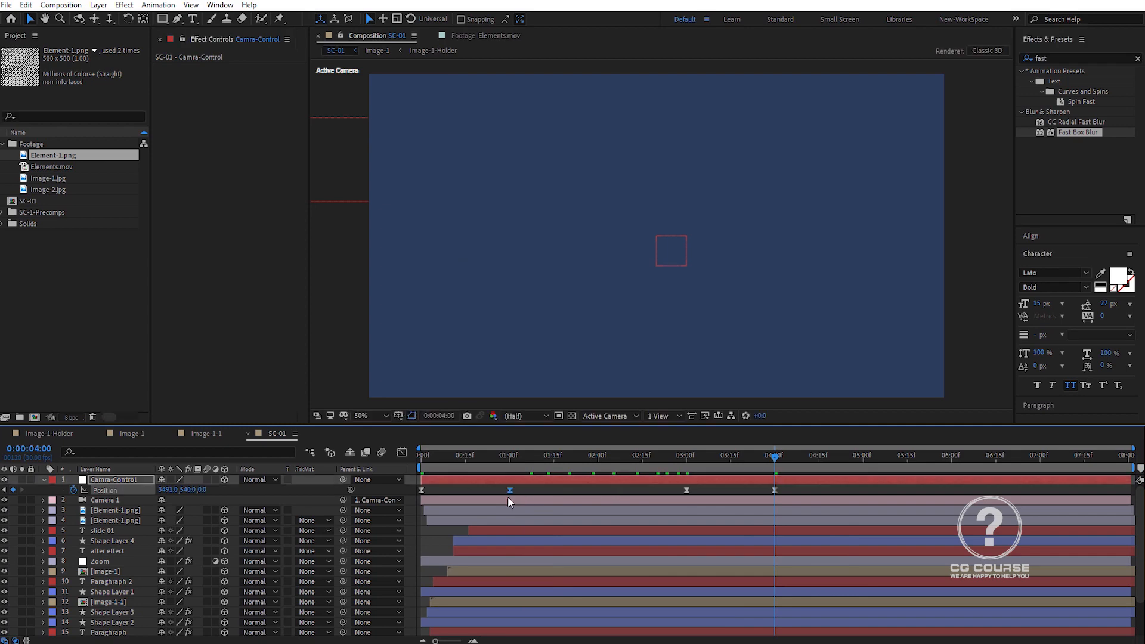
pyautogui.click(400, 454)
pyautogui.moveTo(495, 608); pyautogui.dragTo(432, 611)
pyautogui.moveTo(679, 599); pyautogui.dragTo(730, 608)
pyautogui.press('space')
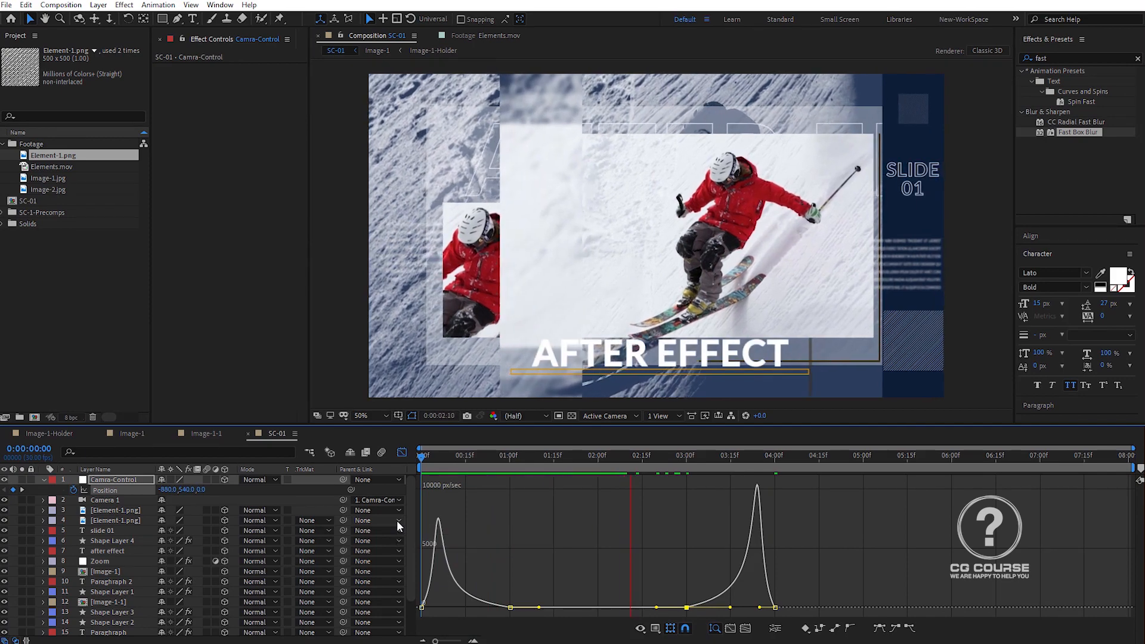
pyautogui.press('space')
pyautogui.click(402, 452)
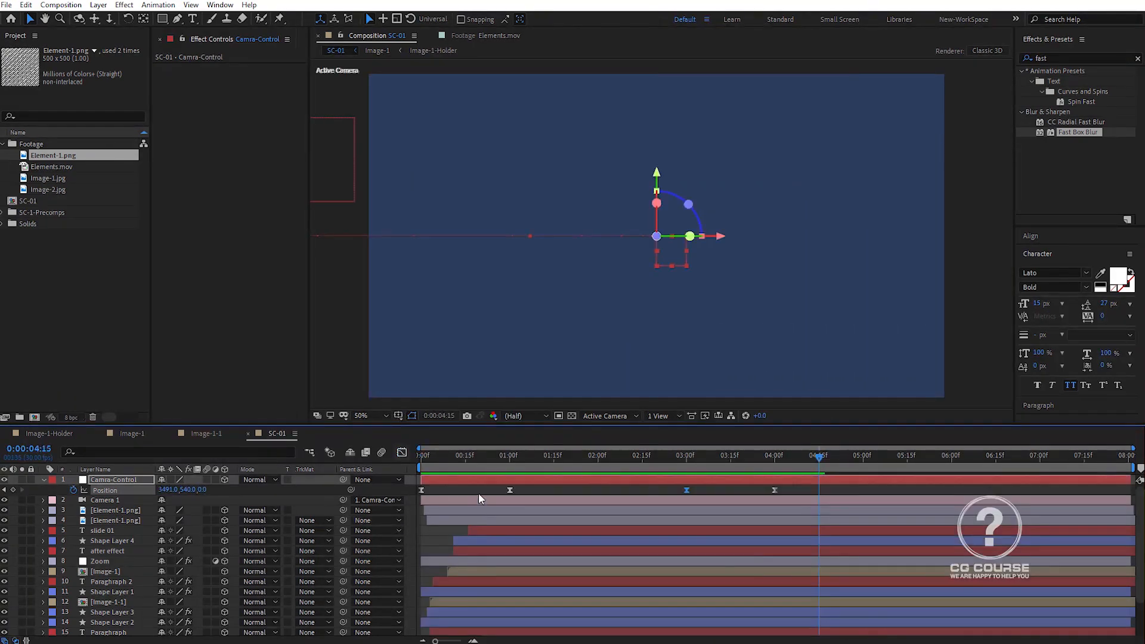
# Keyframe the Camra-Control scale from 100% at 1 second to 92% at 4 seconds and preview the push-in
pyautogui.moveTo(477, 463); pyautogui.dragTo(502, 464)
pyautogui.click(483, 480)
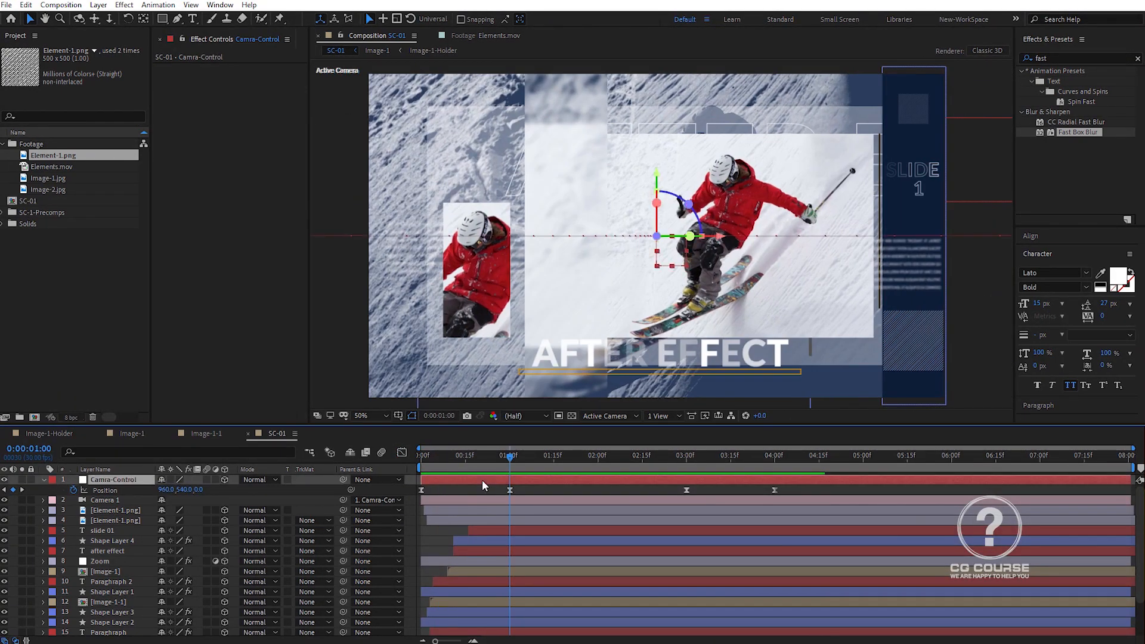
pyautogui.hotkey('shift', 's')
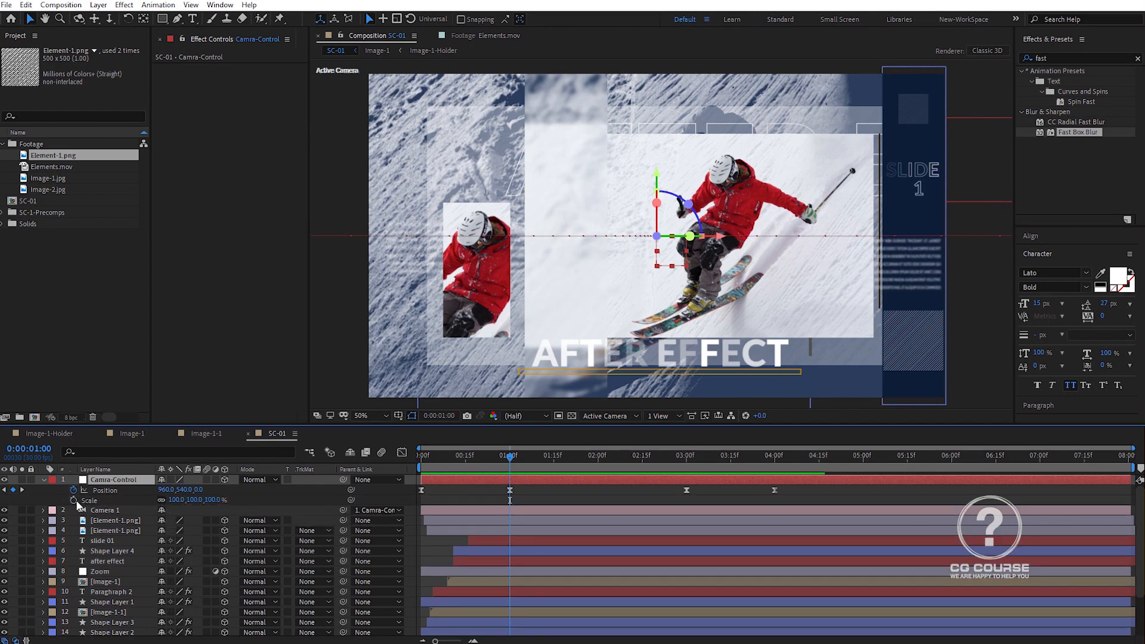
pyautogui.hotkey('alt', 'shift', 's')
pyautogui.click(689, 463)
pyautogui.moveTo(217, 505); pyautogui.dragTo(210, 506)
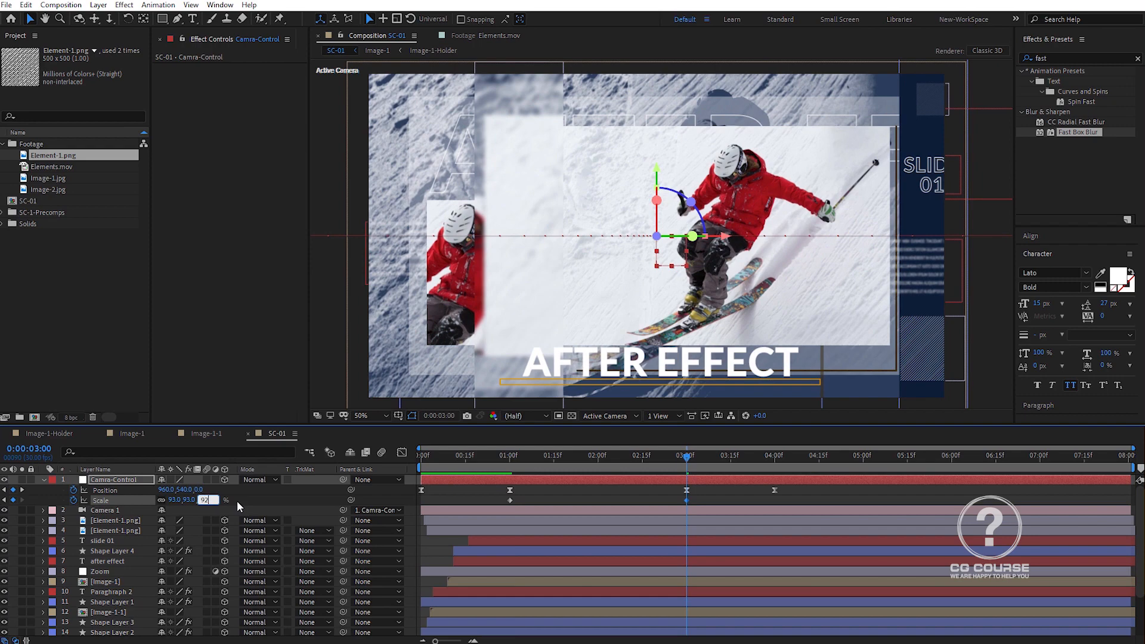
pyautogui.write('92')
pyautogui.press('Return')
pyautogui.moveTo(687, 502); pyautogui.dragTo(768, 503)
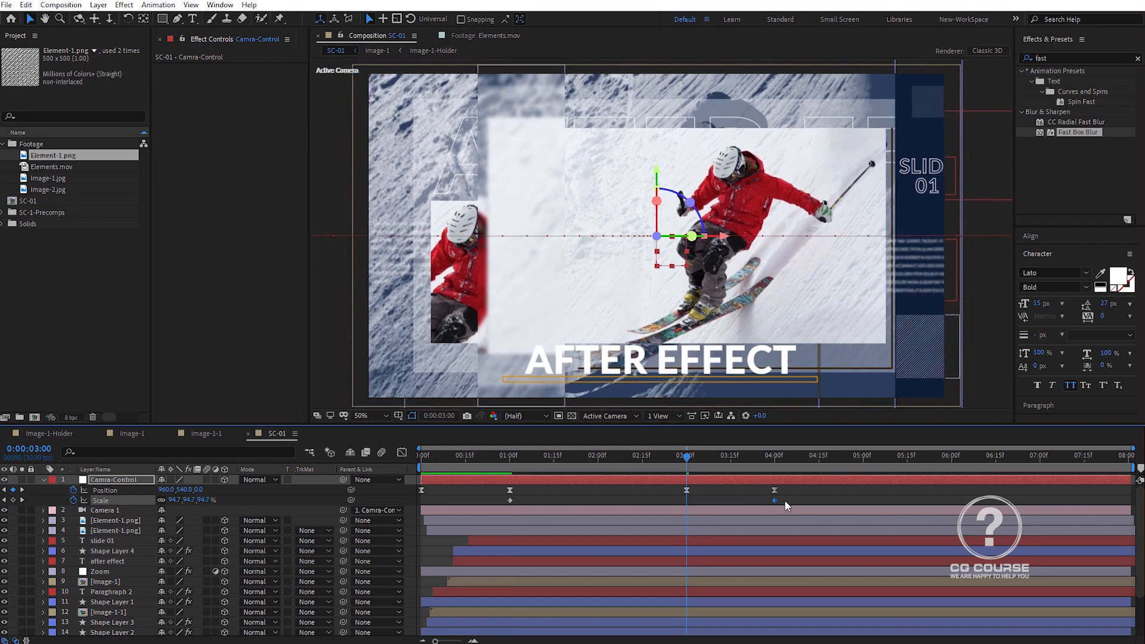
pyautogui.press('Home')
pyautogui.press('space')
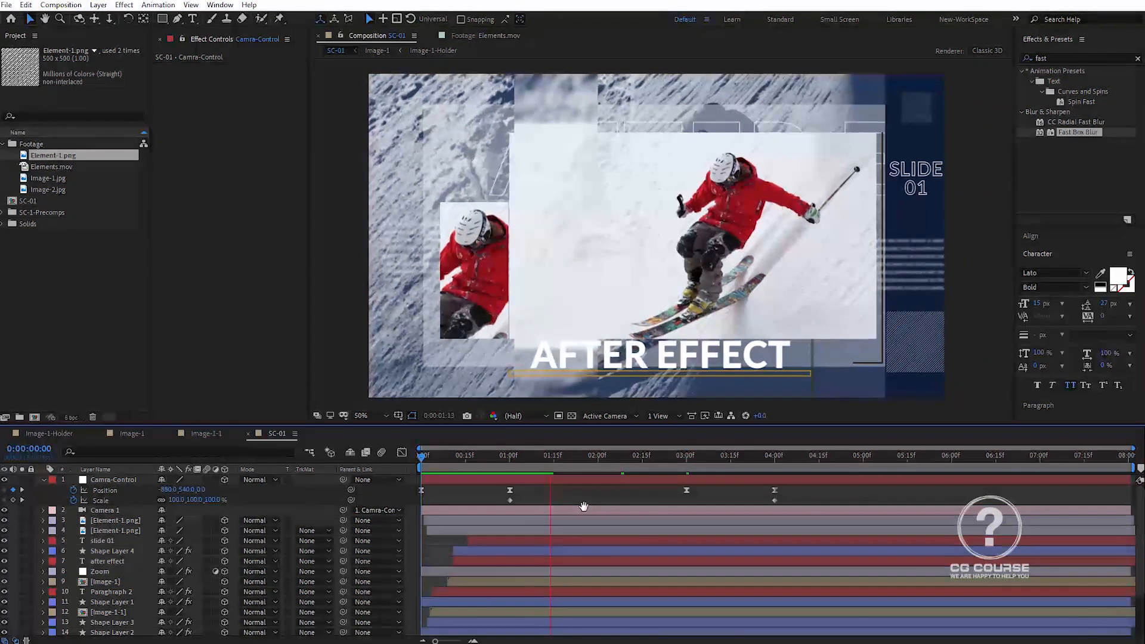